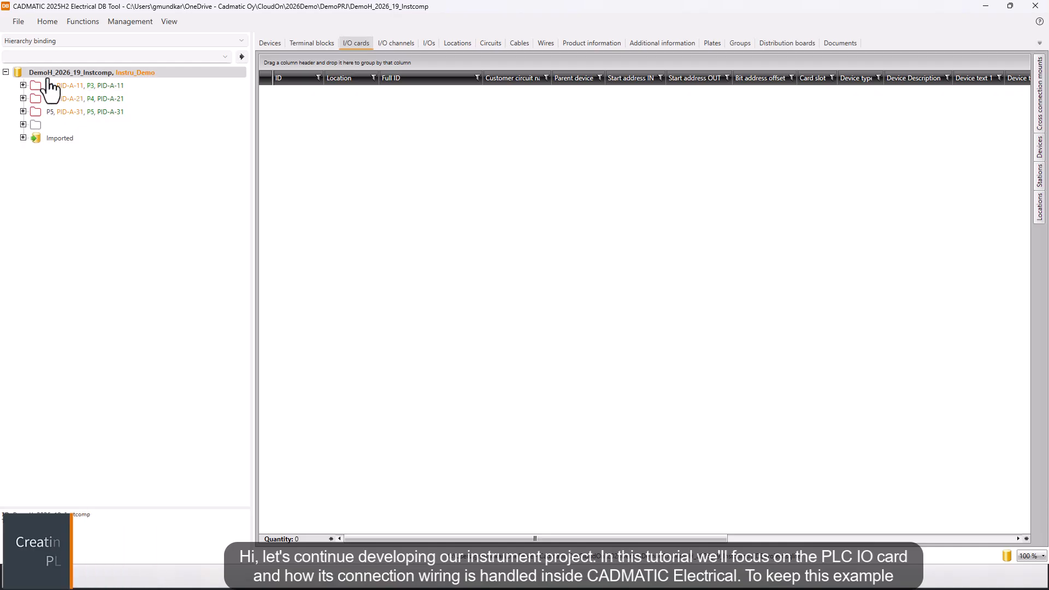
- Create a new process in the project named P2 with the description Automation and order 2
{"action": "right_click", "coordinate": [65, 75]}
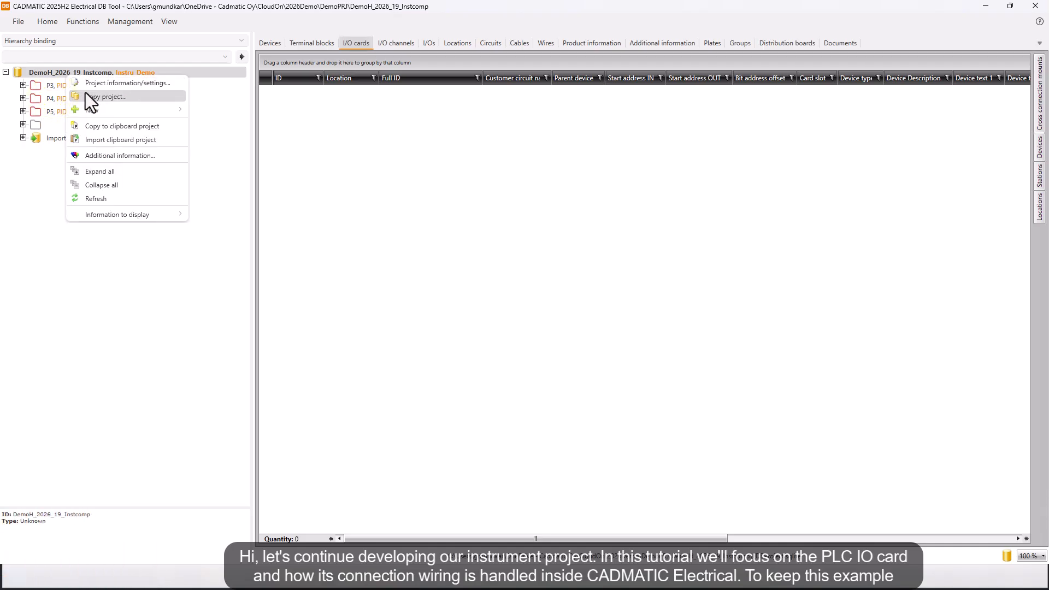
{"action": "mouse_move", "coordinate": [87, 107]}
{"action": "left_click", "coordinate": [208, 111]}
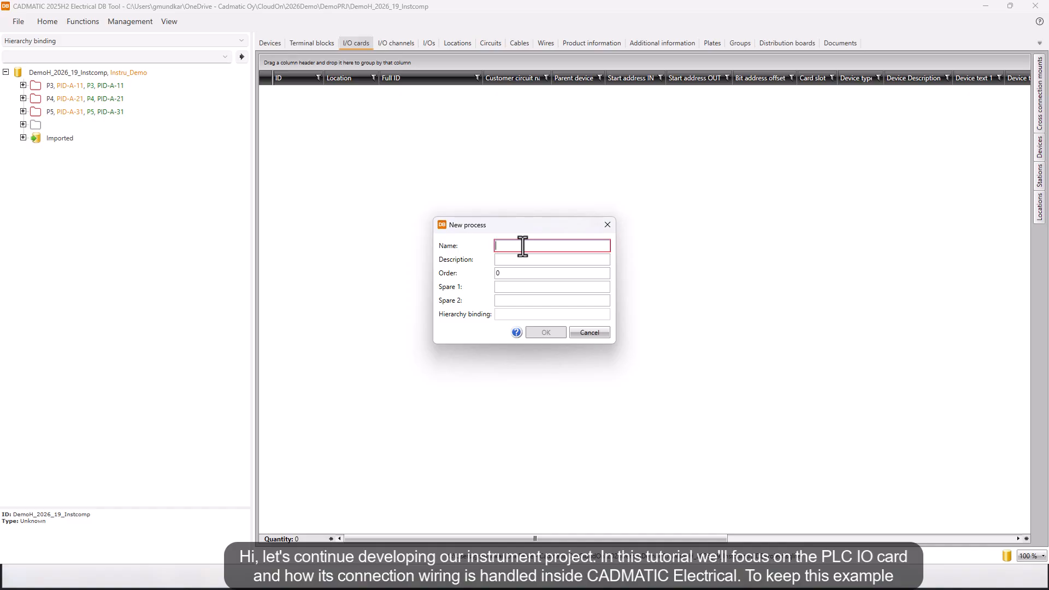
{"action": "type", "text": "P2"}
{"action": "key", "text": "Tab"}
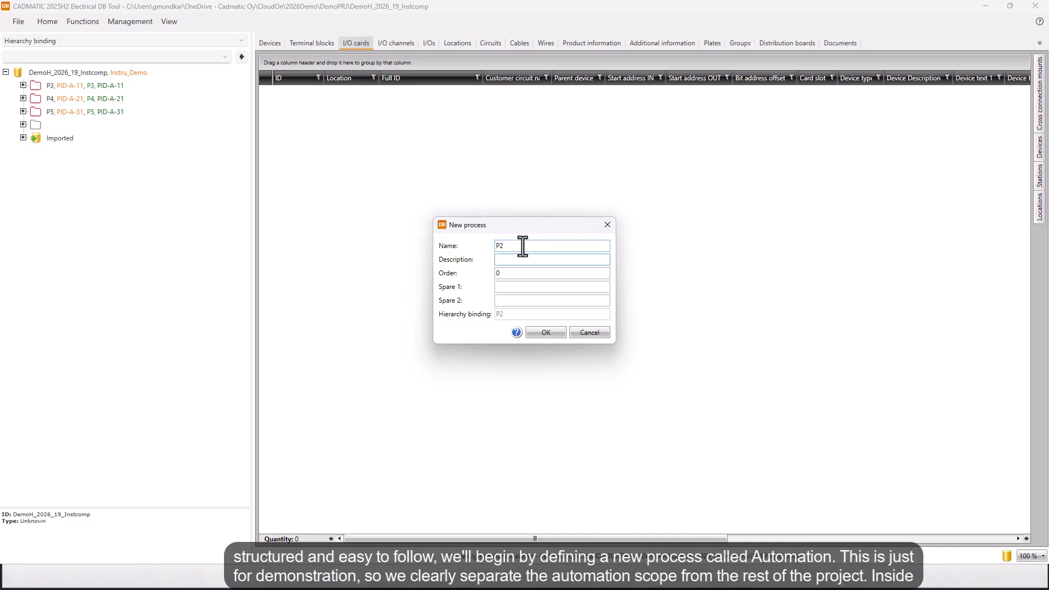
{"action": "type", "text": "Automation"}
{"action": "key", "text": "Tab"}
{"action": "key", "text": "Delete"}
{"action": "type", "text": "2"}
{"action": "left_click", "coordinate": [546, 332]}
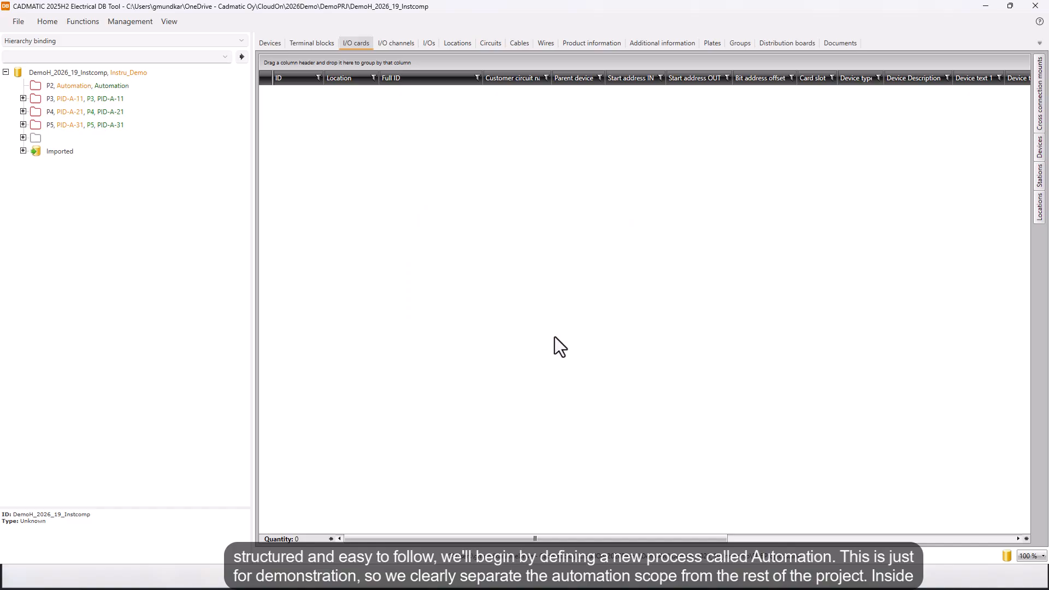
- Create a section named PLC with the description PLC system under the P2 Automation process
{"action": "right_click", "coordinate": [50, 88]}
{"action": "mouse_move", "coordinate": [110, 116]}
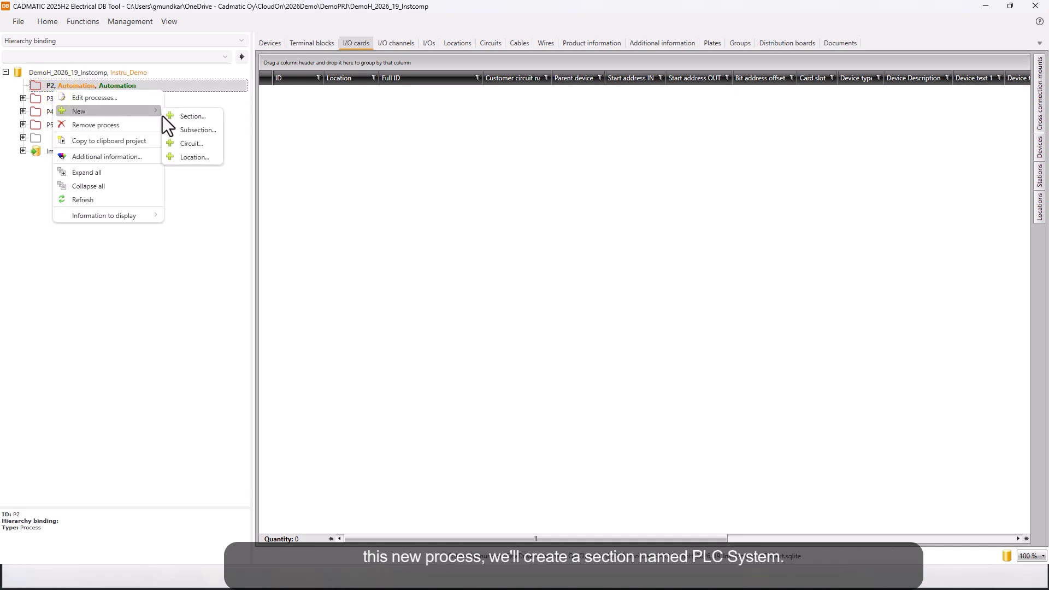
{"action": "left_click", "coordinate": [189, 120]}
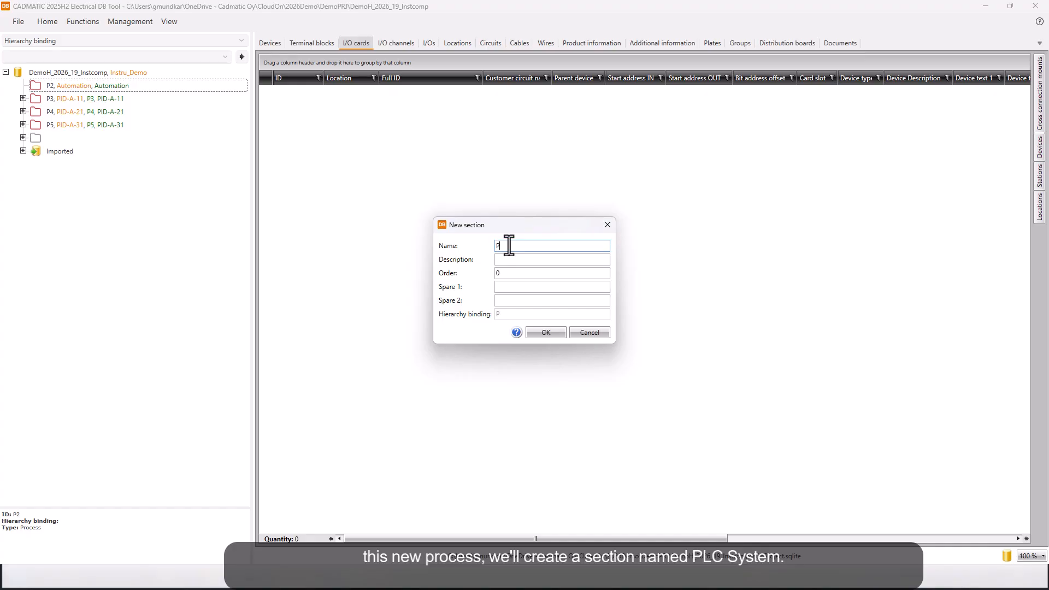
{"action": "type", "text": "PLC"}
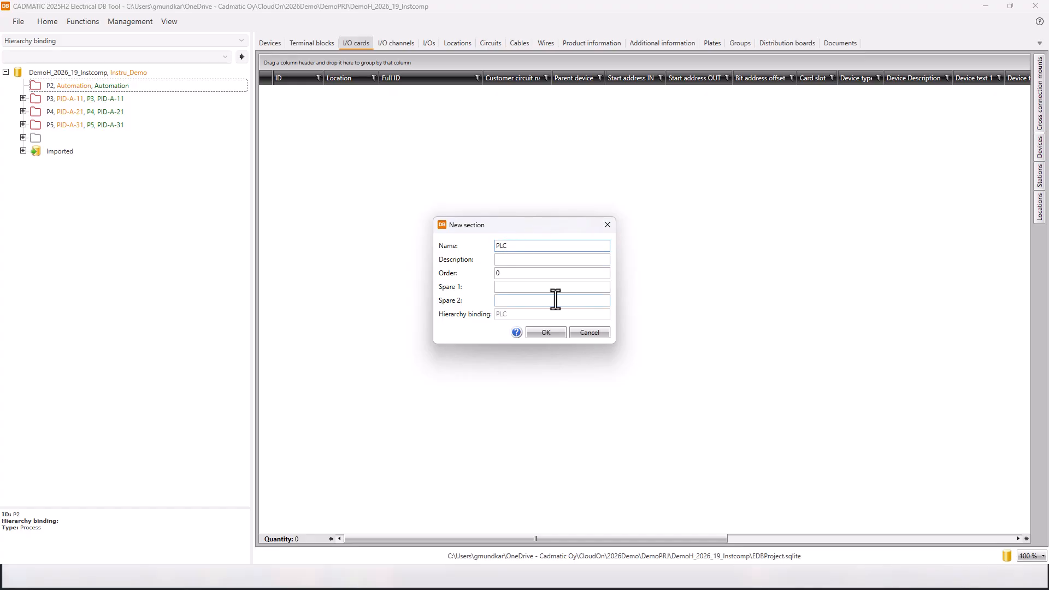
{"action": "left_click", "coordinate": [508, 260]}
{"action": "type", "text": "PLC system"}
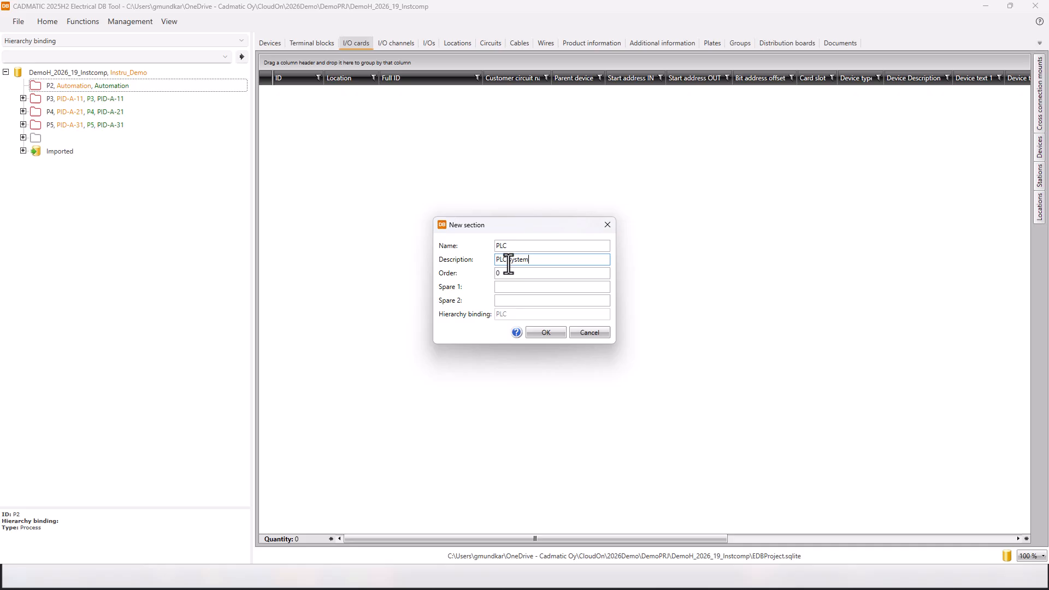
{"action": "left_click", "coordinate": [539, 331]}
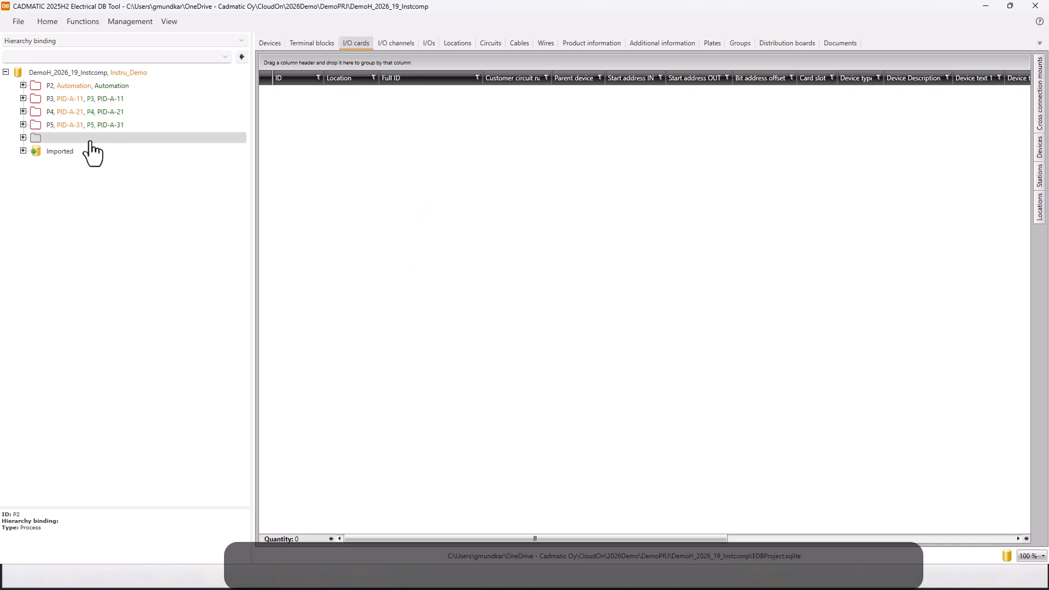
- Start a new location under the PLC section with electrical position PLC01 and description PLC Cabinet
{"action": "left_click", "coordinate": [23, 85]}
{"action": "left_click", "coordinate": [70, 99]}
{"action": "right_click", "coordinate": [71, 99]}
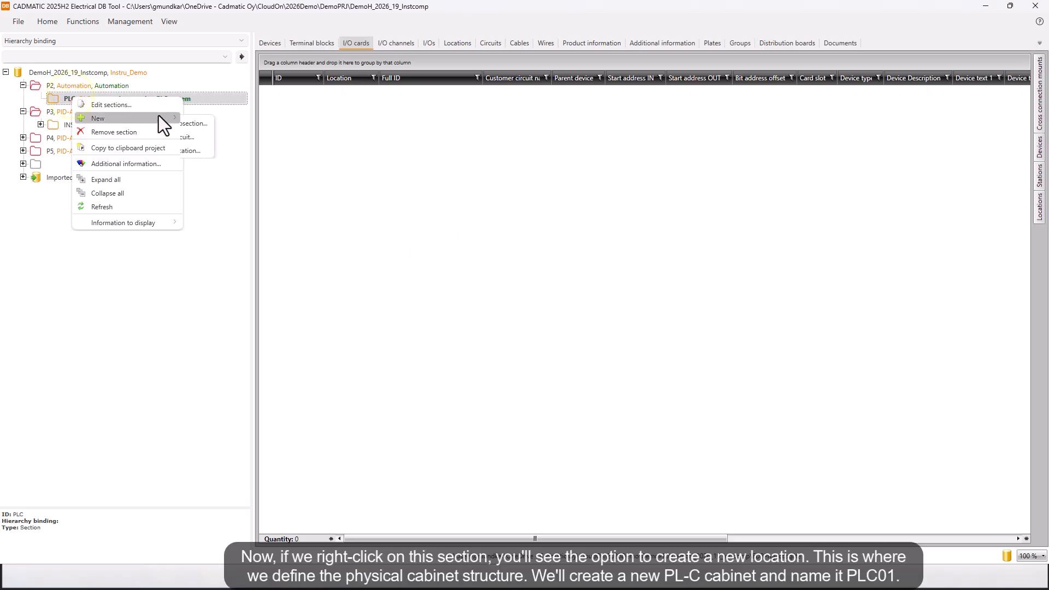
{"action": "mouse_move", "coordinate": [158, 117]}
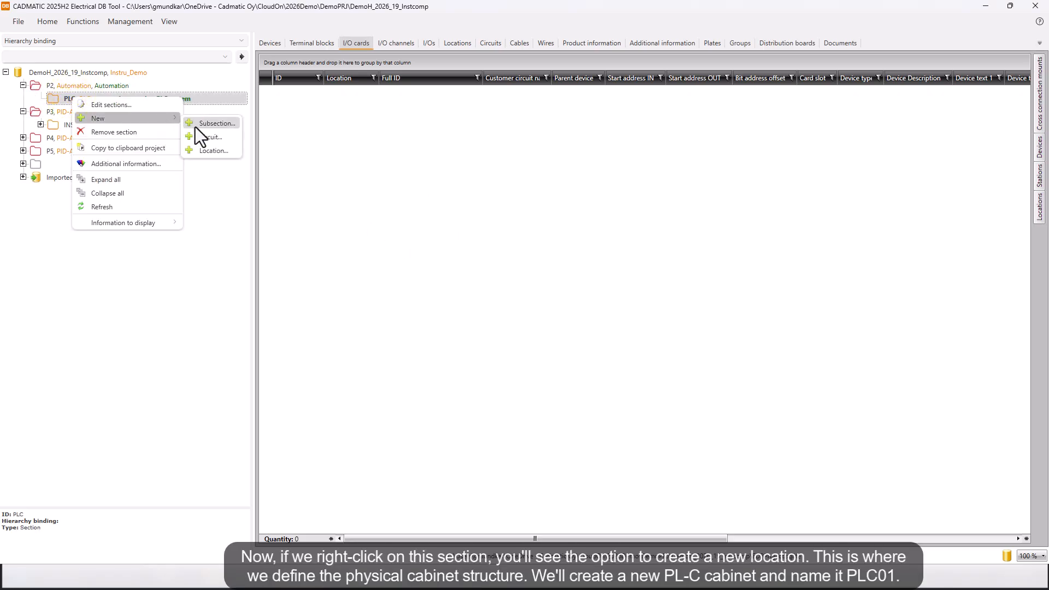
{"action": "left_click", "coordinate": [213, 150]}
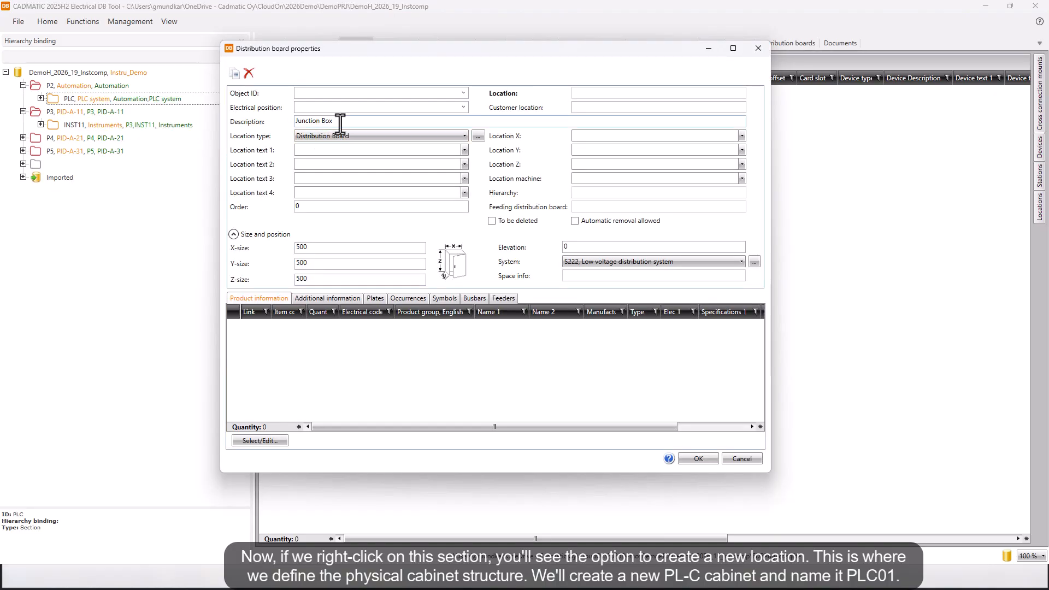
{"action": "left_click_drag", "start_coordinate": [340, 123], "coordinate": [241, 119]}
{"action": "key", "text": "BackSpace"}
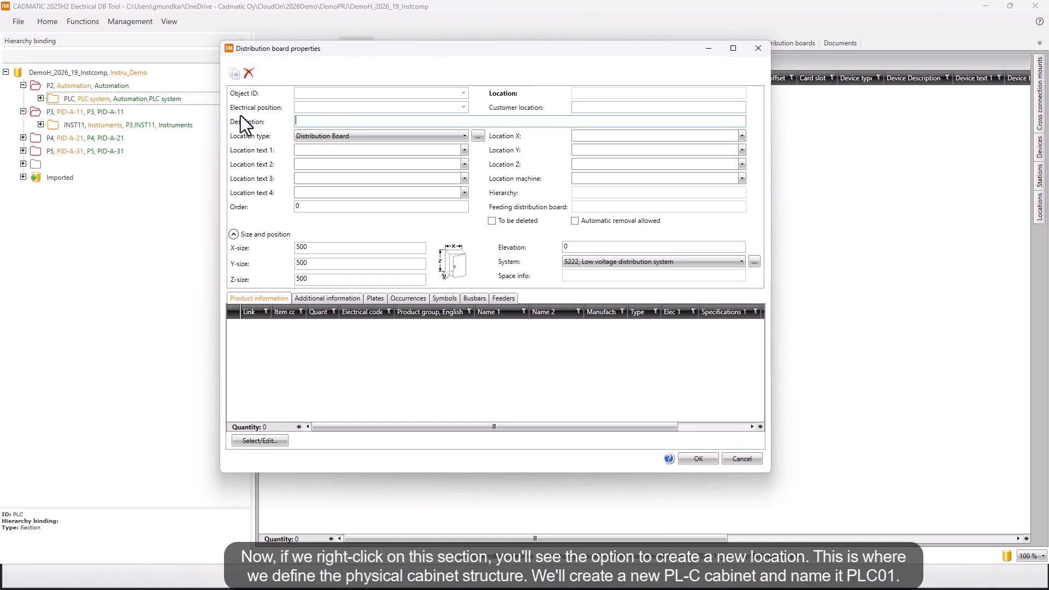
{"action": "left_click", "coordinate": [311, 108]}
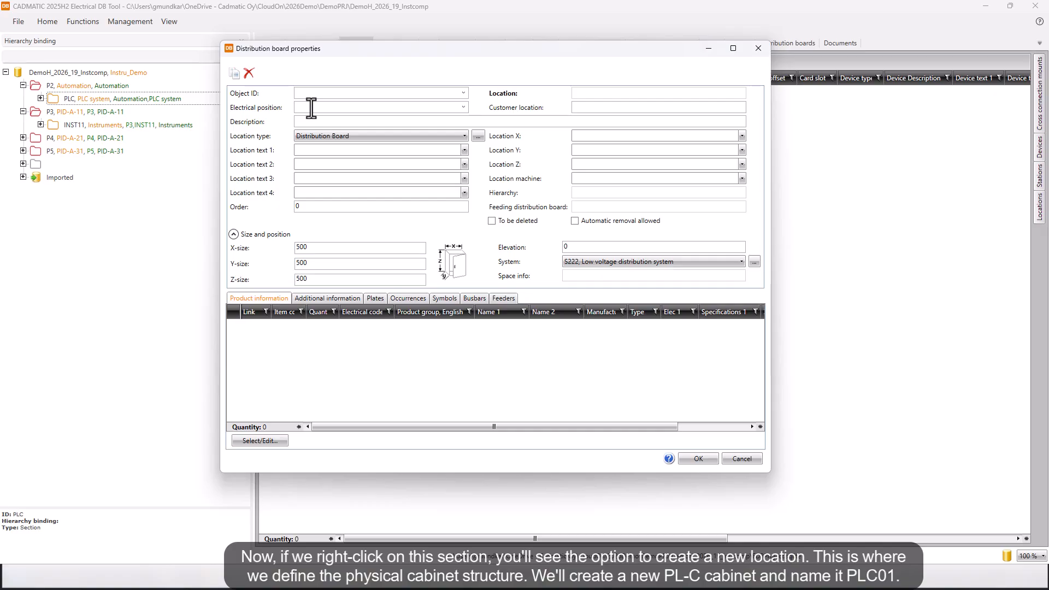
{"action": "type", "text": "PLC01"}
{"action": "left_click", "coordinate": [330, 120]}
{"action": "type", "text": "PLC Cabinet"}
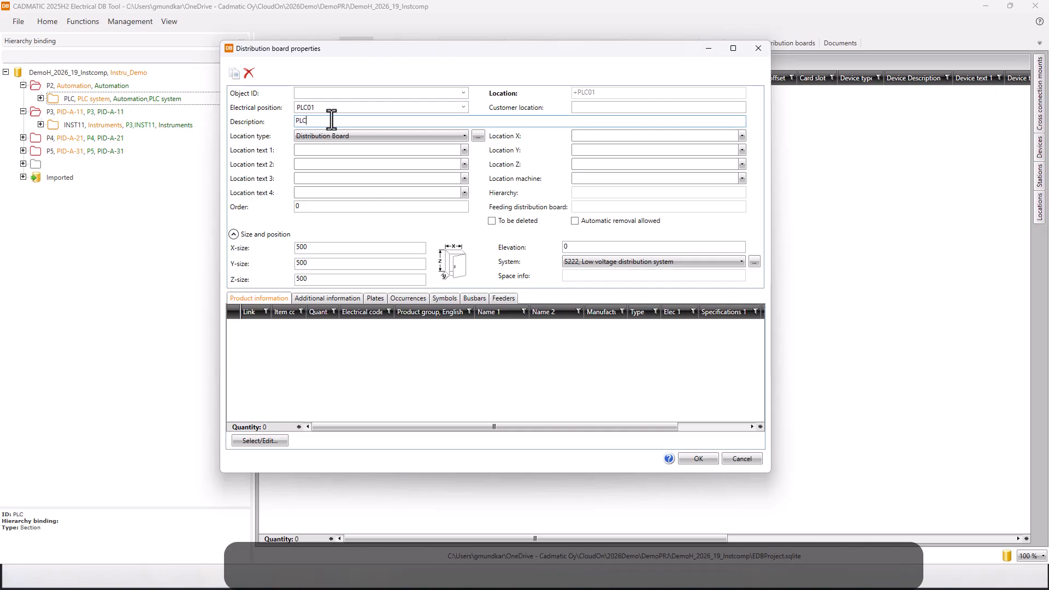
- Set the cabinet's X-size to 800, Y-size to 600 and Z-size to 2000, and save the location
{"action": "left_click", "coordinate": [306, 247]}
{"action": "type", "text": "800"}
{"action": "left_click", "coordinate": [388, 265]}
{"action": "type", "text": "6"}
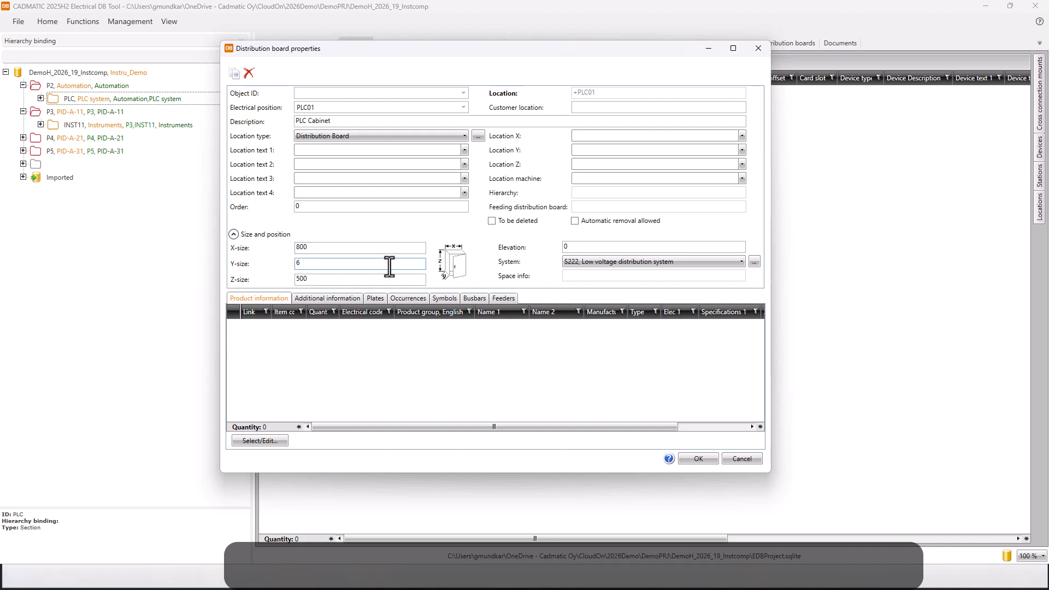
{"action": "type", "text": "00"}
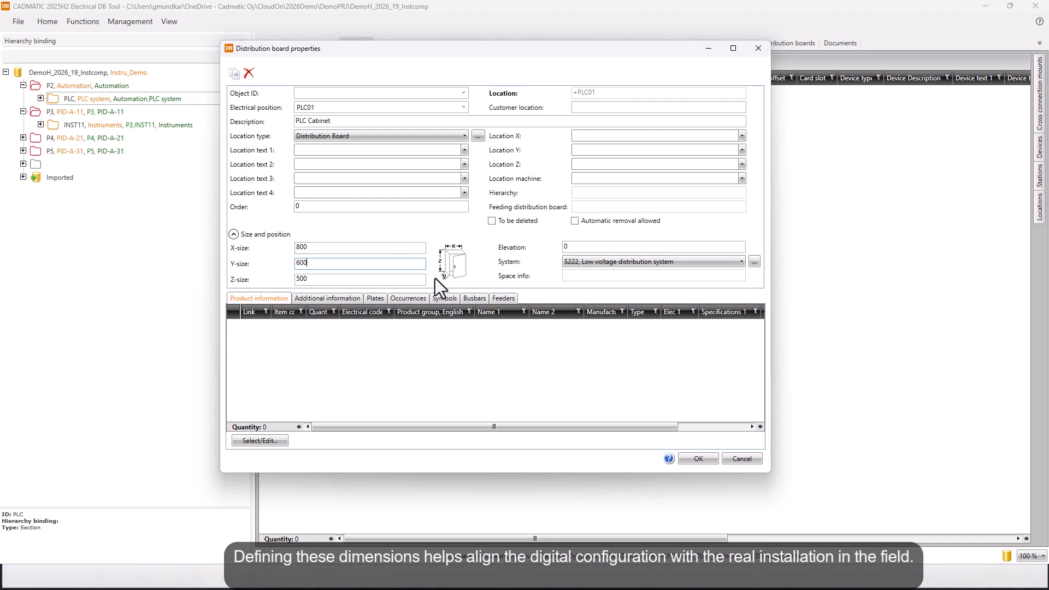
{"action": "left_click_drag", "start_coordinate": [339, 282], "coordinate": [250, 282]}
{"action": "type", "text": "2000"}
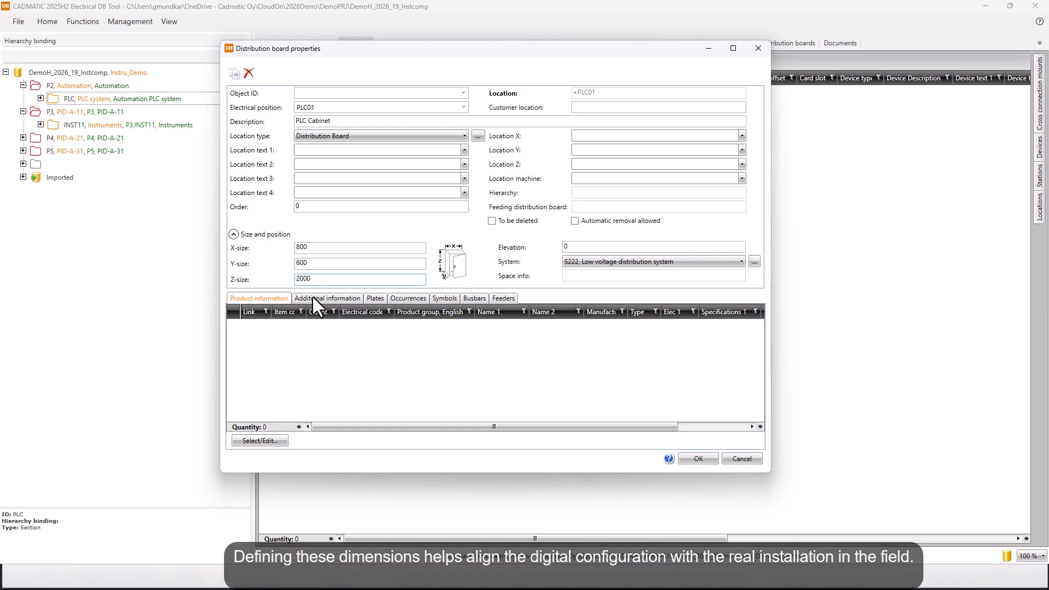
{"action": "left_click", "coordinate": [686, 458]}
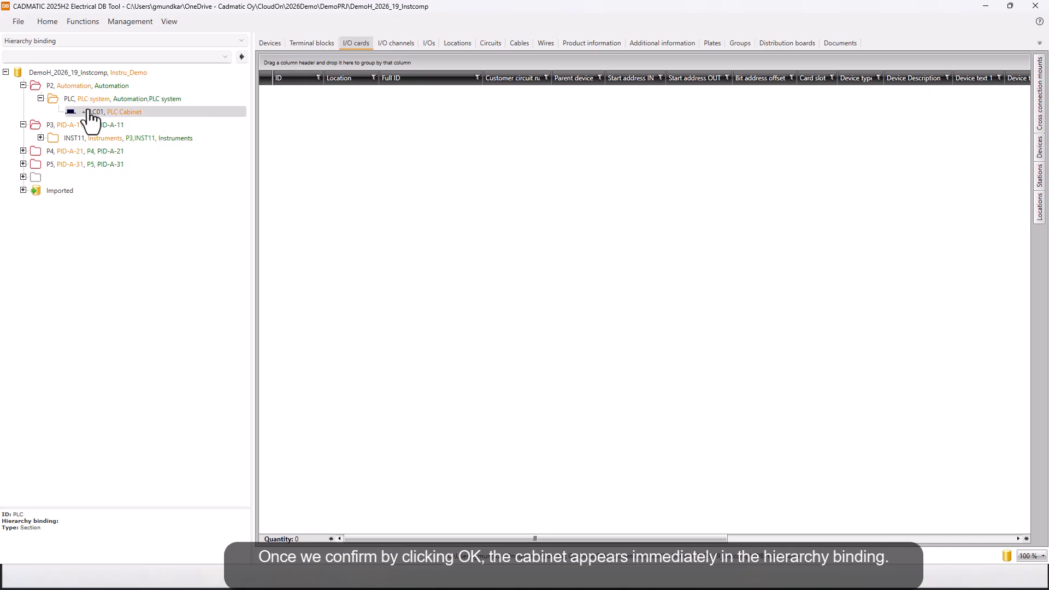
- Create a new I/O rack with the ID R1 in the PLC01 cabinet
{"action": "left_click", "coordinate": [90, 113]}
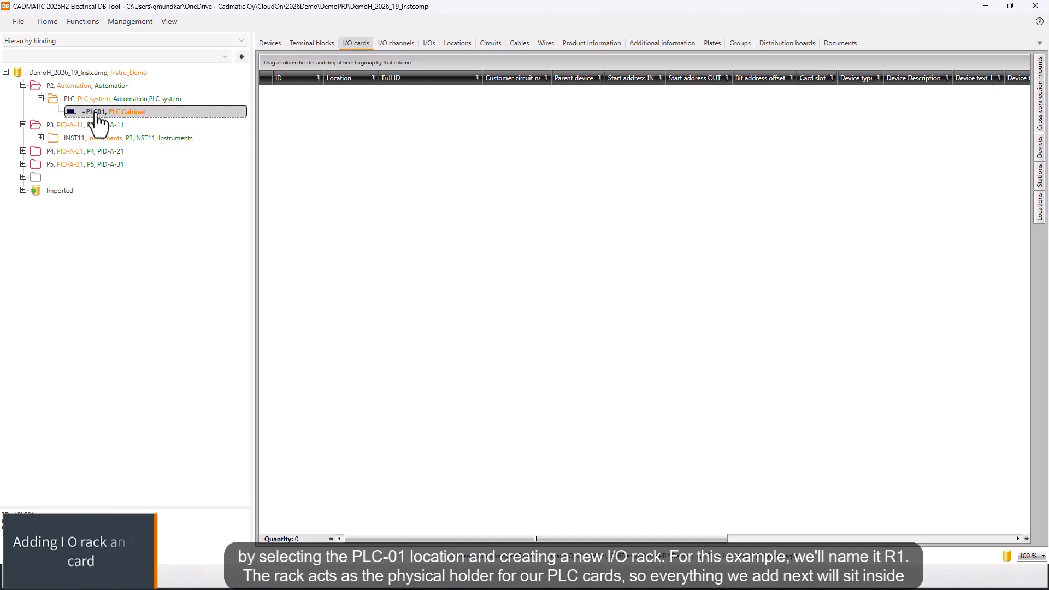
{"action": "right_click", "coordinate": [104, 113]}
{"action": "mouse_move", "coordinate": [166, 134]}
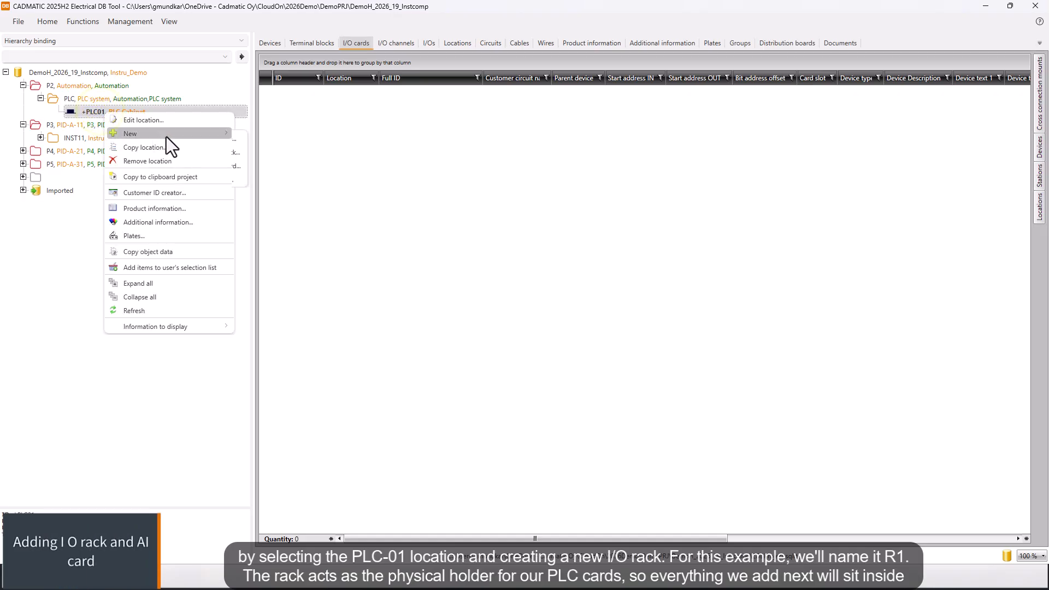
{"action": "left_click", "coordinate": [248, 154]}
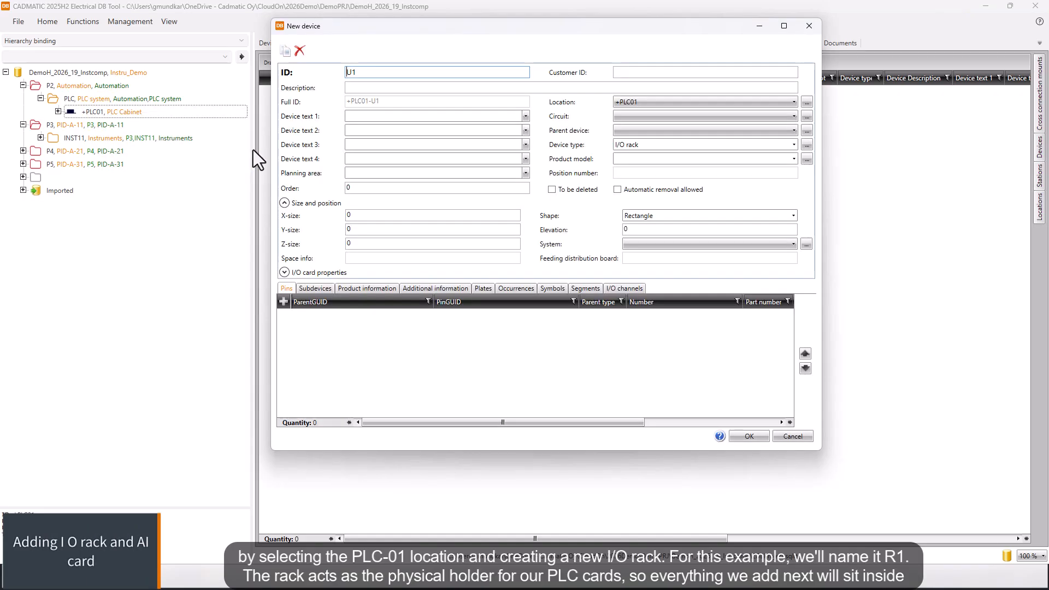
{"action": "key", "text": "BackSpace"}
{"action": "key", "text": "BackSpace"}
{"action": "type", "text": "R1"}
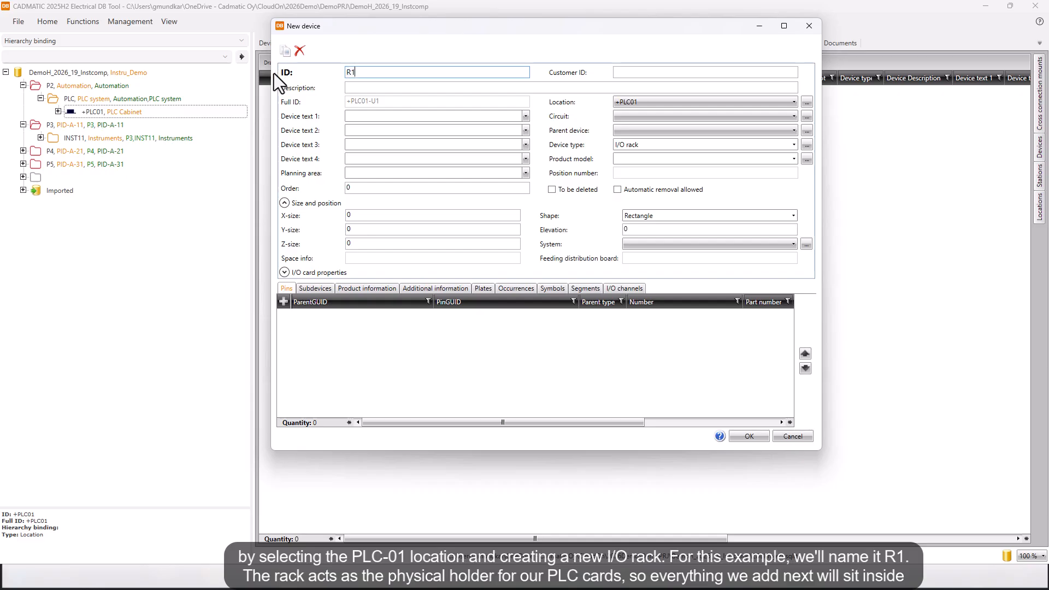
{"action": "left_click", "coordinate": [731, 434]}
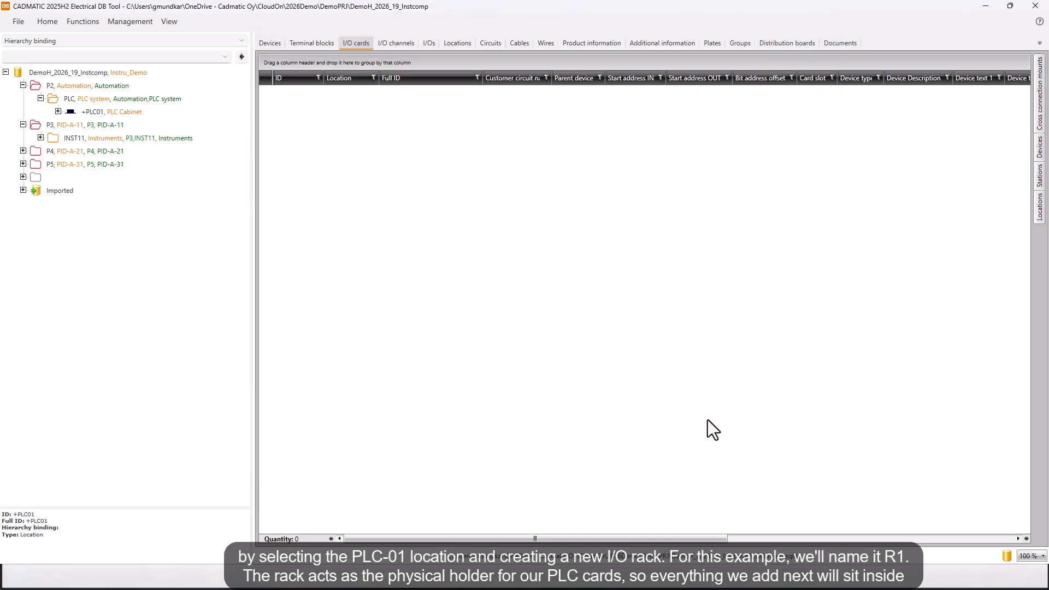
- Start a new I/O card under rack R1 with card ID 1
{"action": "left_click", "coordinate": [58, 111]}
{"action": "left_click", "coordinate": [102, 125]}
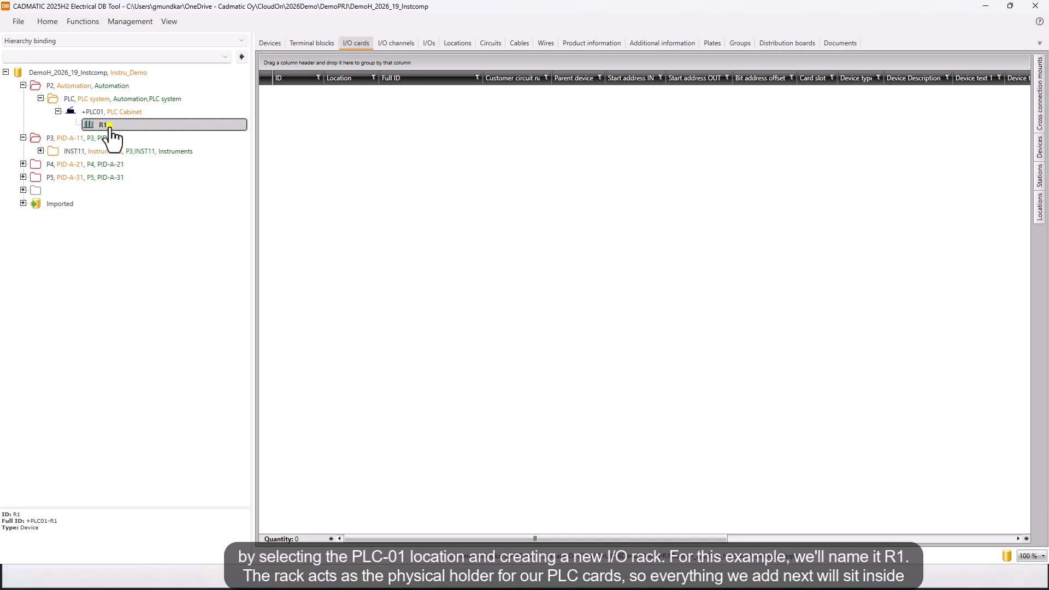
{"action": "right_click", "coordinate": [111, 128]}
{"action": "mouse_move", "coordinate": [156, 148]}
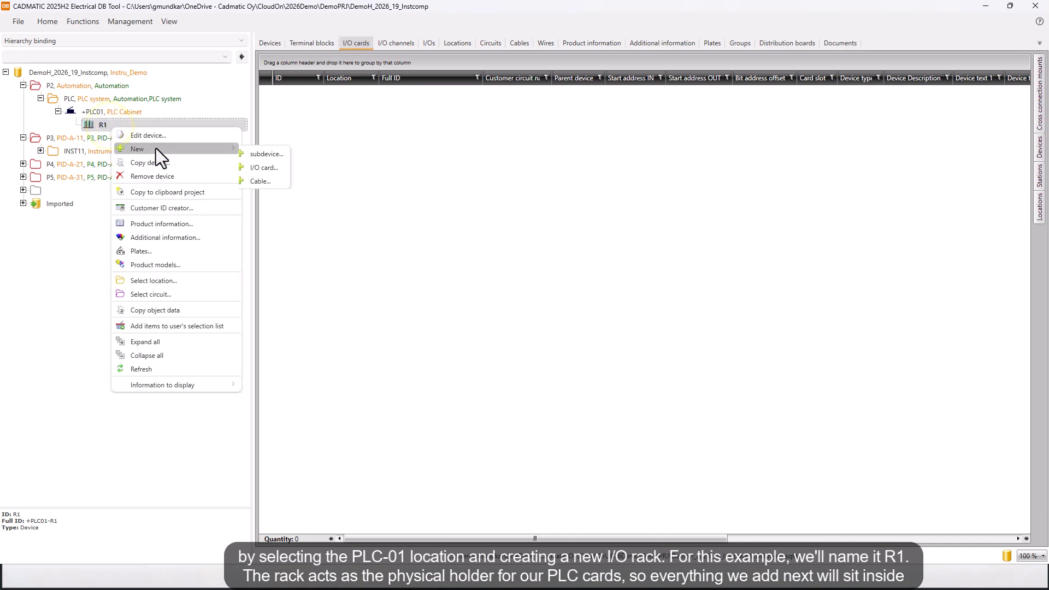
{"action": "left_click", "coordinate": [273, 167]}
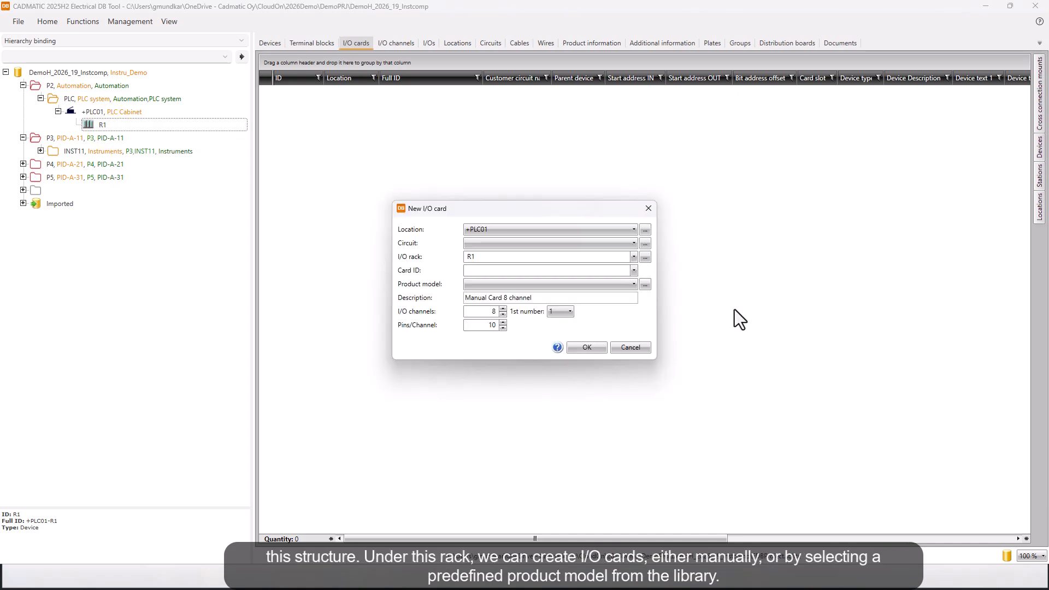
{"action": "left_click", "coordinate": [500, 272]}
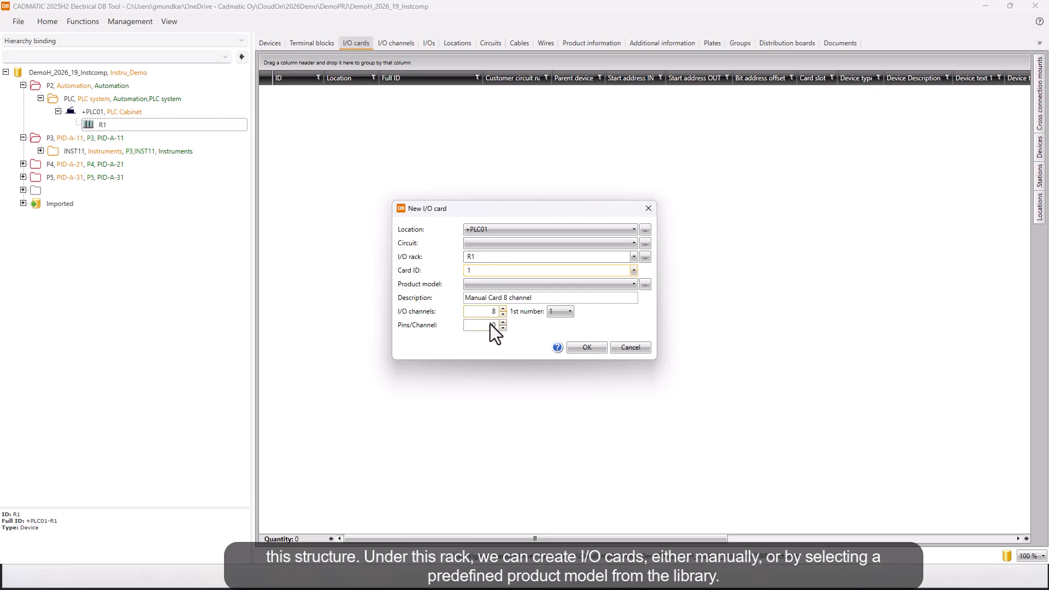
{"action": "left_click", "coordinate": [568, 312]}
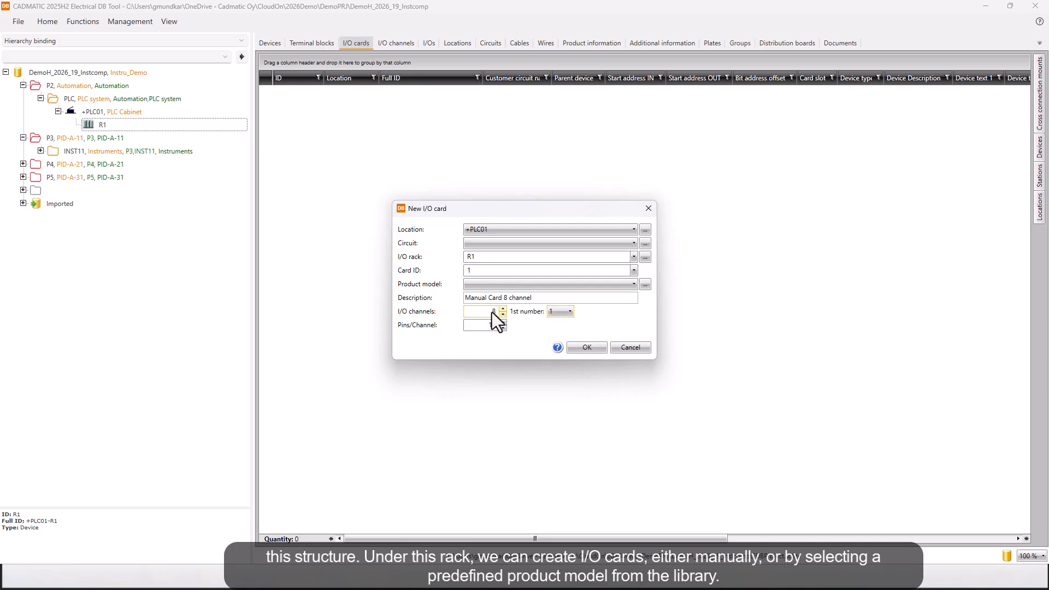
- Assign the Siemens S7-300 analog input model 6ES7331-1KF02-0AB0 from the standard databases as the card's product model
{"action": "left_click", "coordinate": [643, 284]}
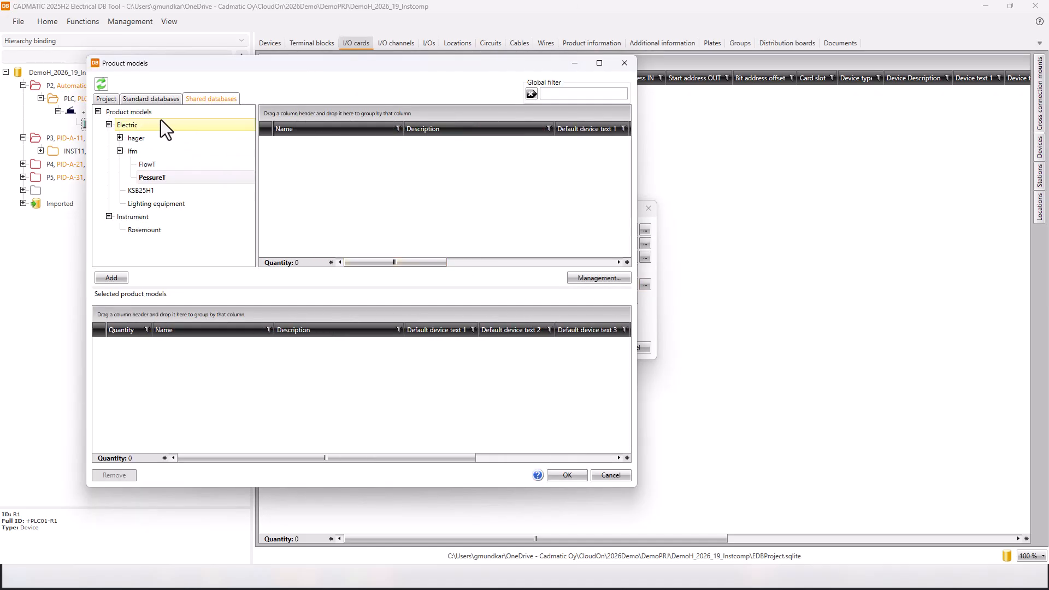
{"action": "left_click", "coordinate": [156, 104]}
{"action": "left_click", "coordinate": [120, 137]}
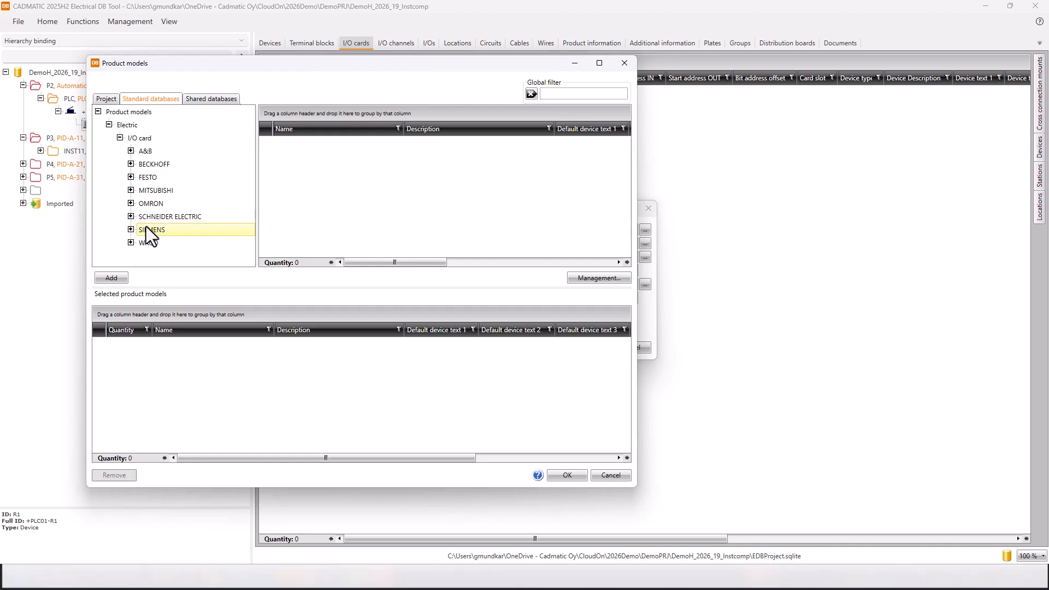
{"action": "left_click", "coordinate": [131, 229]}
{"action": "scroll", "coordinate": [134, 230], "scroll_direction": "down", "scroll_amount": 3}
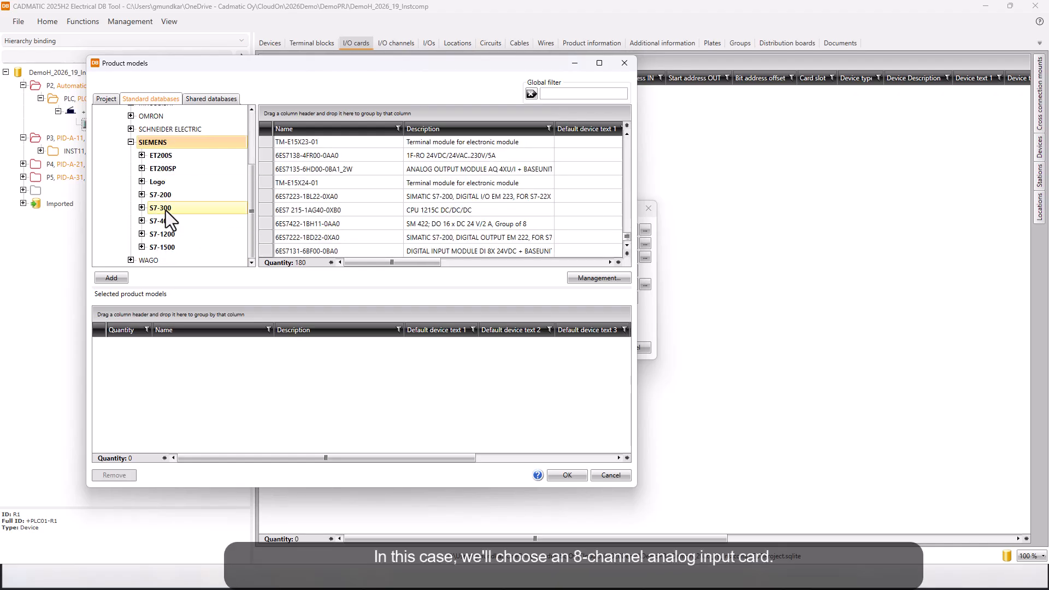
{"action": "left_click", "coordinate": [165, 210]}
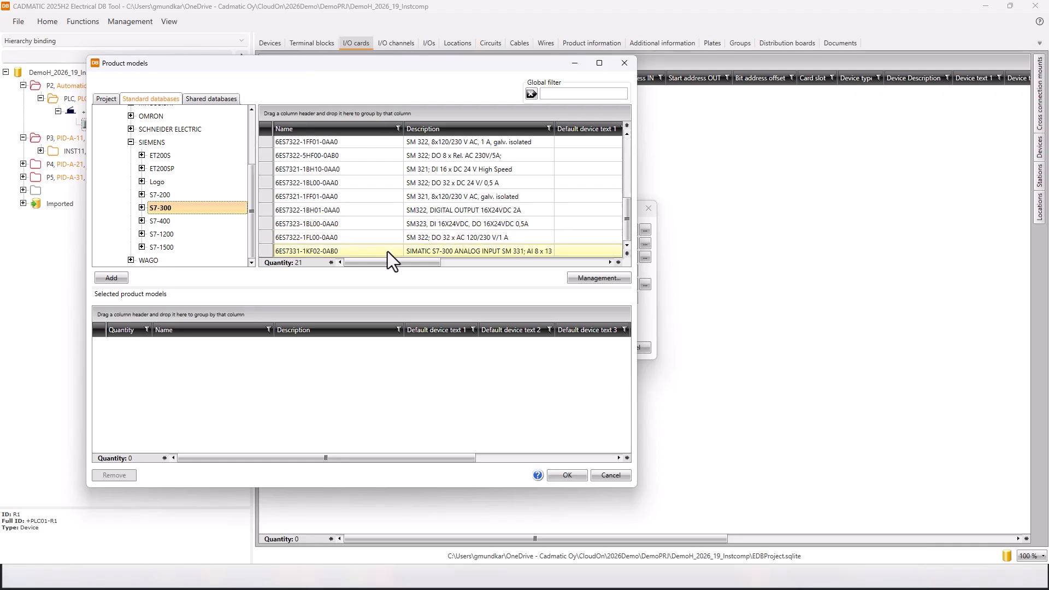
{"action": "double_click", "coordinate": [388, 251]}
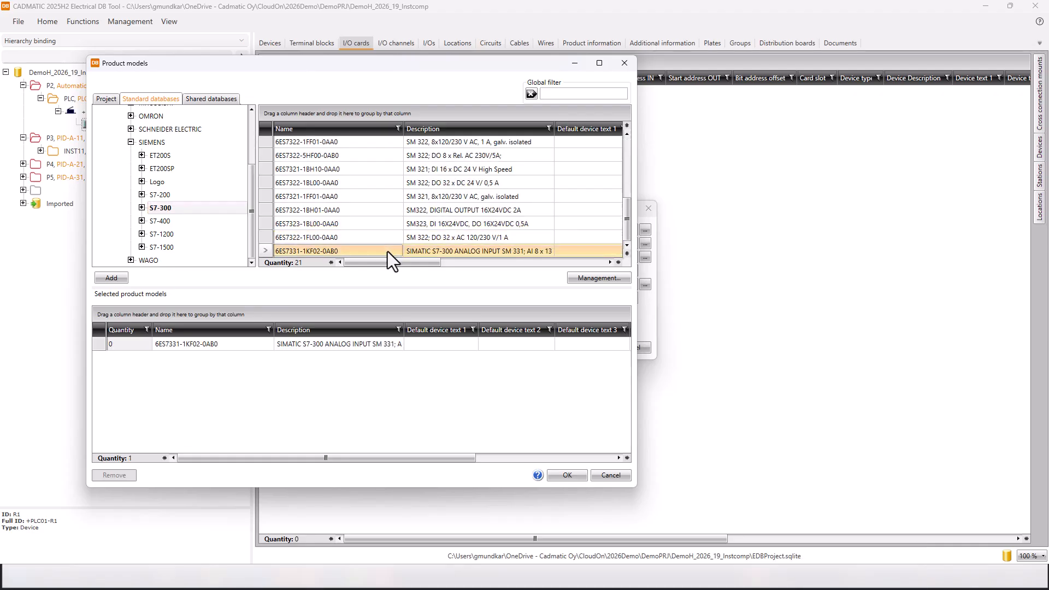
{"action": "left_click", "coordinate": [565, 473]}
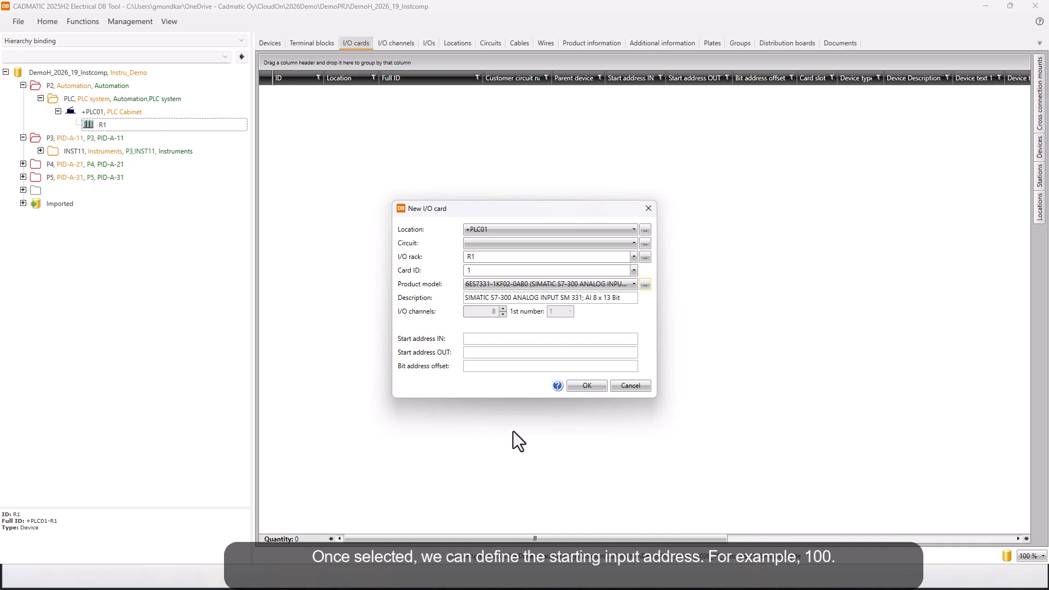
- Set the card's start address IN to 100 and create the I/O card
{"action": "left_click", "coordinate": [475, 339]}
{"action": "left_click", "coordinate": [575, 386]}
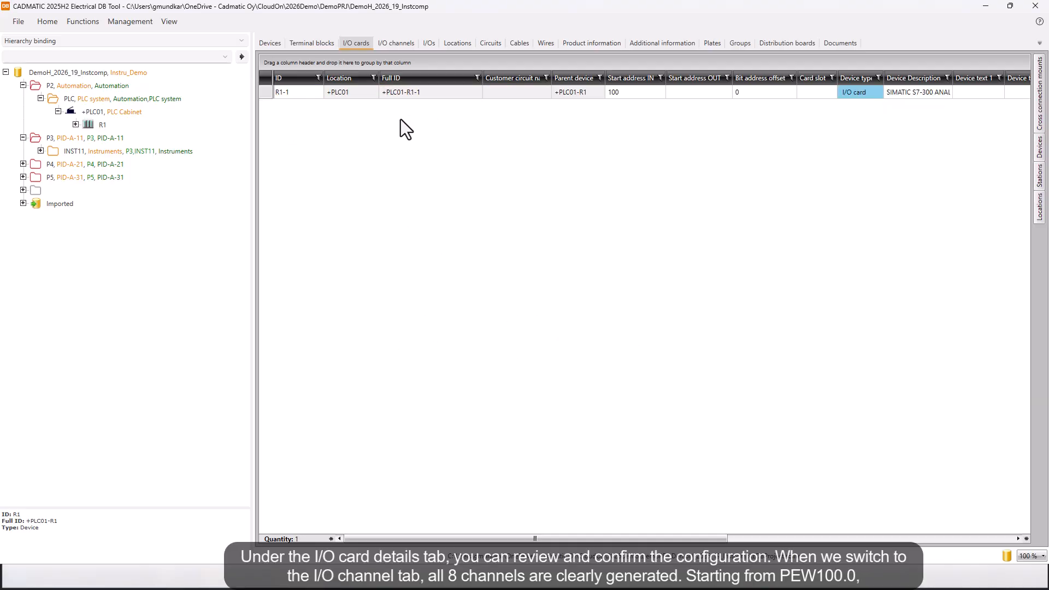
- Show the I/O channels list of rack R1 and refresh the project data
{"action": "left_click", "coordinate": [406, 44]}
{"action": "left_click", "coordinate": [406, 44]}
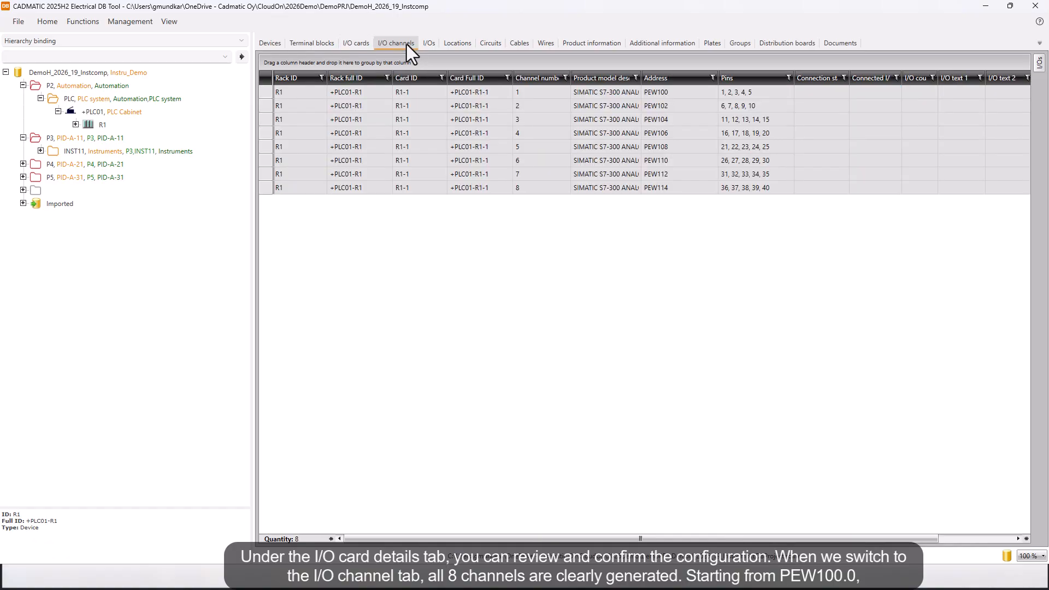
{"action": "left_click", "coordinate": [53, 21]}
{"action": "left_click", "coordinate": [84, 52]}
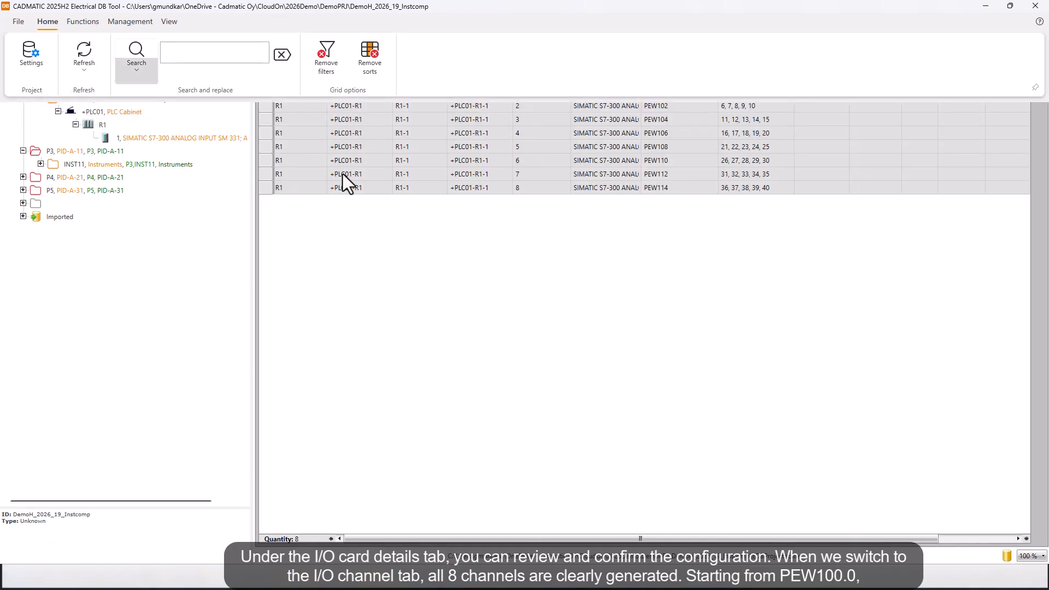
{"action": "left_click", "coordinate": [506, 282]}
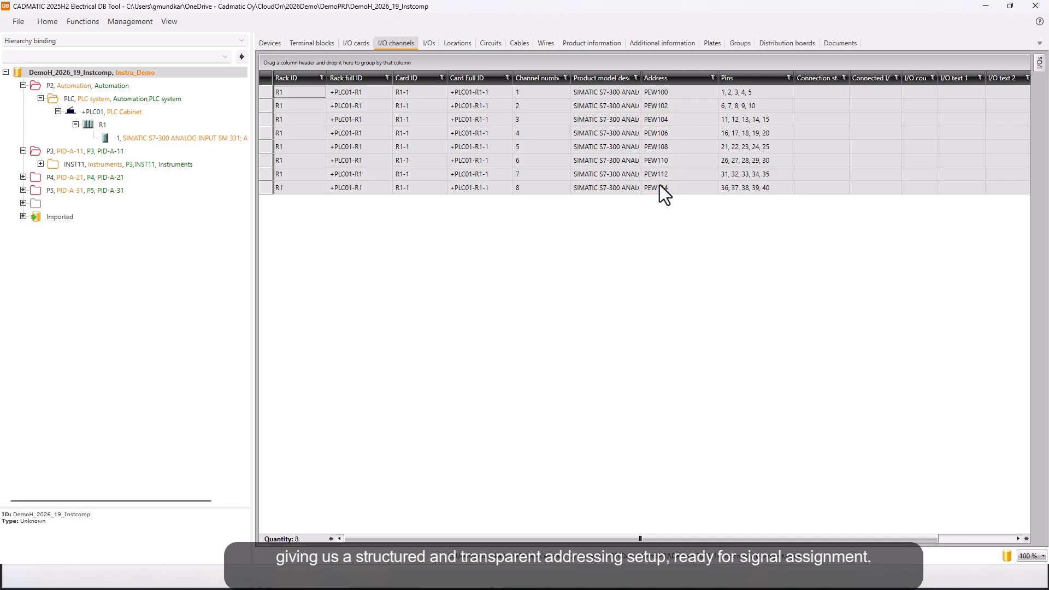
- Display the available I/O signals beside the channel list and assign signal PIT-T-207/A to channel 1 of card R1-1
{"action": "left_click", "coordinate": [1039, 62]}
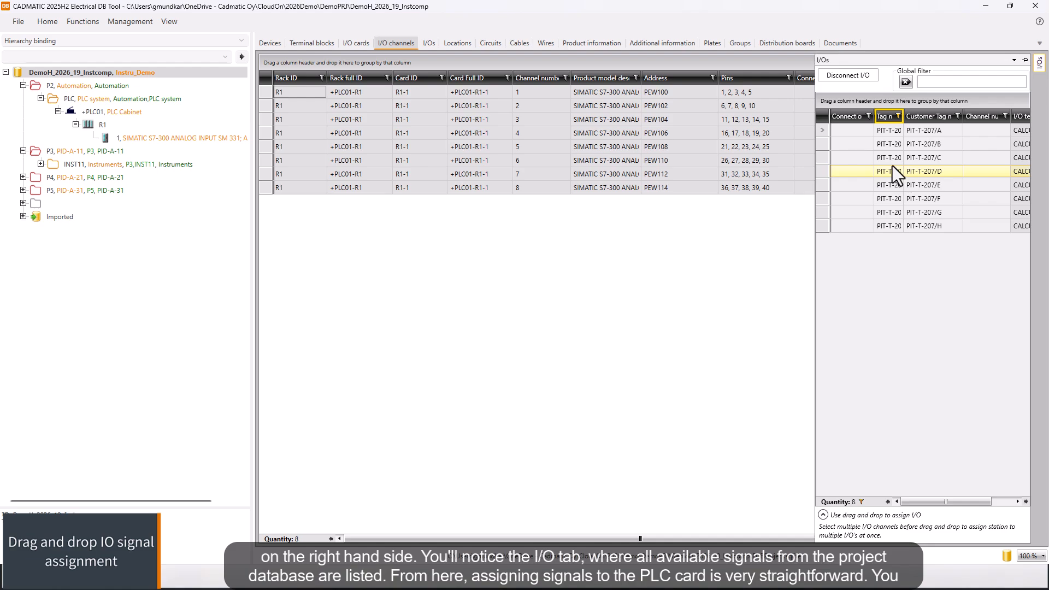
{"action": "left_click_drag", "start_coordinate": [903, 117], "coordinate": [808, 97]}
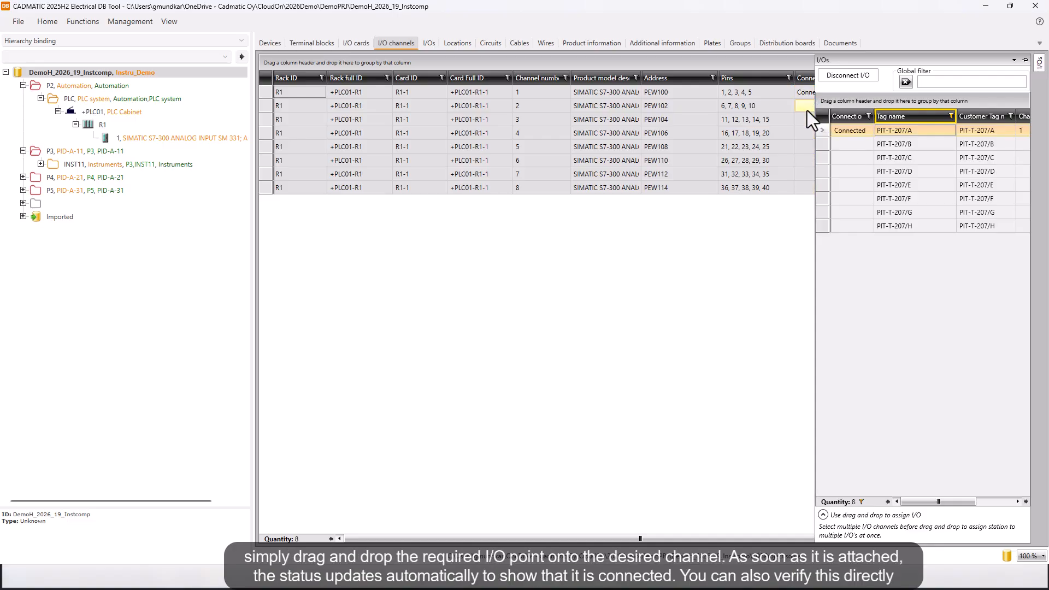
{"action": "left_click", "coordinate": [950, 117]}
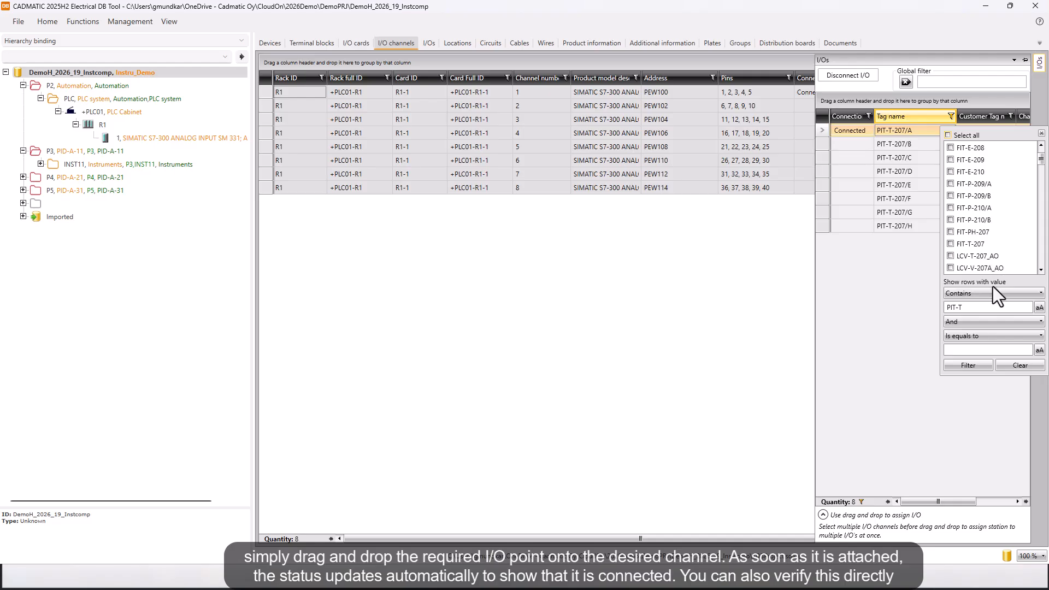
{"action": "left_click", "coordinate": [726, 362]}
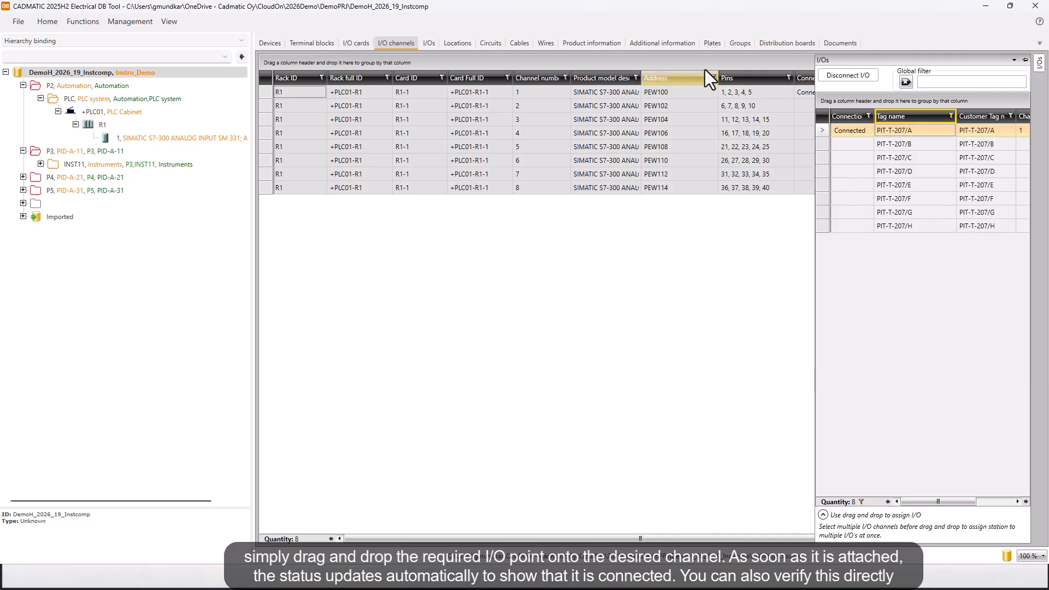
- From the project's I/Os list, assign I/O card channel 2 of +PLC01-R1-1 to signal PIT-T-207/B
{"action": "left_click", "coordinate": [431, 44]}
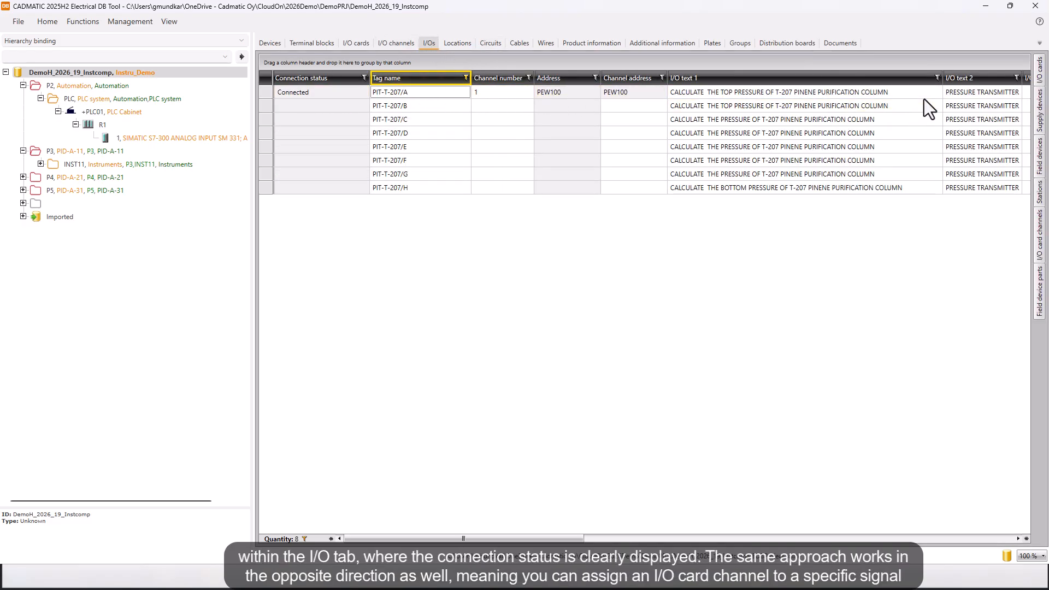
{"action": "left_click", "coordinate": [1039, 235]}
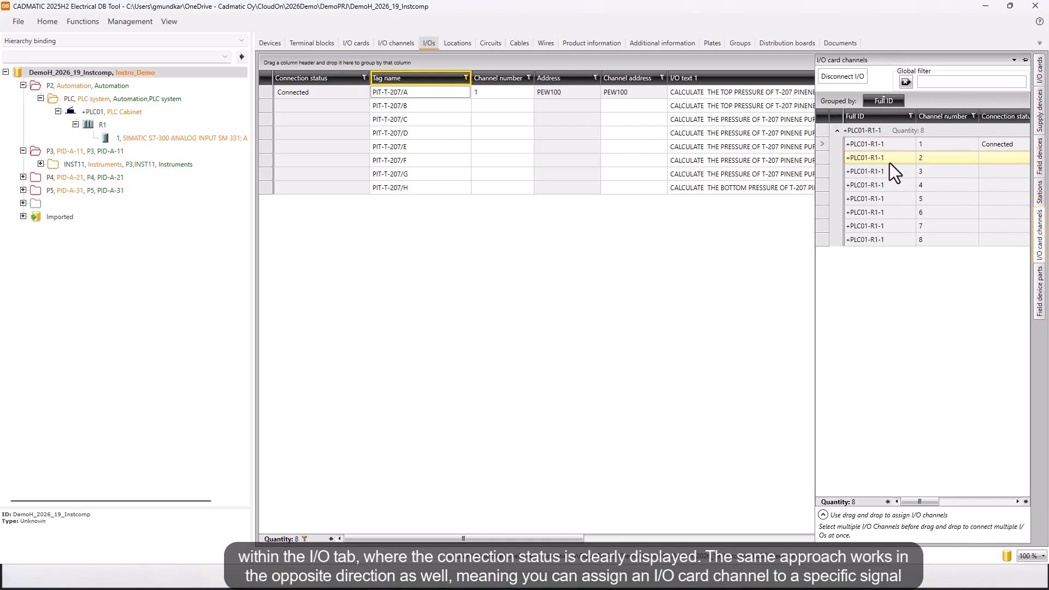
{"action": "left_click_drag", "start_coordinate": [887, 159], "coordinate": [496, 109]}
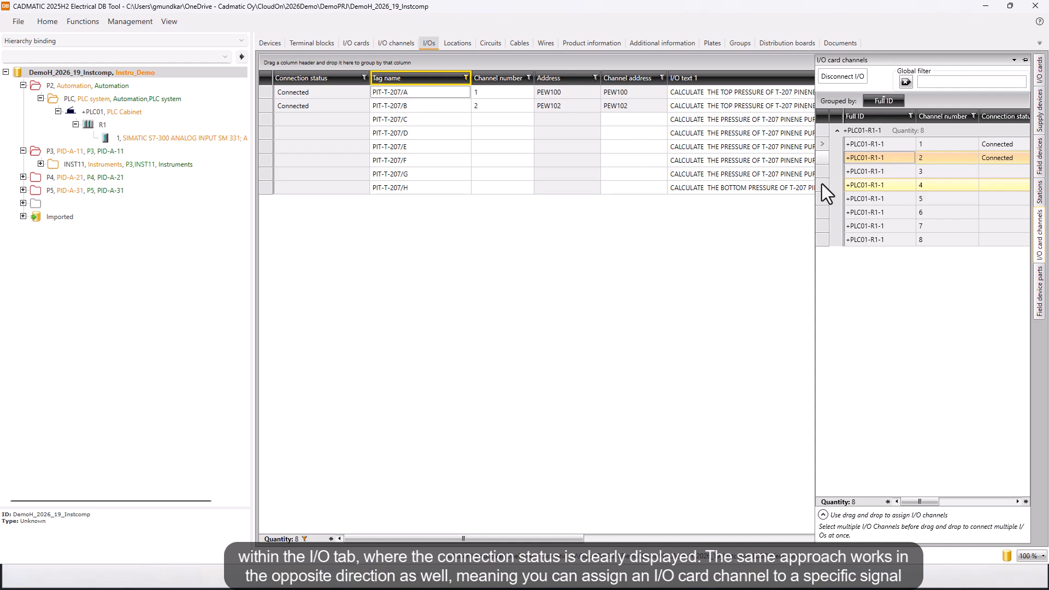
- Connect card channels 3 to 8 together to signals PIT-T-207/C through PIT-T-207/H, then return to the I/O channels list
{"action": "left_click", "coordinate": [882, 168]}
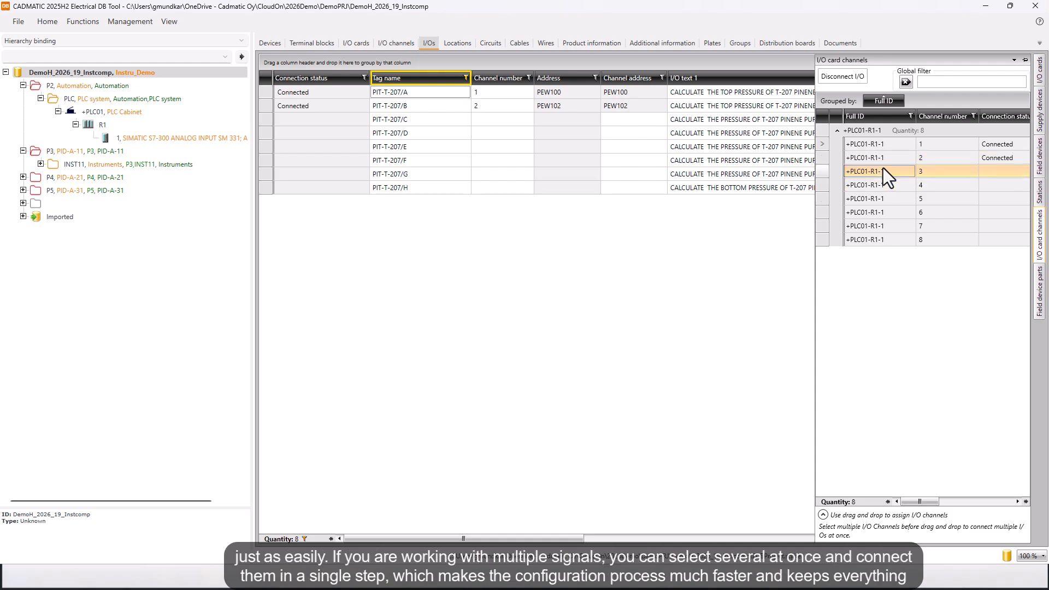
{"action": "left_click", "coordinate": [888, 241], "text": "shift"}
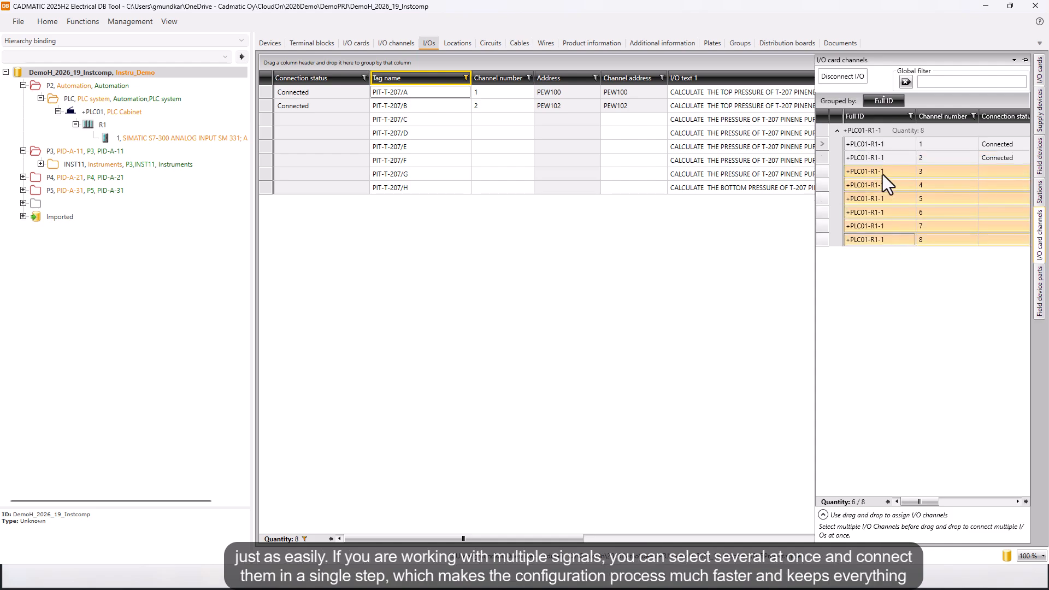
{"action": "left_click_drag", "start_coordinate": [882, 175], "coordinate": [504, 122]}
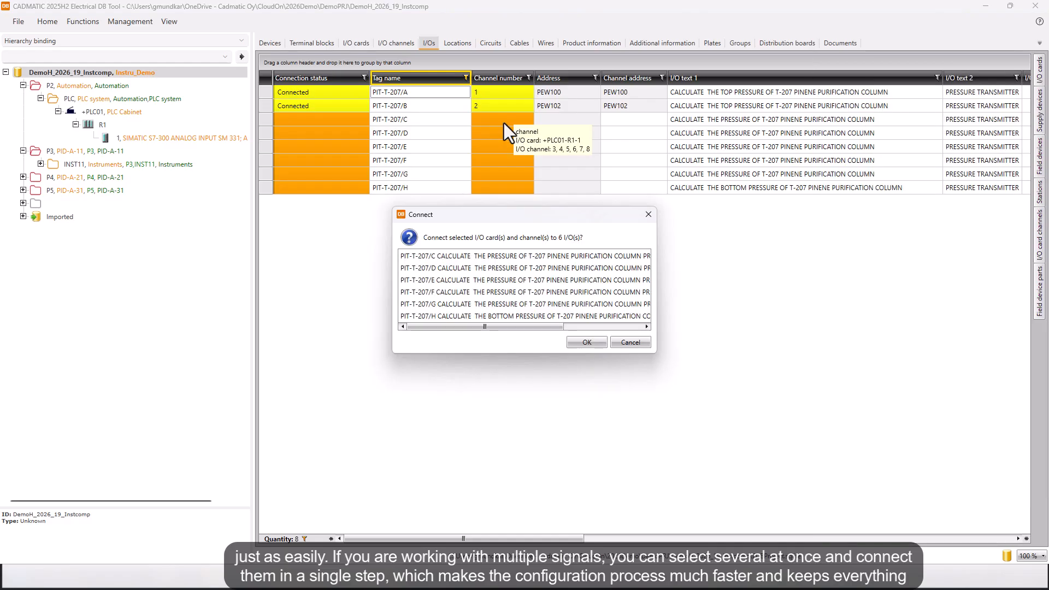
{"action": "left_click", "coordinate": [589, 343]}
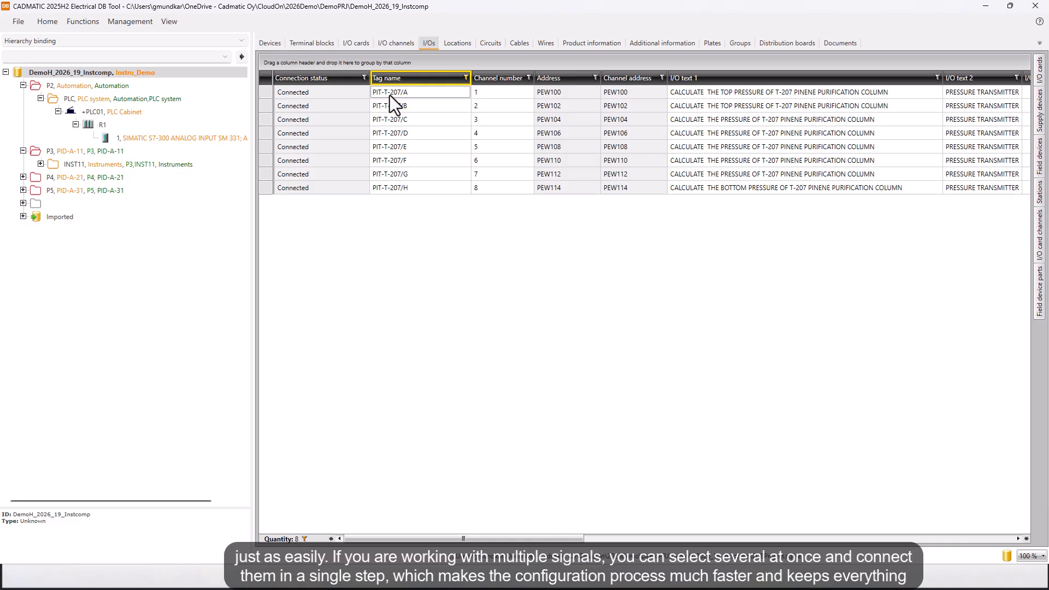
{"action": "left_click", "coordinate": [392, 43]}
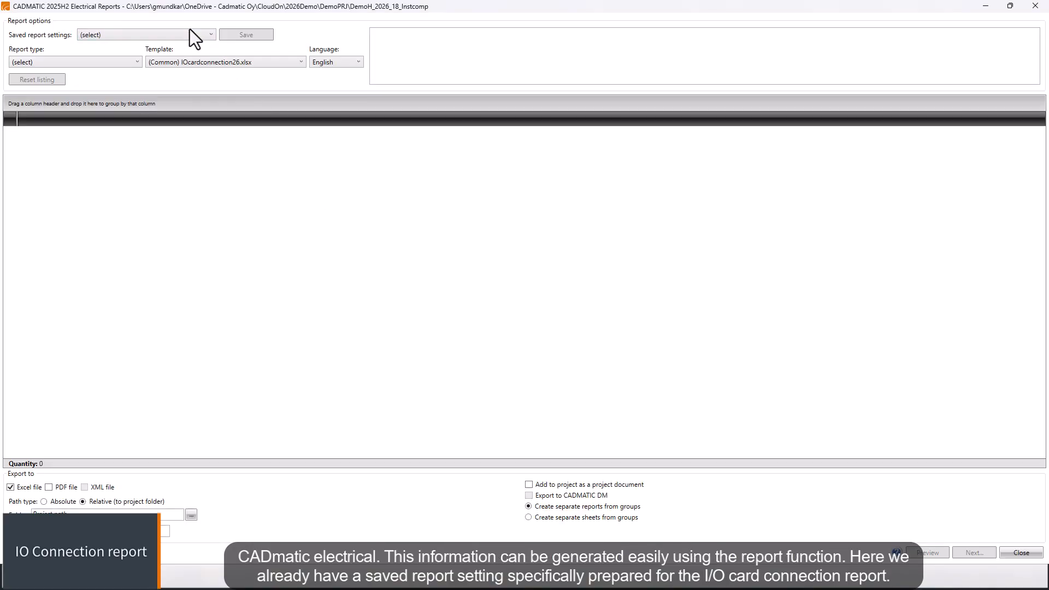
- Load the saved report setting (Common) IOcardconnec26 and generate a preview of the I_O Card Channels List report
{"action": "left_click", "coordinate": [188, 35]}
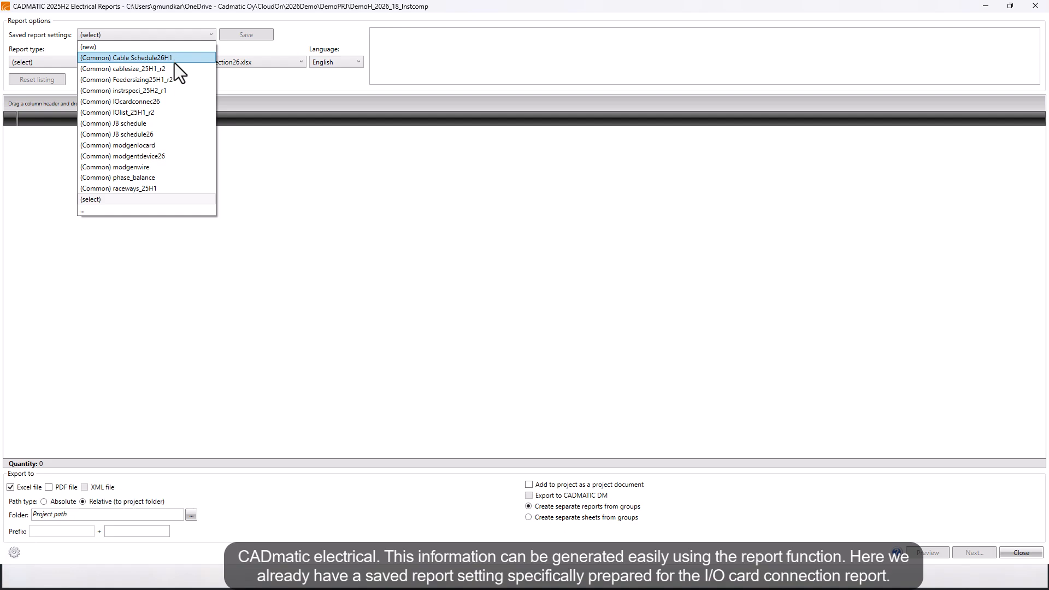
{"action": "left_click", "coordinate": [162, 105]}
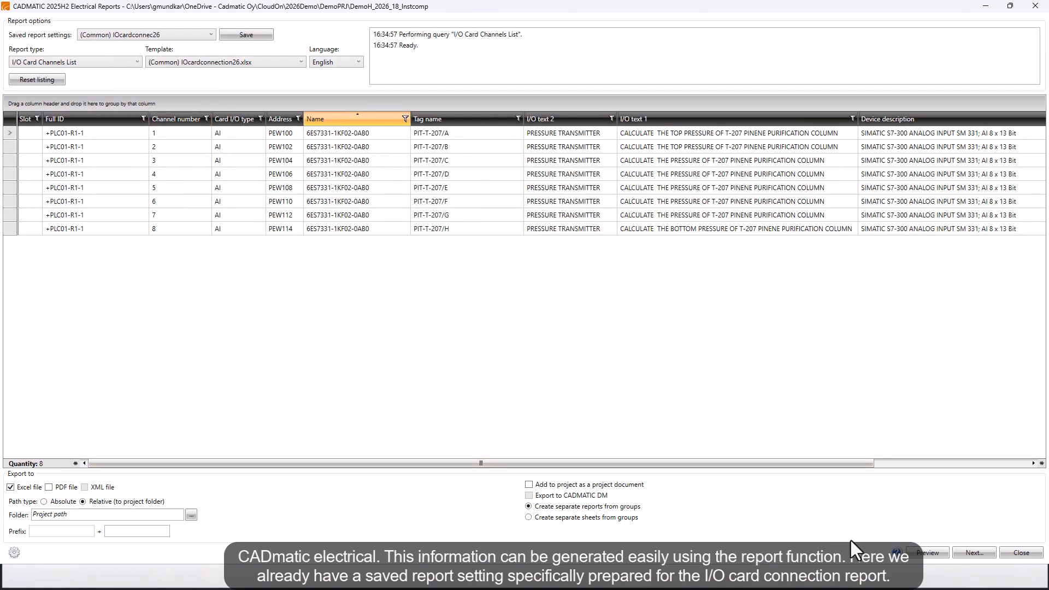
{"action": "left_click", "coordinate": [927, 552]}
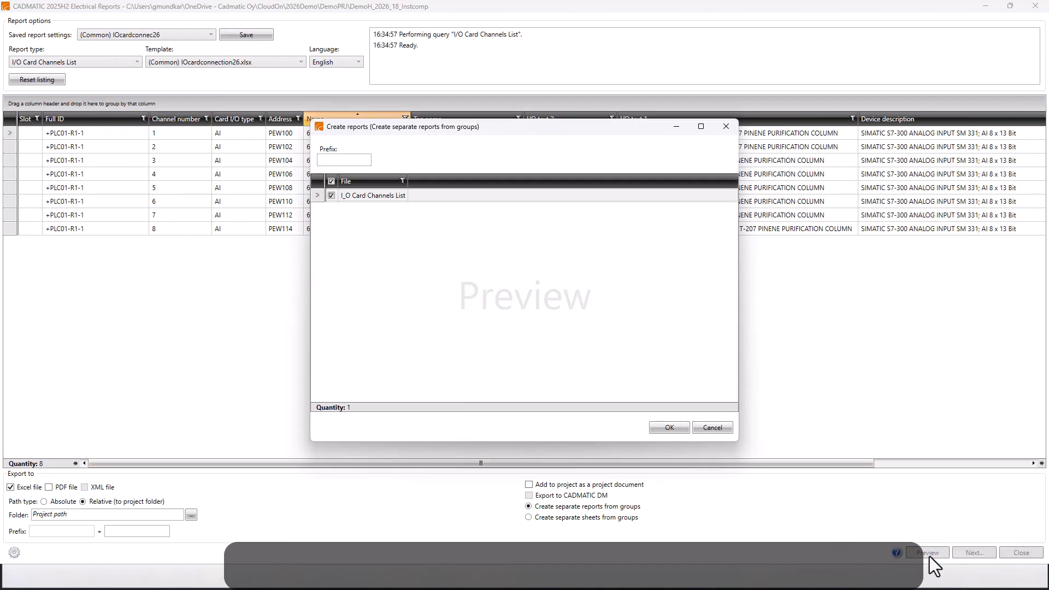
{"action": "left_click", "coordinate": [672, 430]}
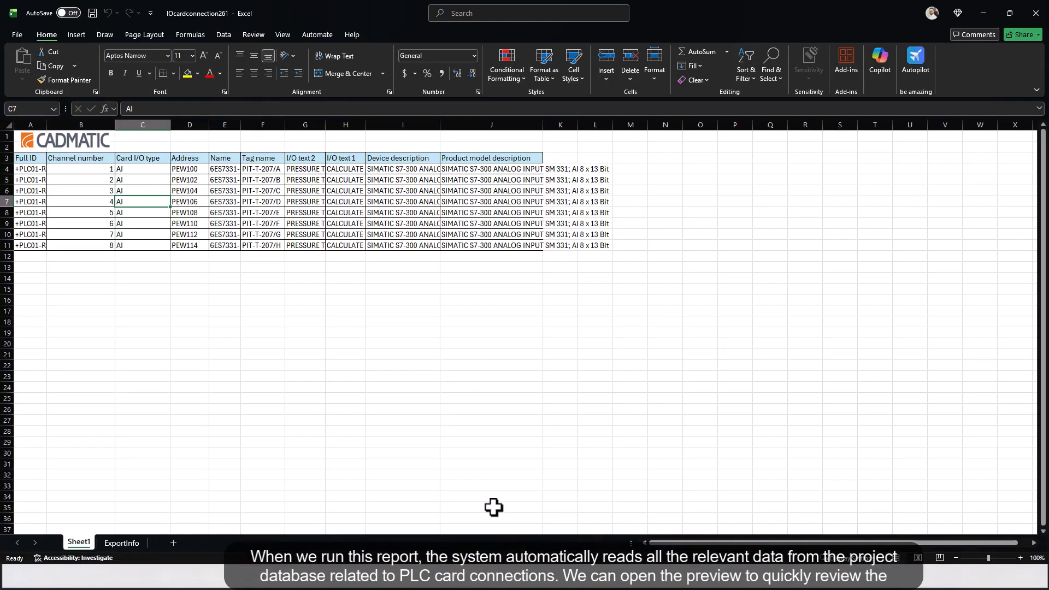
- Fit all report columns to their contents and review the channel, address, tag and description data in rows 4 to 11
{"action": "left_click", "coordinate": [9, 125]}
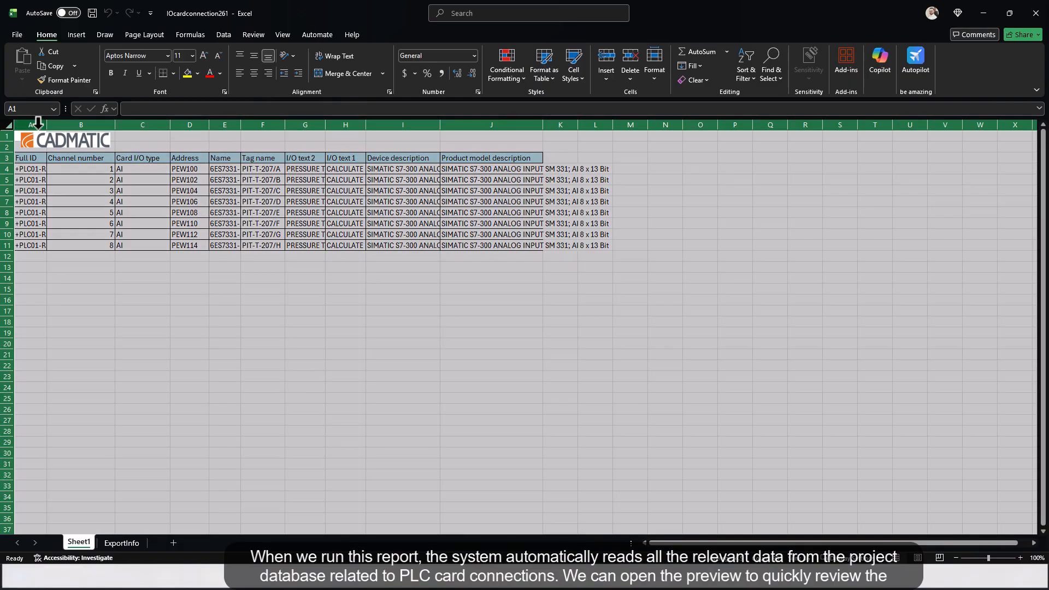
{"action": "double_click", "coordinate": [47, 124]}
{"action": "left_click", "coordinate": [57, 283]}
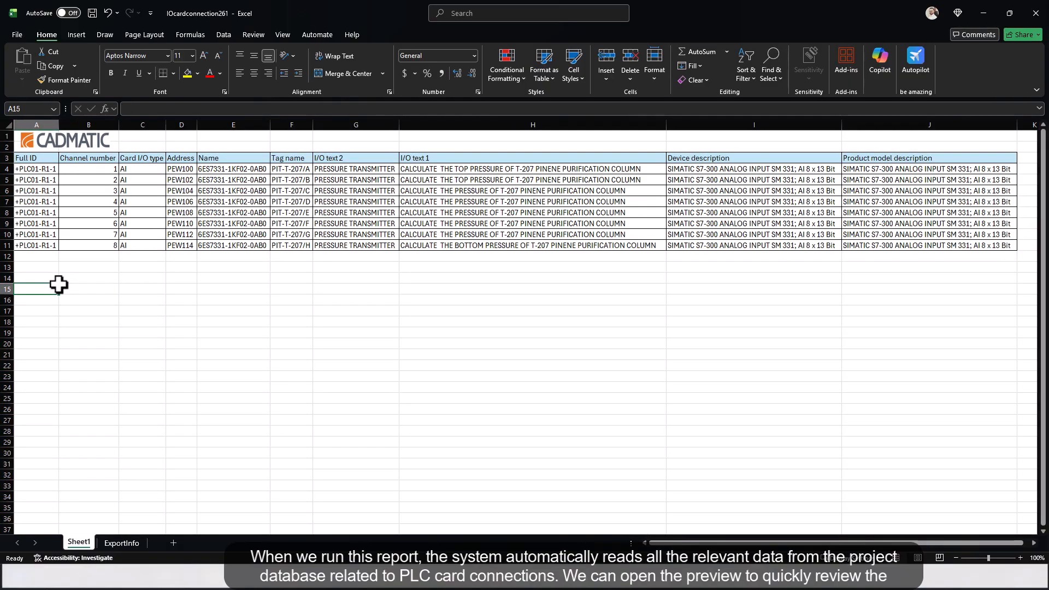
{"action": "left_click", "coordinate": [36, 170]}
{"action": "left_click_drag", "start_coordinate": [36, 169], "coordinate": [35, 245]}
{"action": "left_click_drag", "start_coordinate": [177, 168], "coordinate": [857, 245]}
{"action": "left_click", "coordinate": [616, 331]}
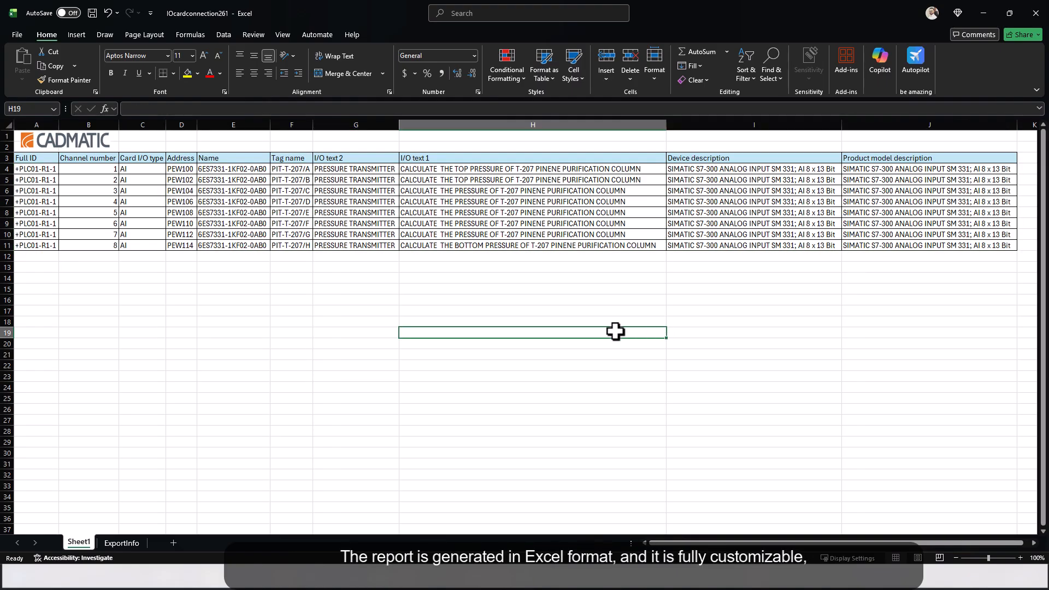
- Close the report workbook without saving it and leave the reports window
{"action": "left_click", "coordinate": [1035, 12]}
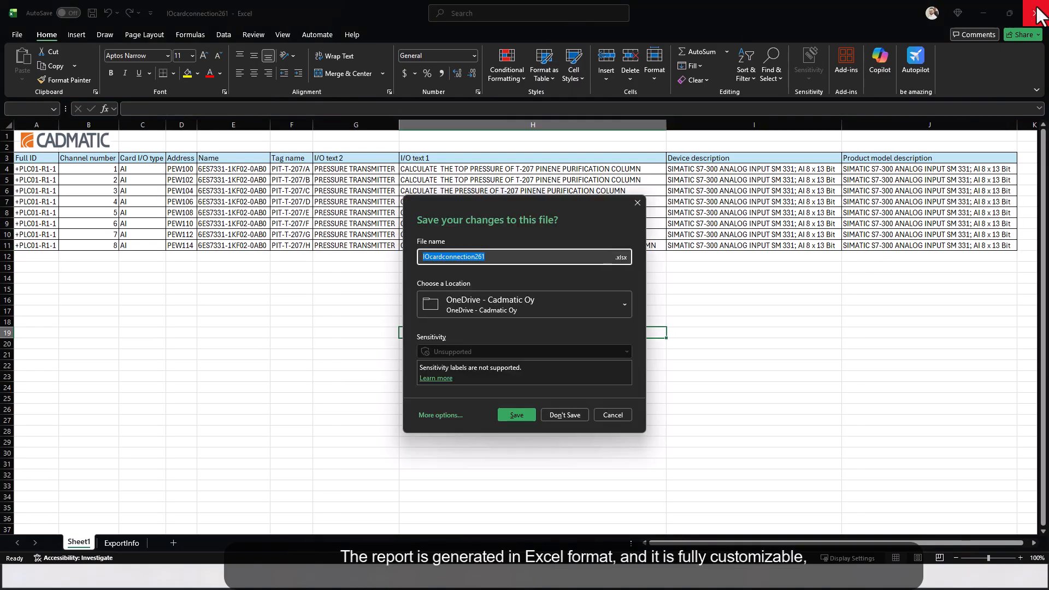
{"action": "left_click", "coordinate": [568, 414]}
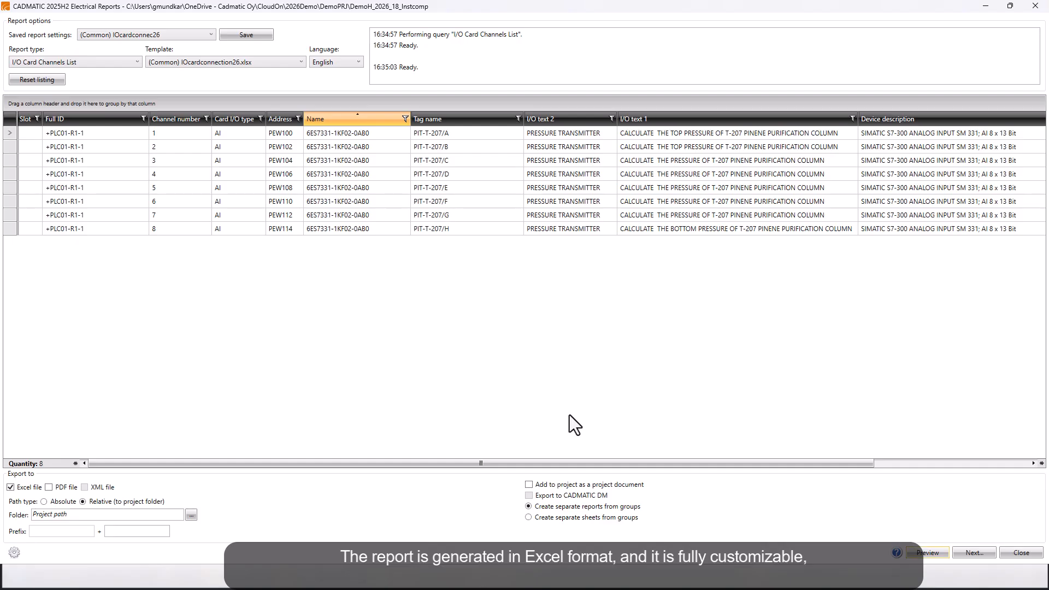
{"action": "left_click", "coordinate": [1021, 553]}
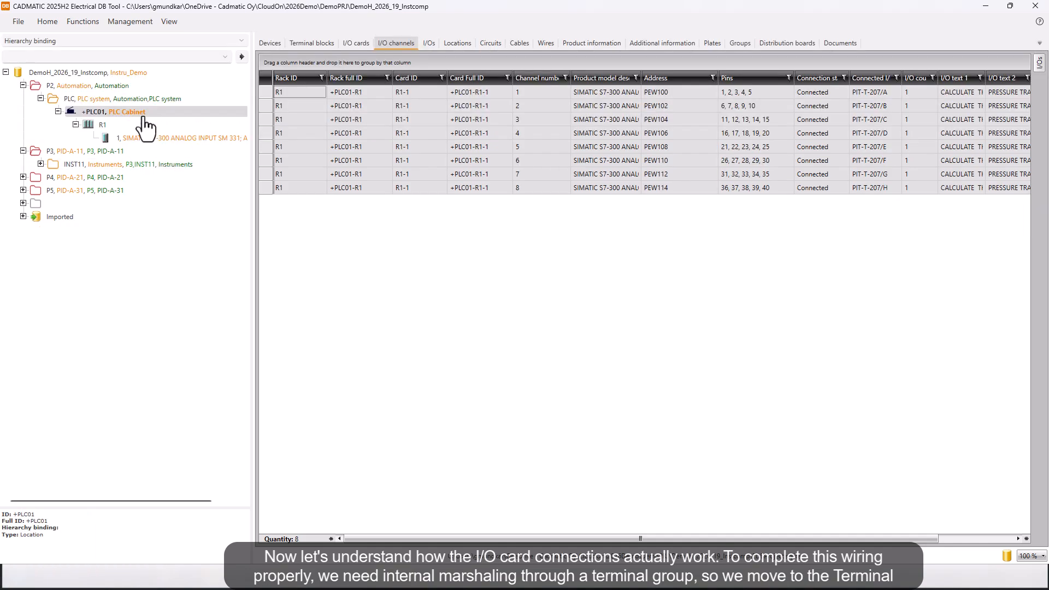
- Create a new terminal strip with the ID T11 in the PLC01 cabinet
{"action": "left_click", "coordinate": [144, 113]}
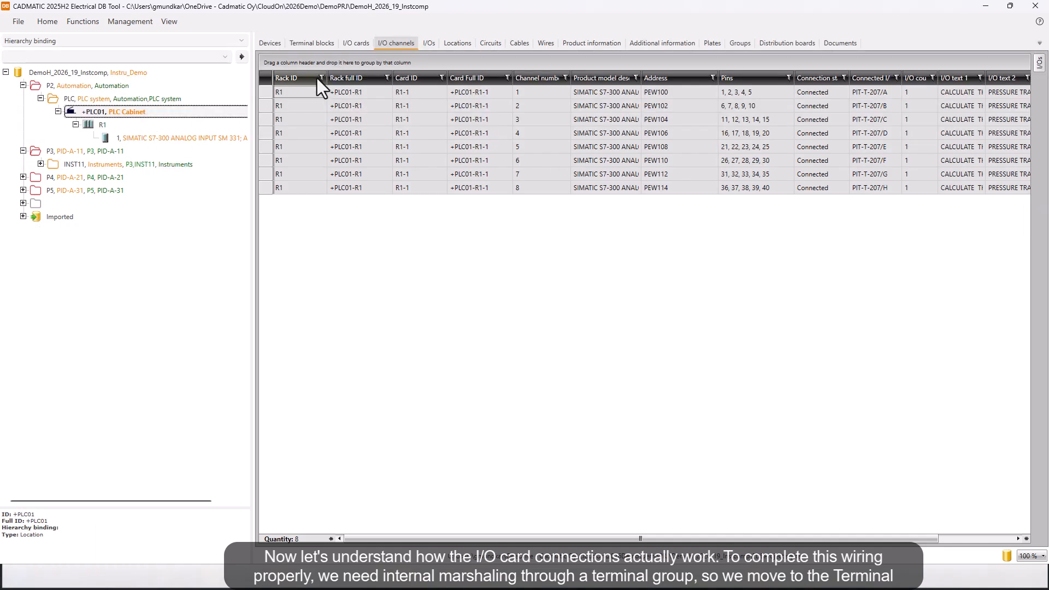
{"action": "left_click", "coordinate": [318, 49]}
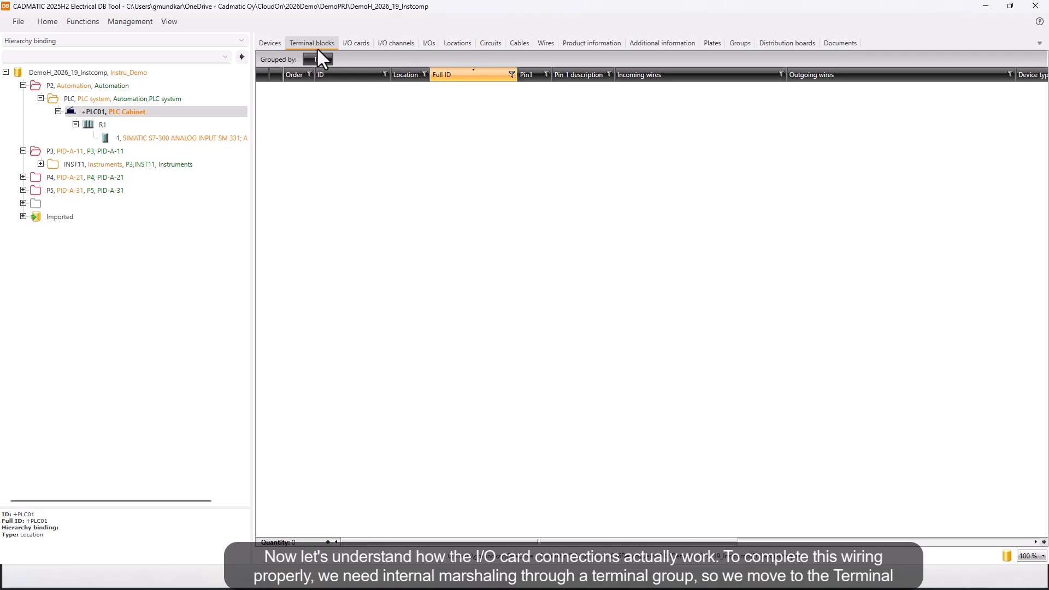
{"action": "right_click", "coordinate": [309, 119]}
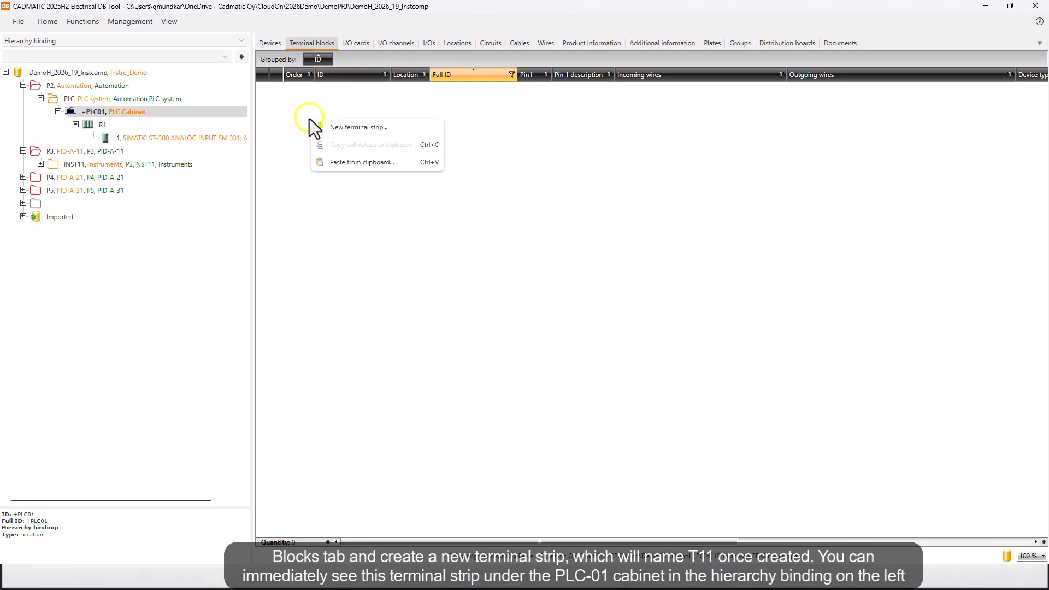
{"action": "left_click", "coordinate": [350, 126]}
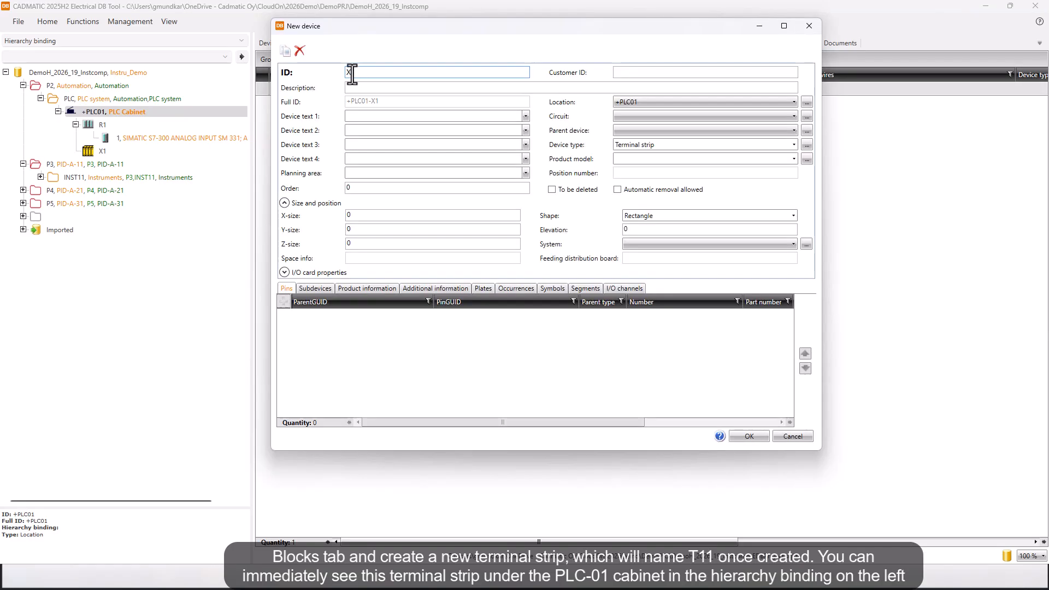
{"action": "left_click_drag", "start_coordinate": [351, 73], "coordinate": [344, 71]}
{"action": "left_click", "coordinate": [745, 437]}
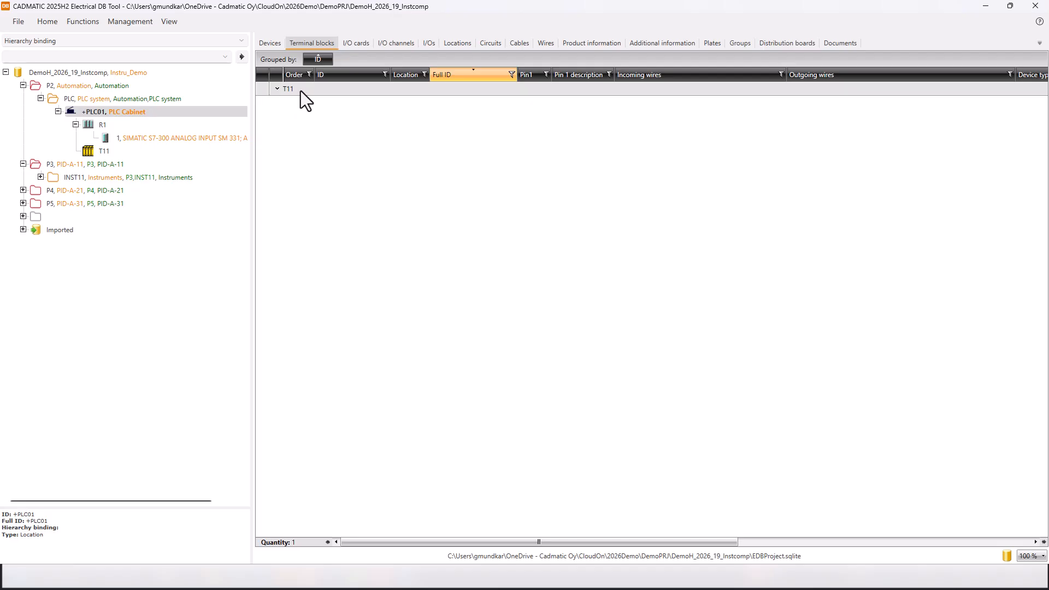
- Generate 16 terminal blocks in terminal strip T11, with 1 as the starting number
{"action": "left_click", "coordinate": [276, 89]}
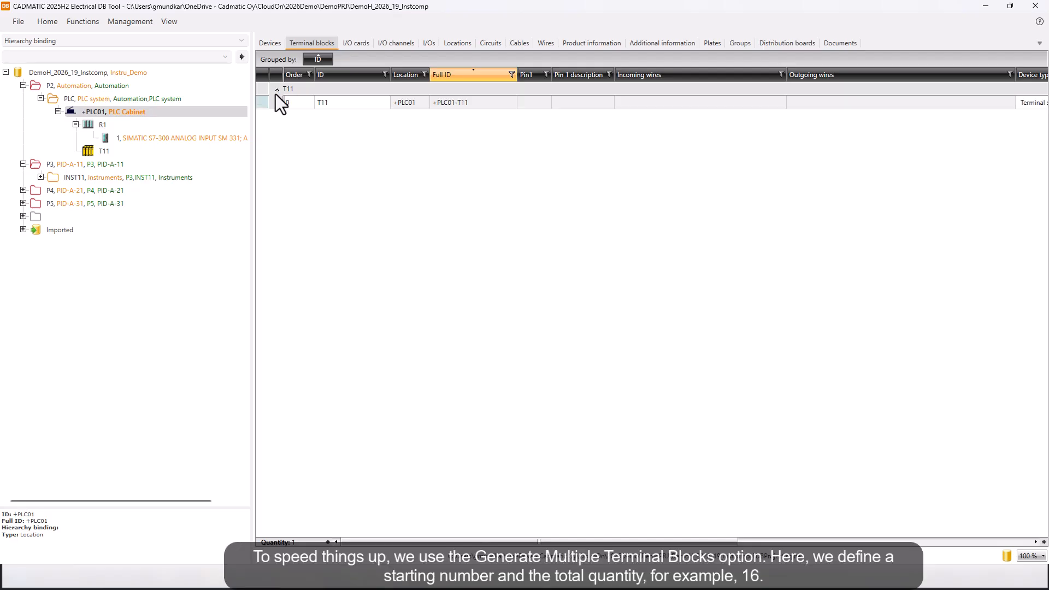
{"action": "left_click", "coordinate": [265, 105]}
{"action": "right_click", "coordinate": [265, 105]}
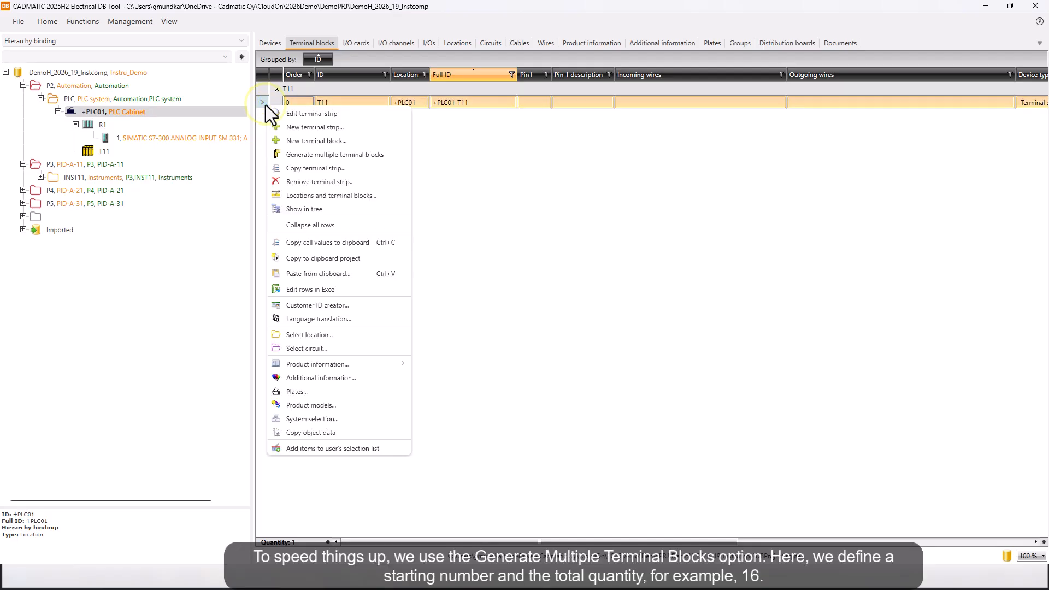
{"action": "left_click", "coordinate": [330, 156]}
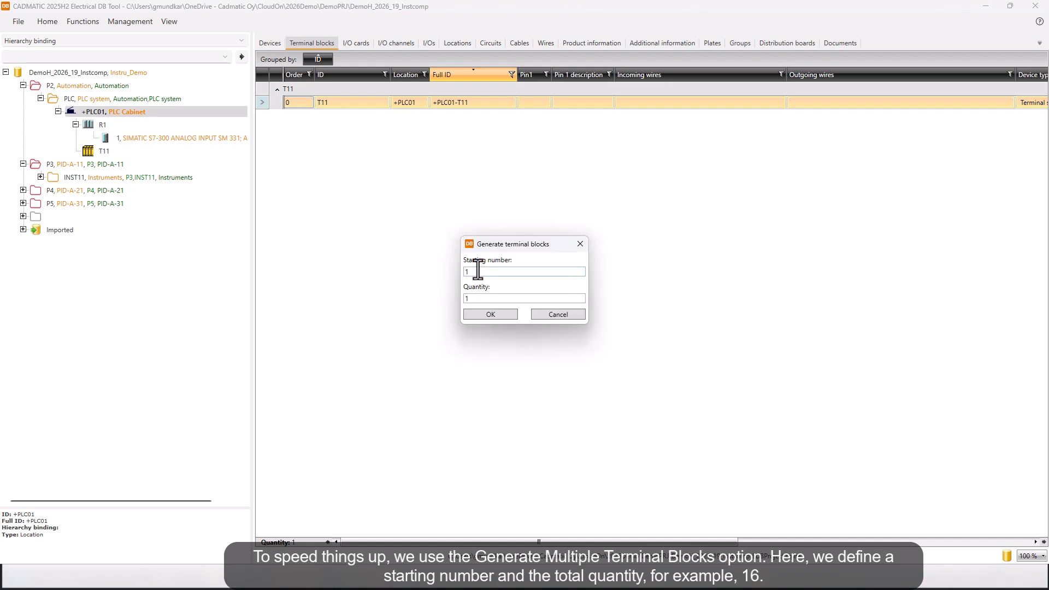
{"action": "double_click", "coordinate": [476, 298]}
{"action": "type", "text": "16"}
{"action": "left_click", "coordinate": [494, 311]}
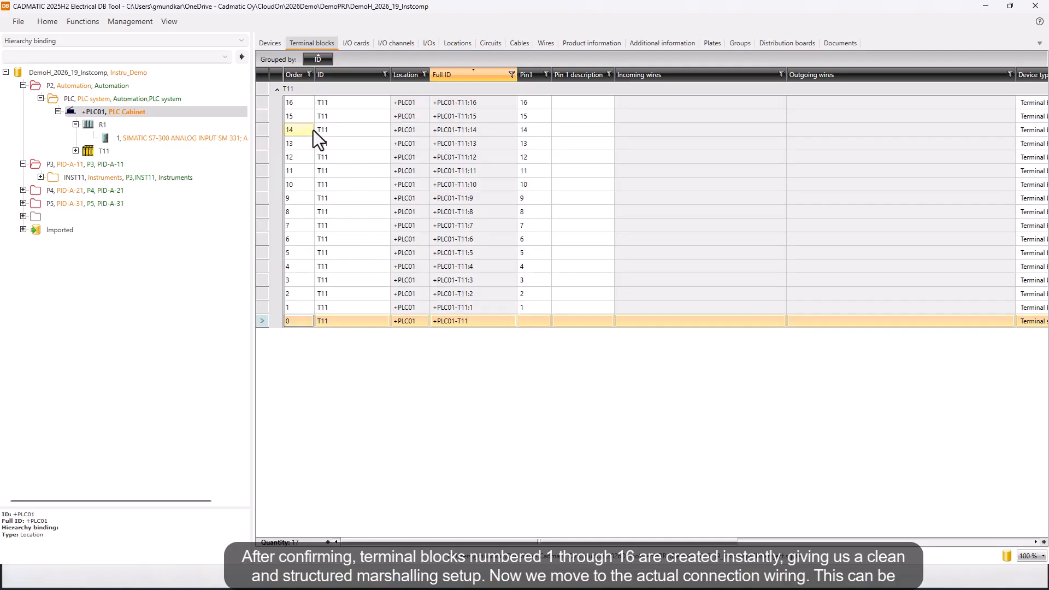
- Sort the T11 terminal blocks by ascending order number
{"action": "left_click", "coordinate": [299, 79]}
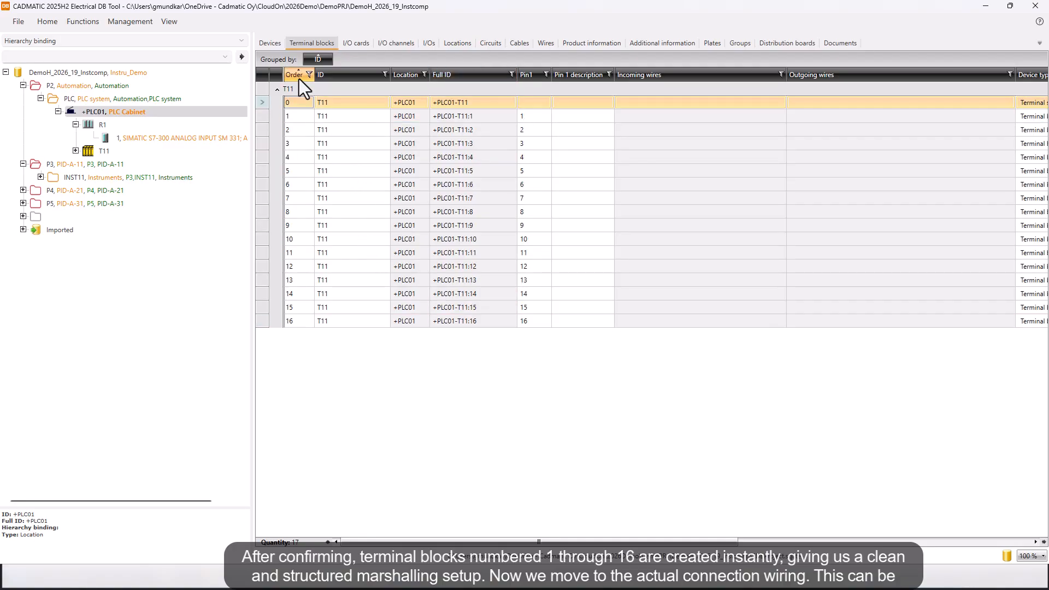
{"action": "left_click", "coordinate": [482, 117]}
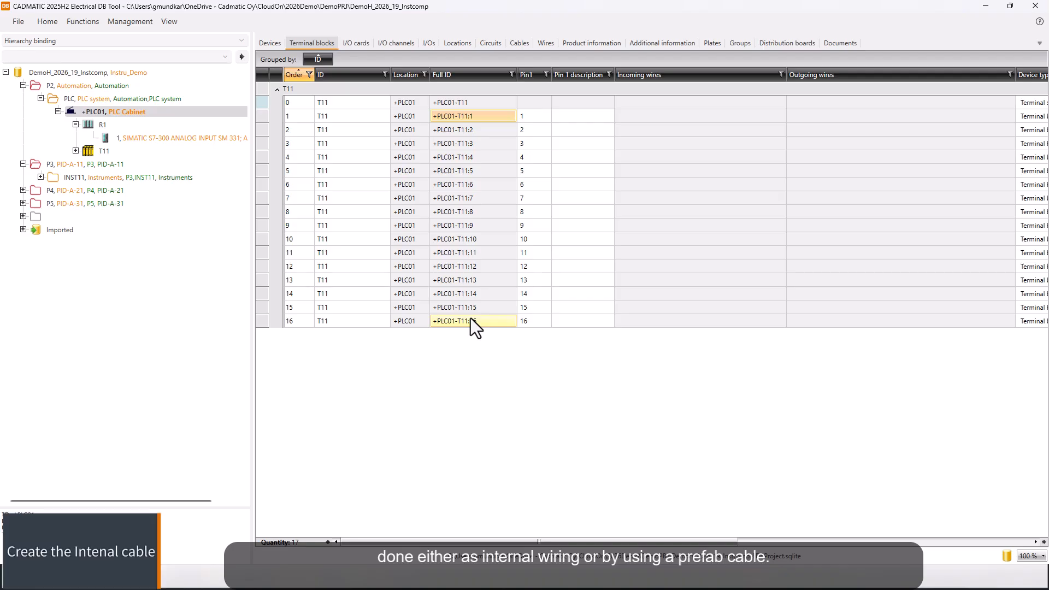
- Add the shared data cable type UNITRONIC LIYCY 16x0,5 to the project cable types
{"action": "left_click", "coordinate": [519, 44]}
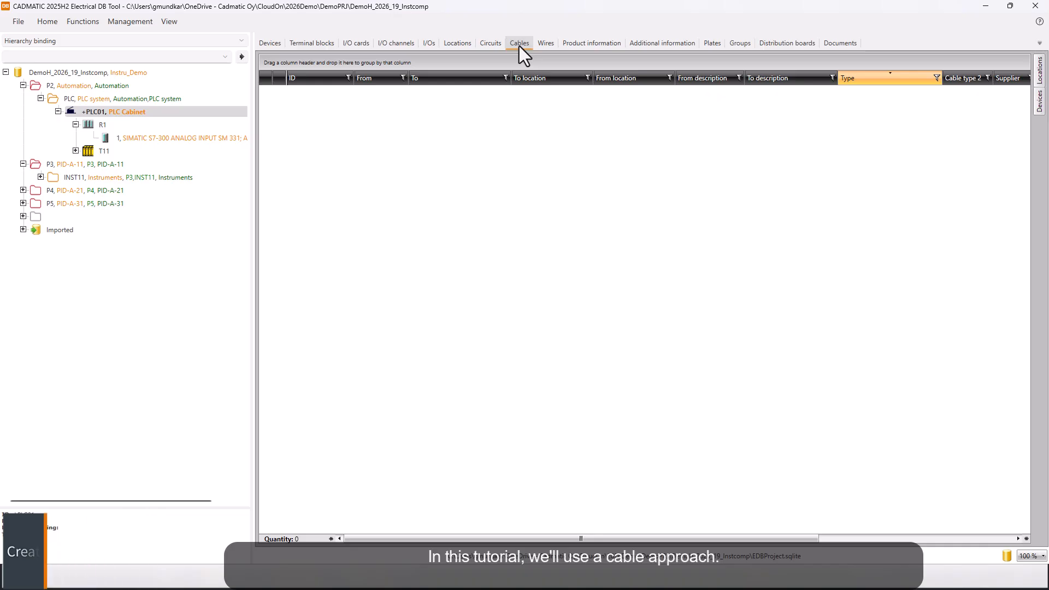
{"action": "left_click", "coordinate": [130, 21]}
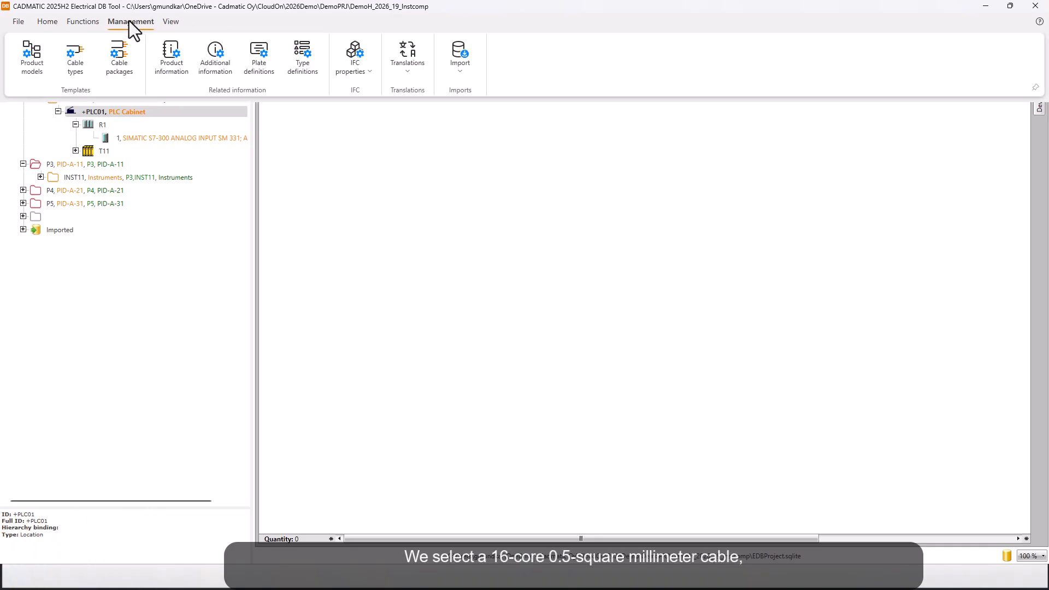
{"action": "left_click", "coordinate": [62, 58]}
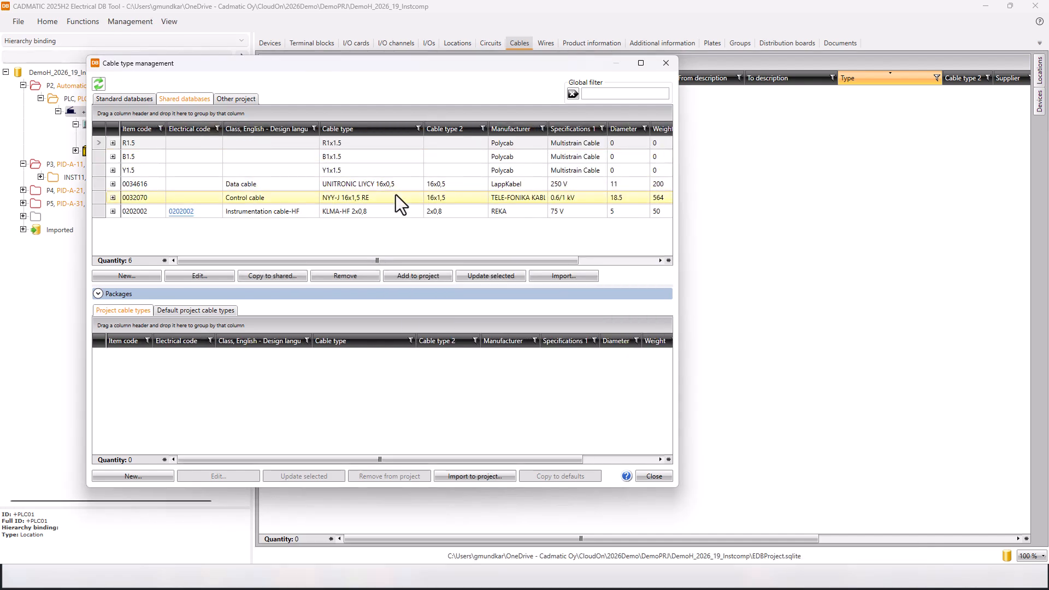
{"action": "left_click", "coordinate": [395, 184]}
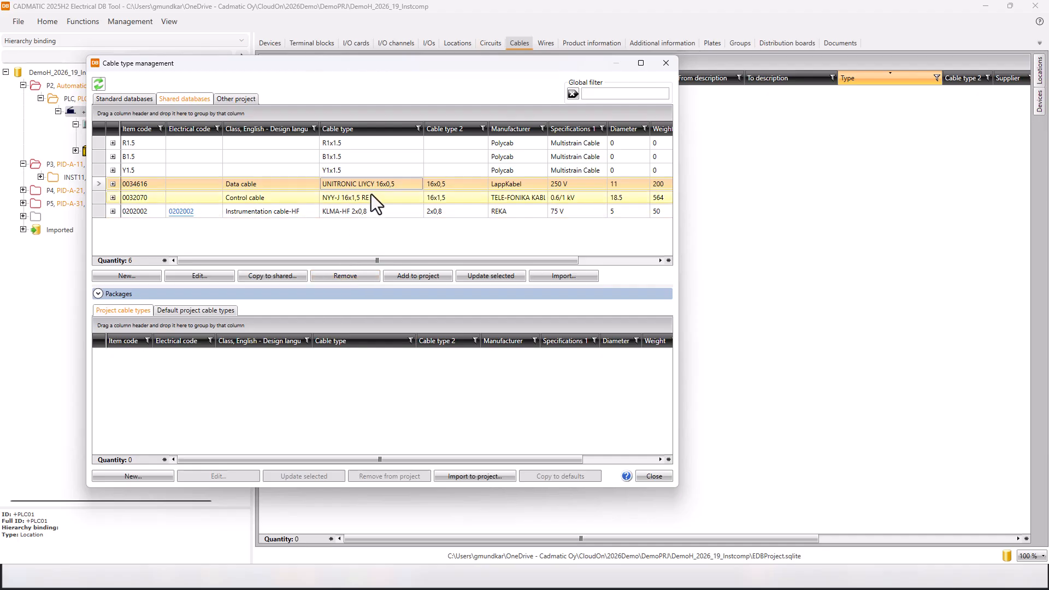
{"action": "double_click", "coordinate": [374, 186]}
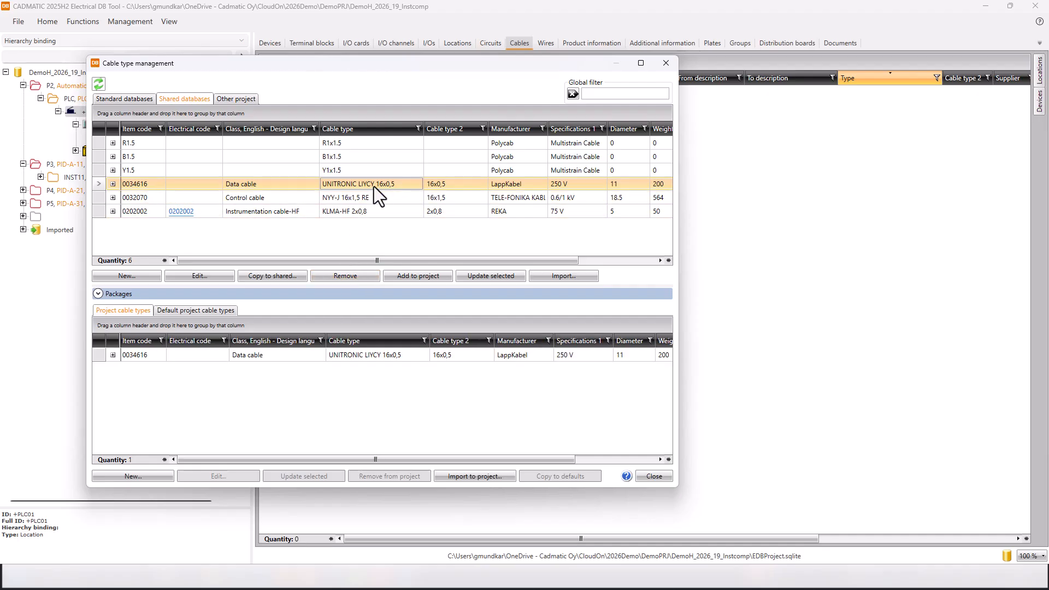
{"action": "left_click", "coordinate": [290, 358]}
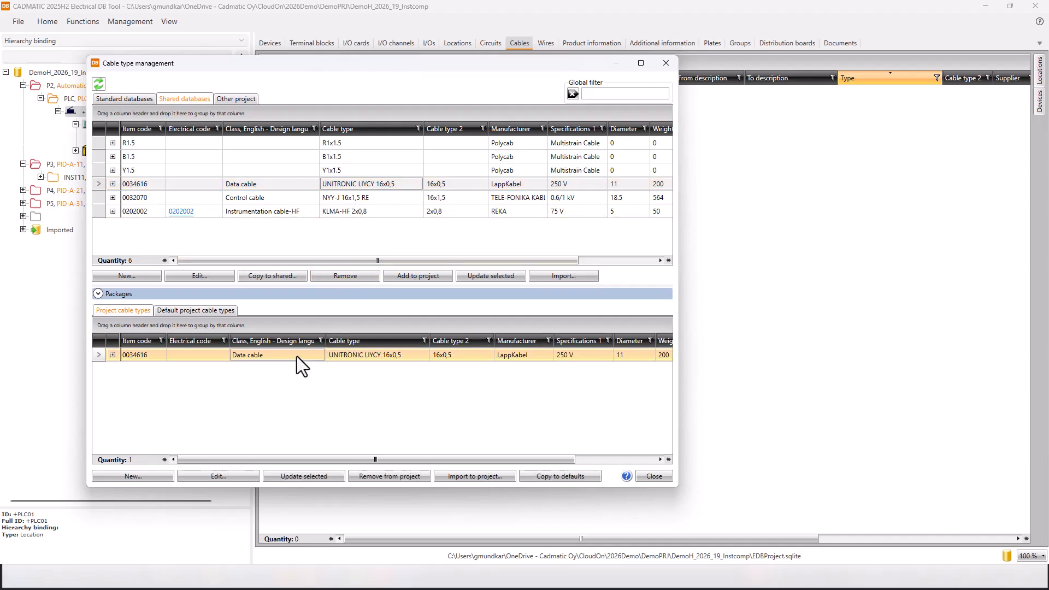
{"action": "left_click", "coordinate": [646, 480]}
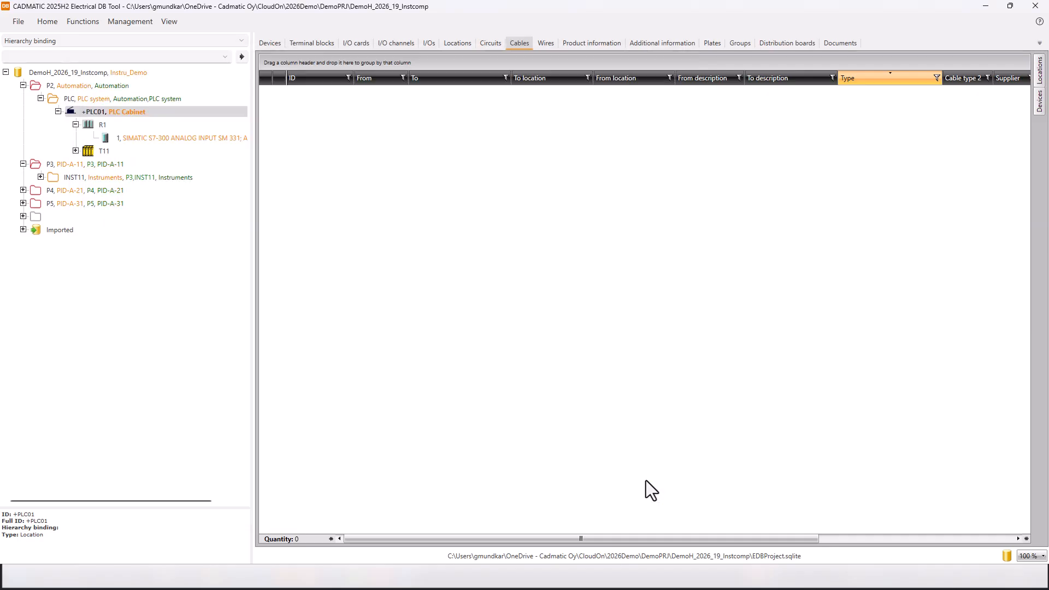
- Create a new cable with the ID W11 and the type UNITRONIC LIYCY 16x0,5 in the PLC01 cabinet
{"action": "right_click", "coordinate": [339, 153]}
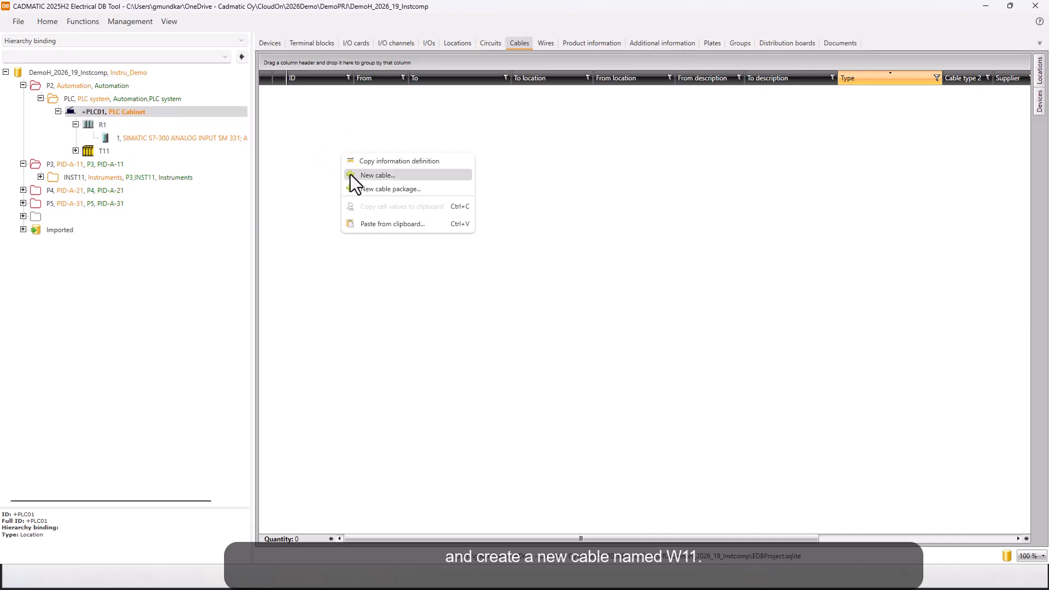
{"action": "left_click", "coordinate": [349, 175]}
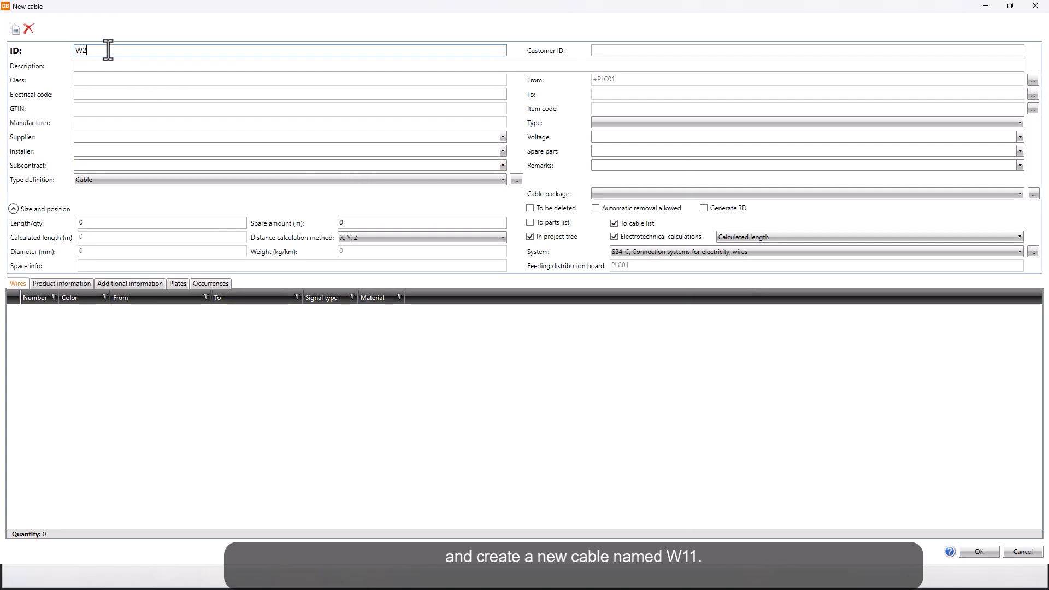
{"action": "key", "text": "BackSpace"}
{"action": "type", "text": "11"}
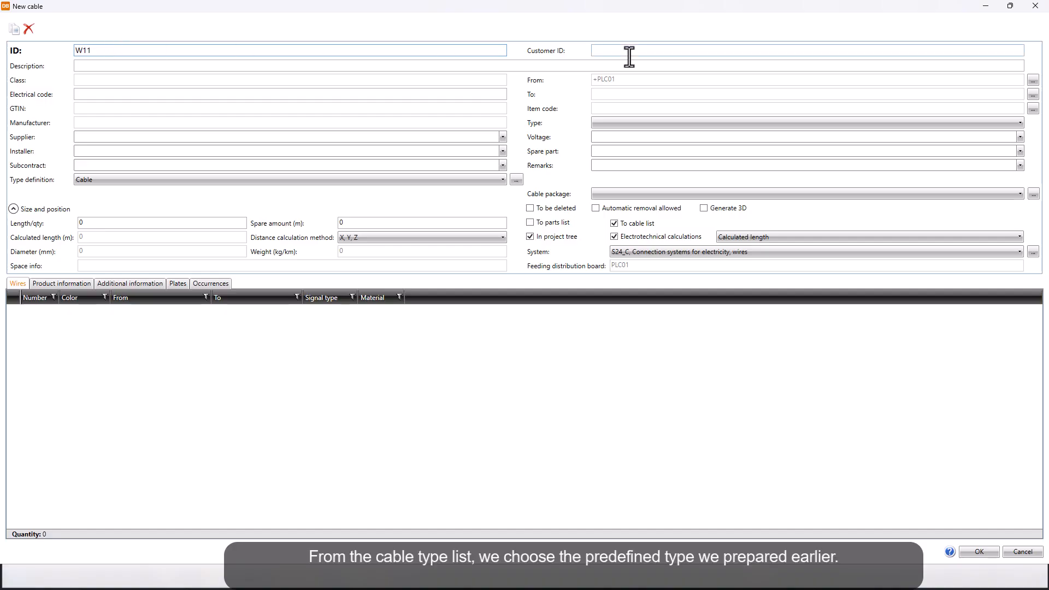
{"action": "left_click", "coordinate": [634, 121]}
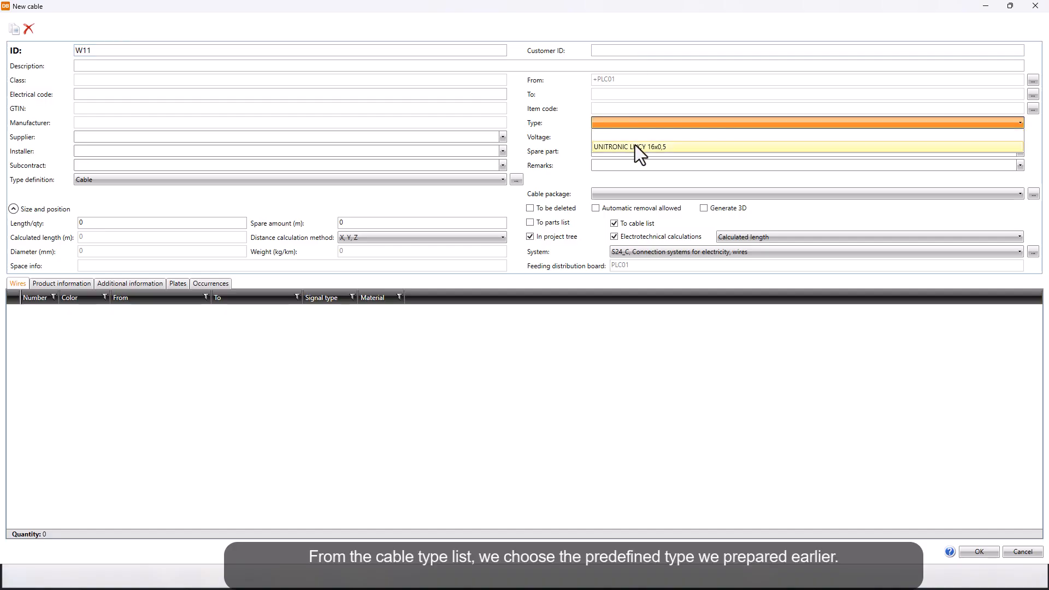
{"action": "left_click", "coordinate": [635, 147]}
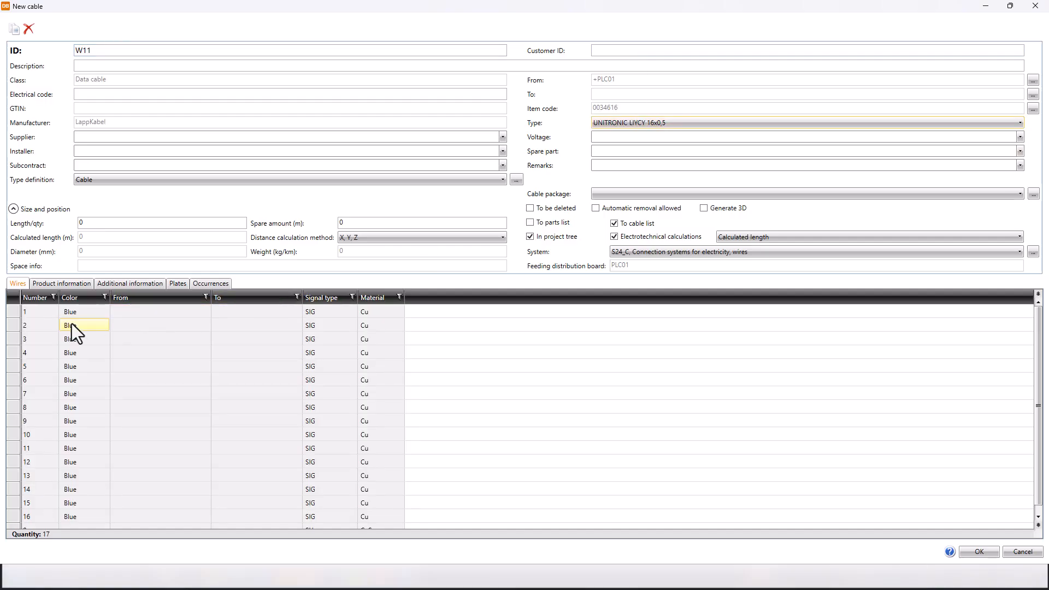
{"action": "scroll", "coordinate": [85, 456], "scroll_direction": "down", "scroll_amount": 1}
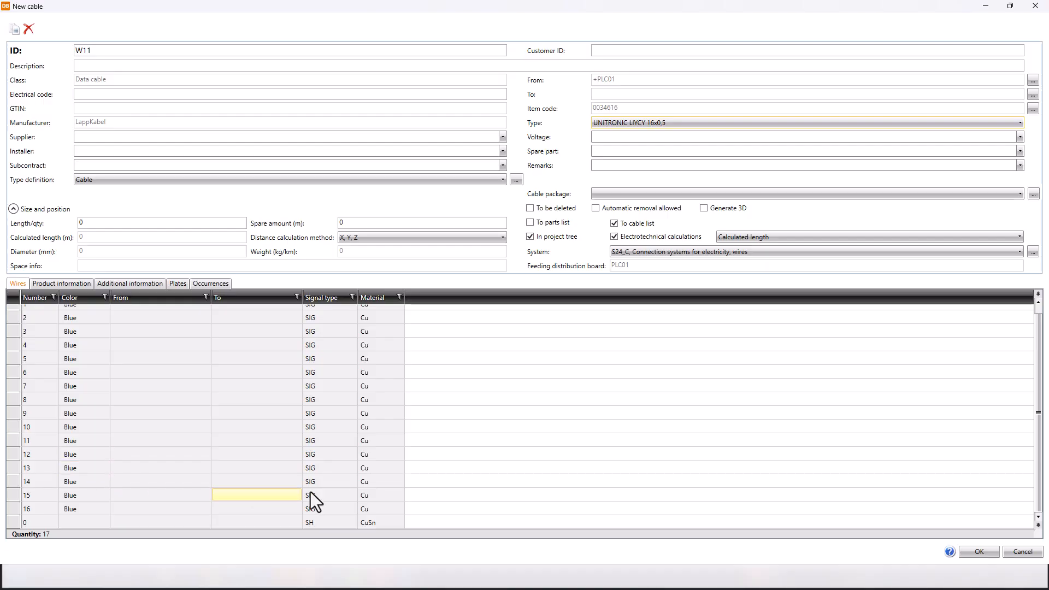
{"action": "left_click", "coordinate": [979, 551]}
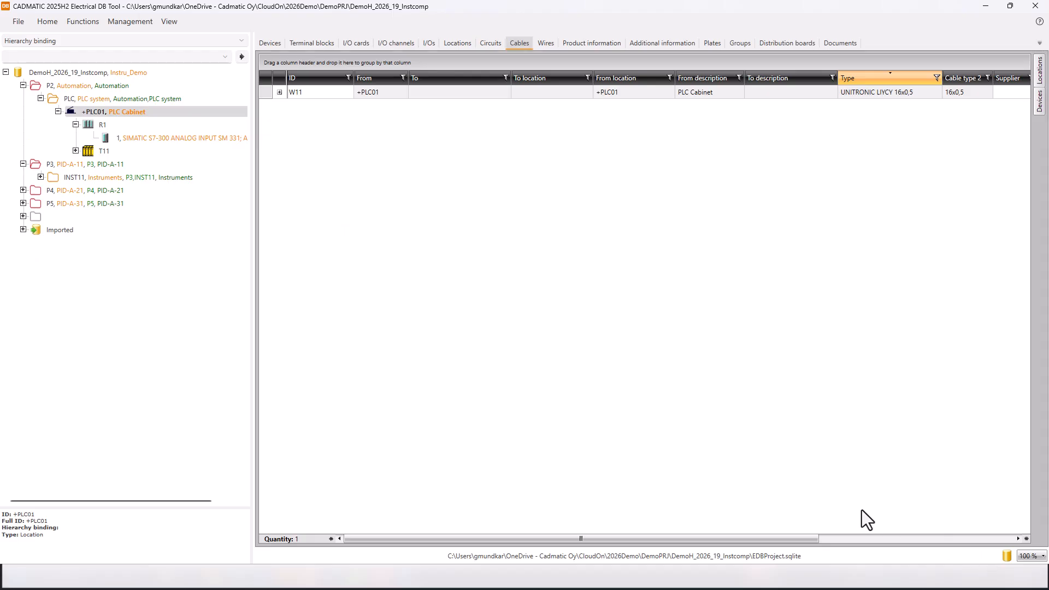
- Review the core numbers and colors of cable W11 in the cable list and its cores in the wire list
{"action": "left_click", "coordinate": [279, 91]}
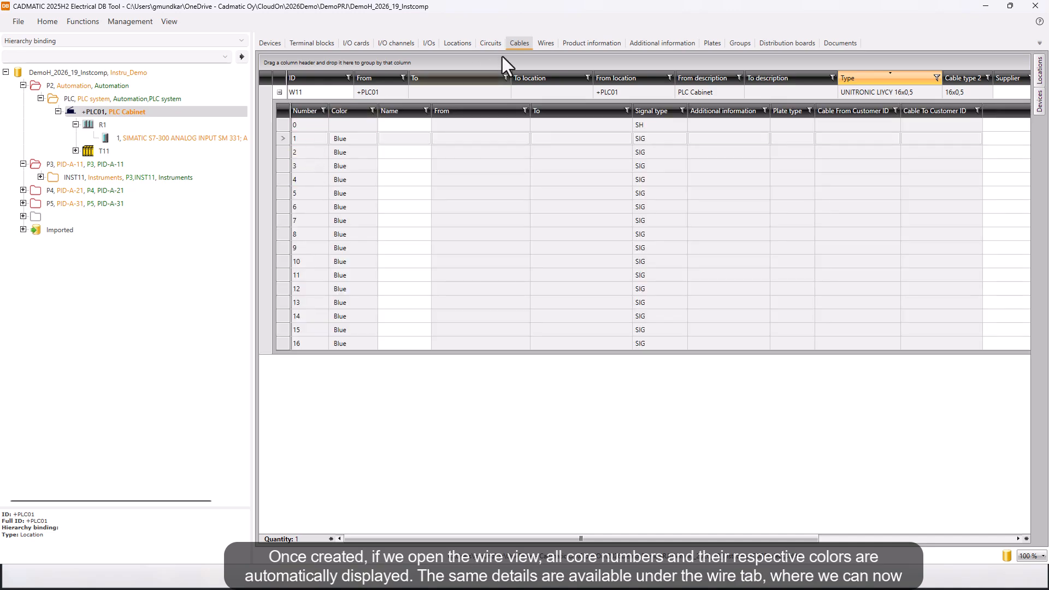
{"action": "left_click", "coordinate": [544, 43]}
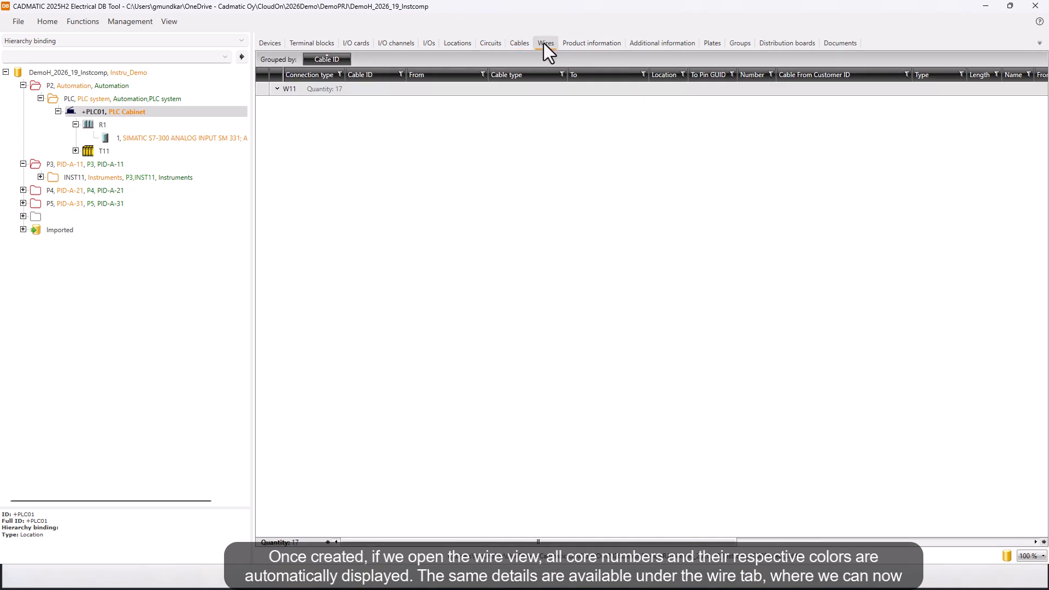
{"action": "left_click", "coordinate": [276, 90]}
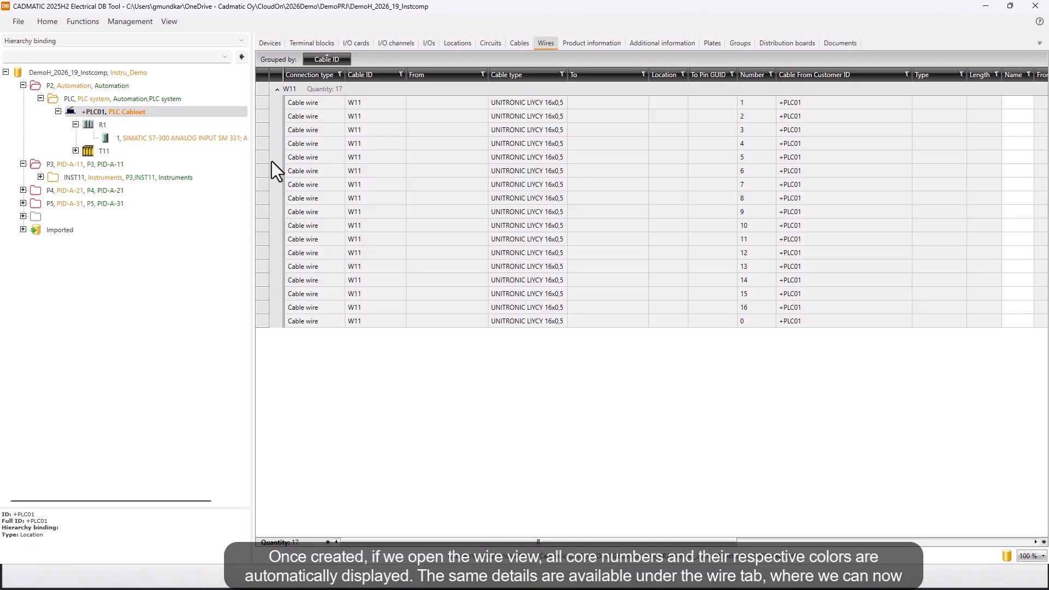
- Open the wiring connections for wires 1 to 16 of cable W11
{"action": "left_click", "coordinate": [265, 106]}
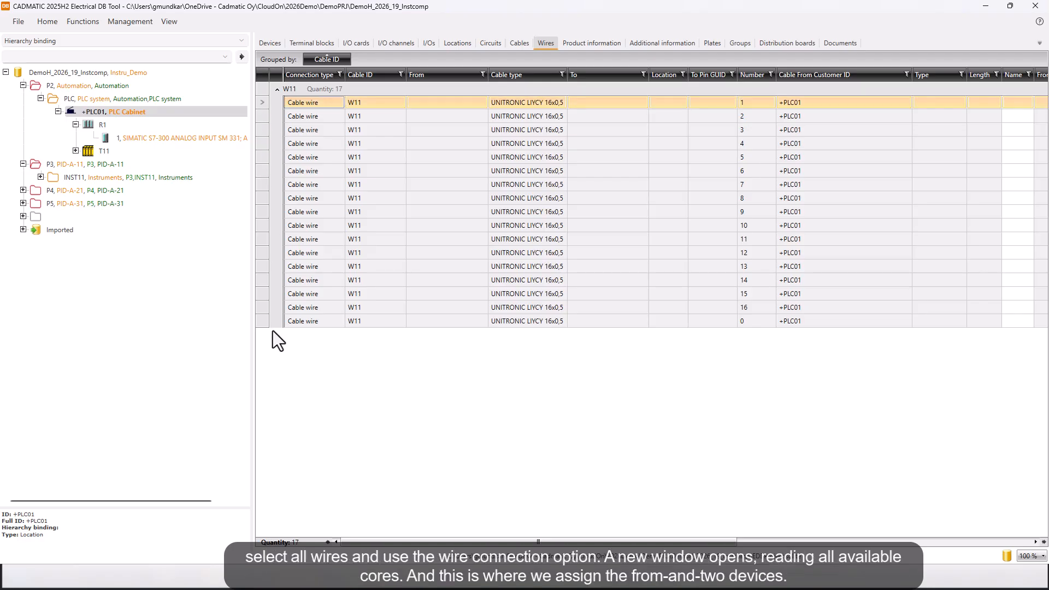
{"action": "left_click", "coordinate": [263, 307], "text": "shift"}
{"action": "right_click", "coordinate": [274, 156]}
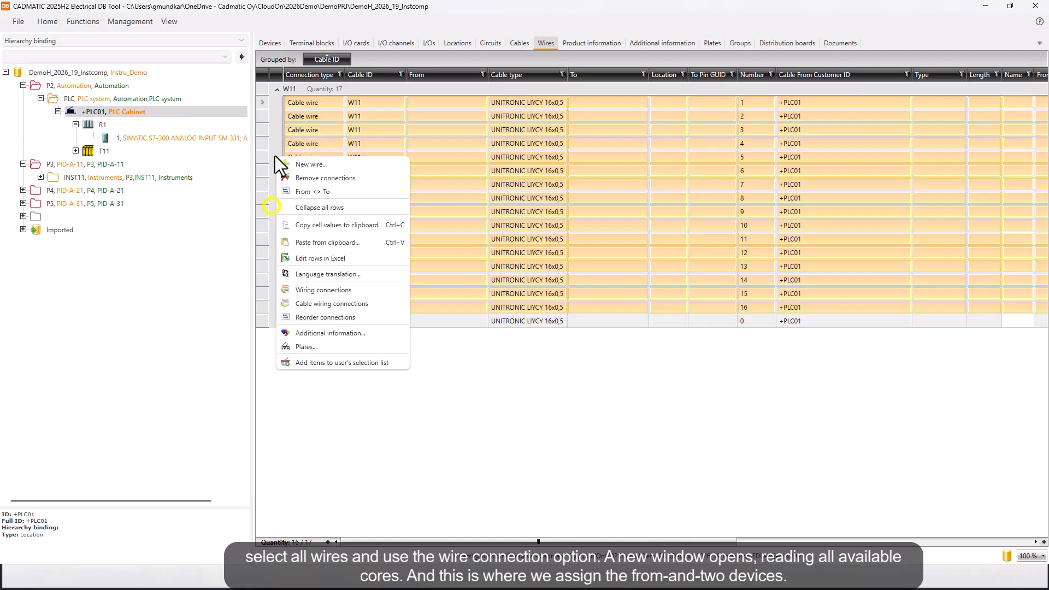
{"action": "left_click", "coordinate": [322, 294]}
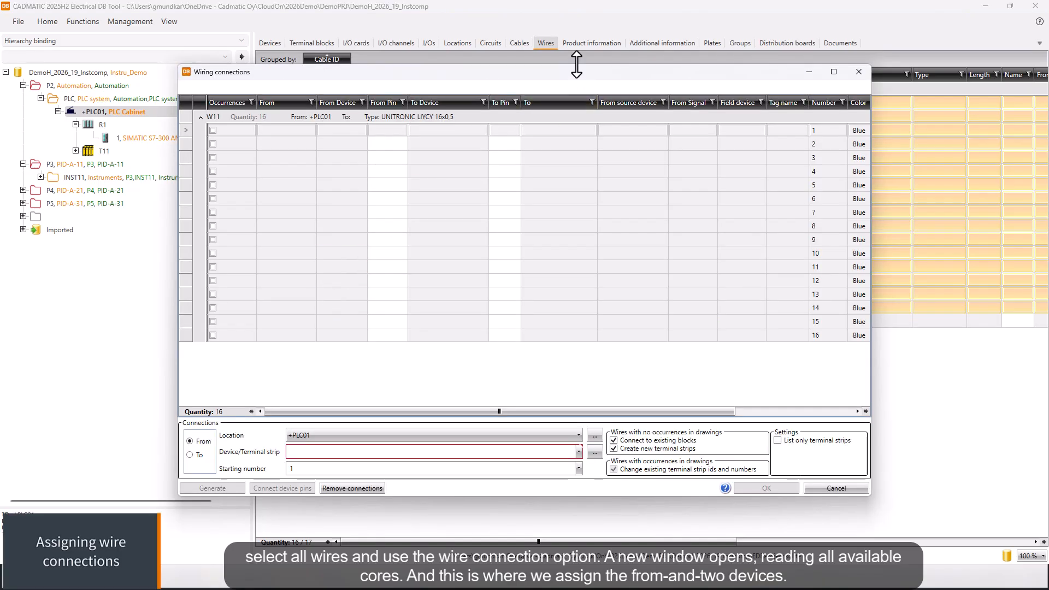
{"action": "left_click_drag", "start_coordinate": [579, 64], "coordinate": [578, 64]}
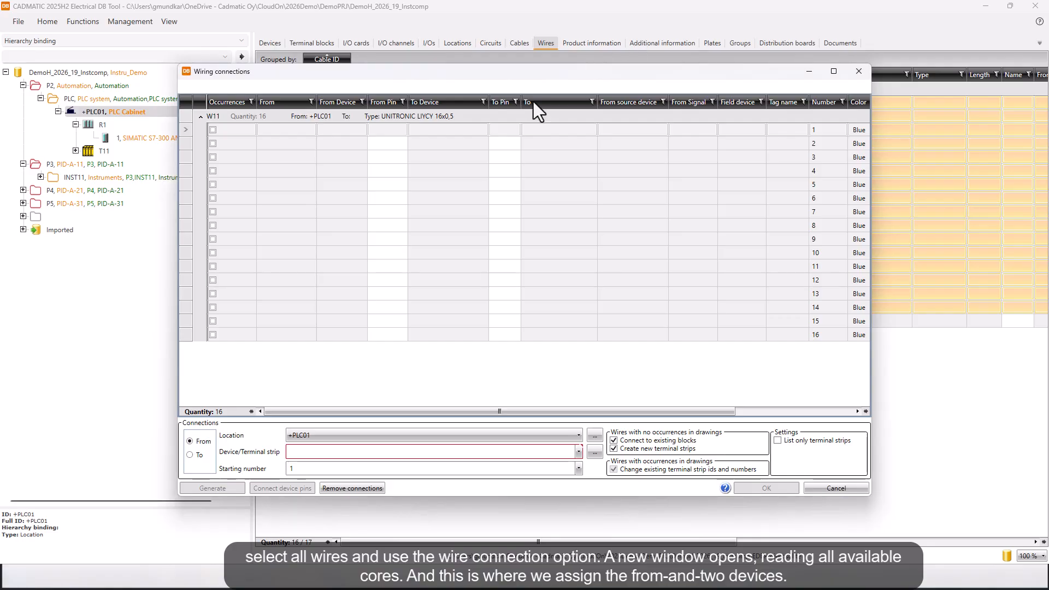
- Generate the From connection of wire 1 to device R1-1 in PLC01 with starting number 1
{"action": "left_click", "coordinate": [188, 131]}
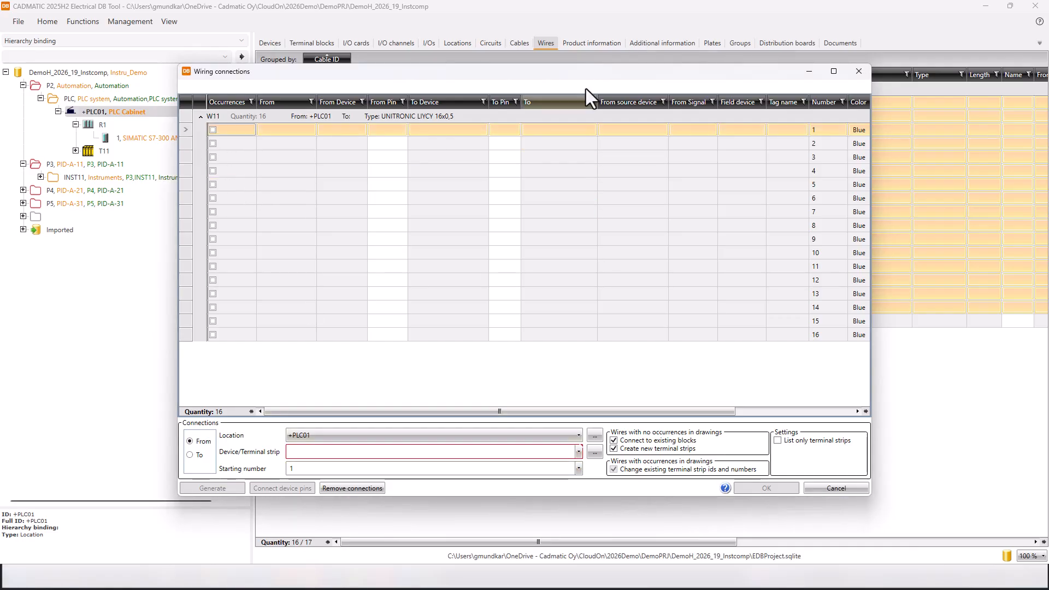
{"action": "left_click_drag", "start_coordinate": [584, 70], "coordinate": [594, 70]}
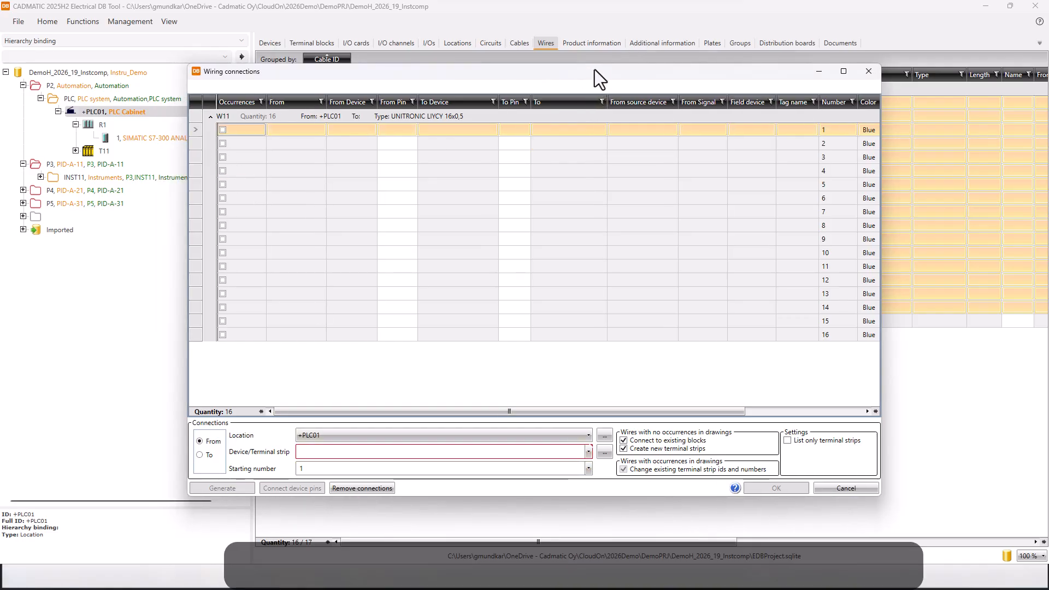
{"action": "left_click", "coordinate": [584, 449]}
{"action": "left_click", "coordinate": [587, 451]}
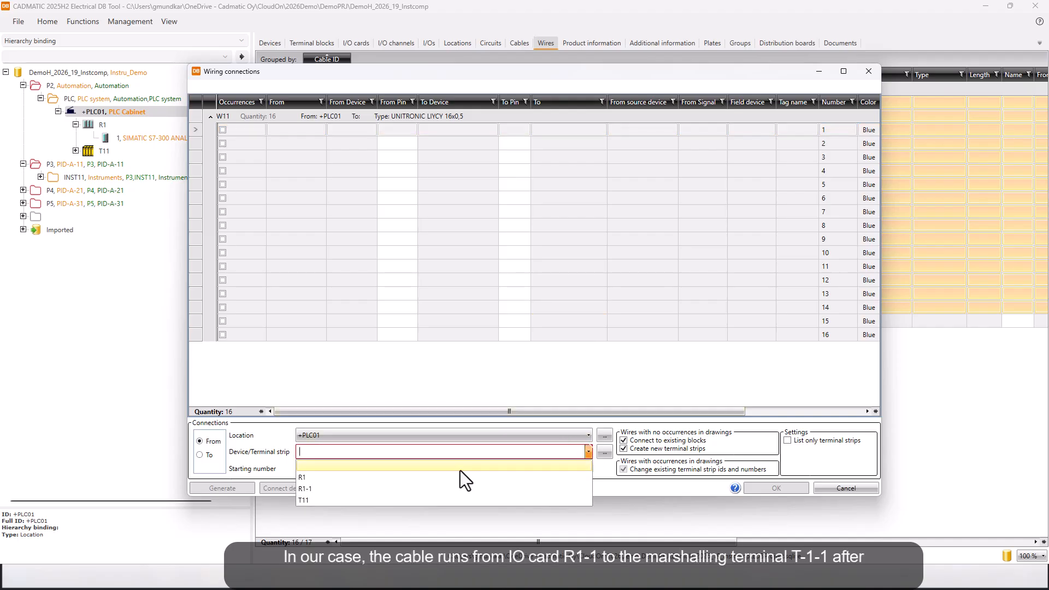
{"action": "left_click", "coordinate": [405, 490]}
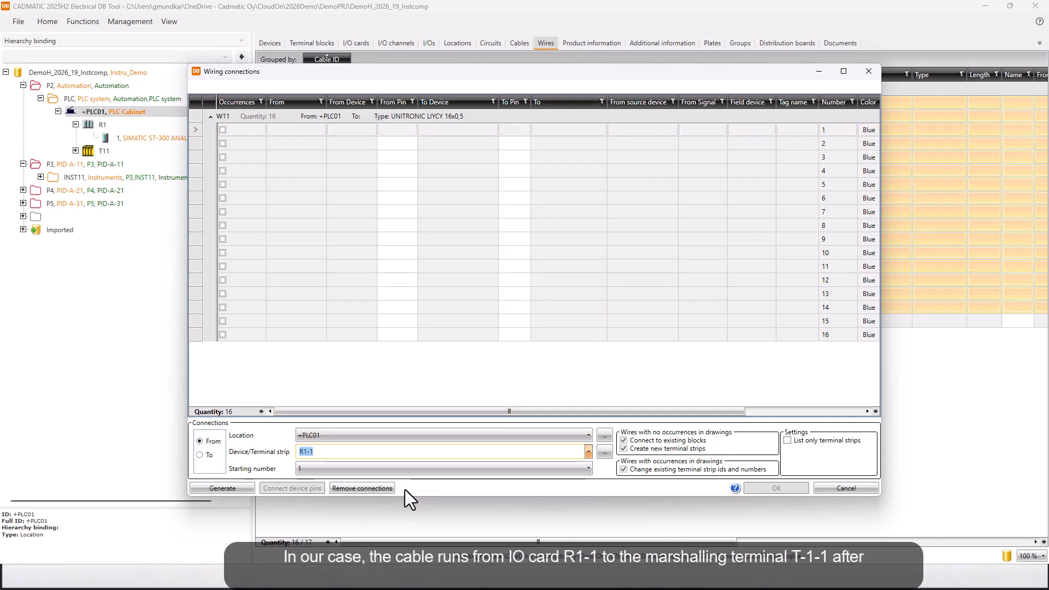
{"action": "left_click", "coordinate": [236, 490]}
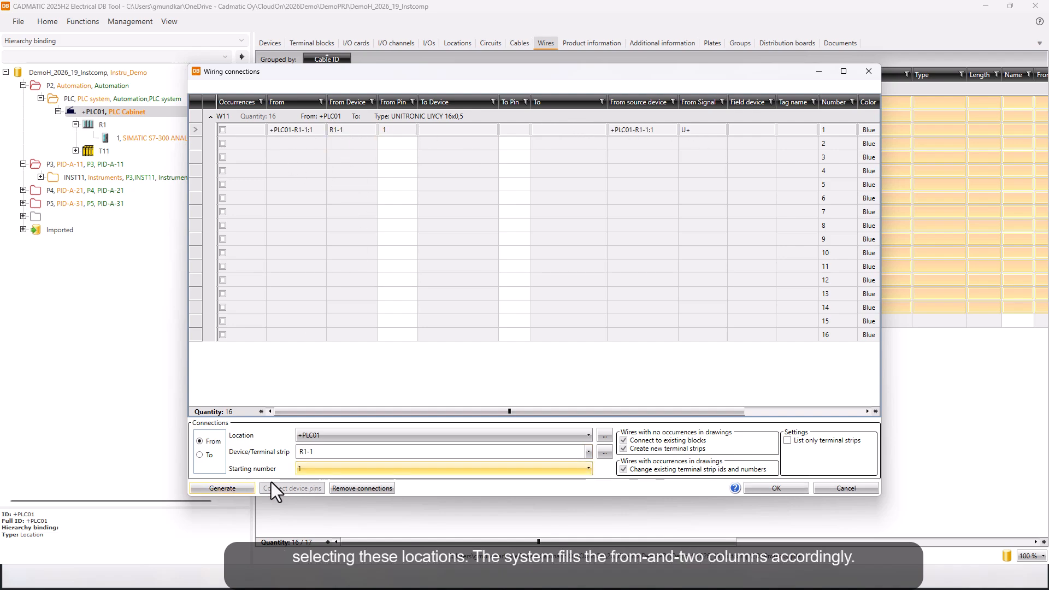
- Generate the To connection of wire 1 to terminal strip T11 with starting number 1
{"action": "left_click", "coordinate": [207, 454]}
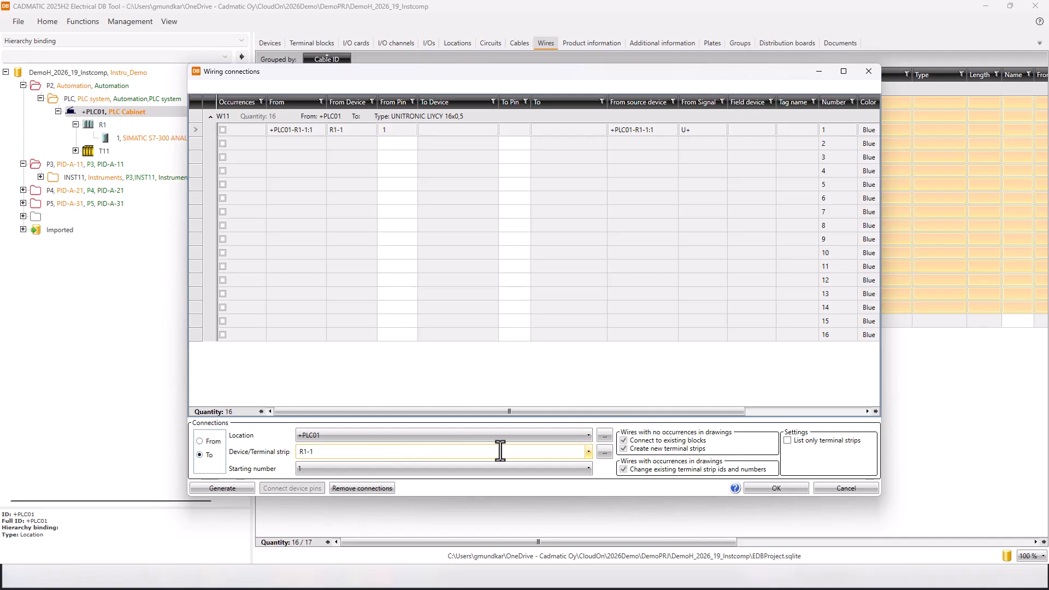
{"action": "left_click", "coordinate": [587, 452]}
{"action": "left_click", "coordinate": [380, 500]}
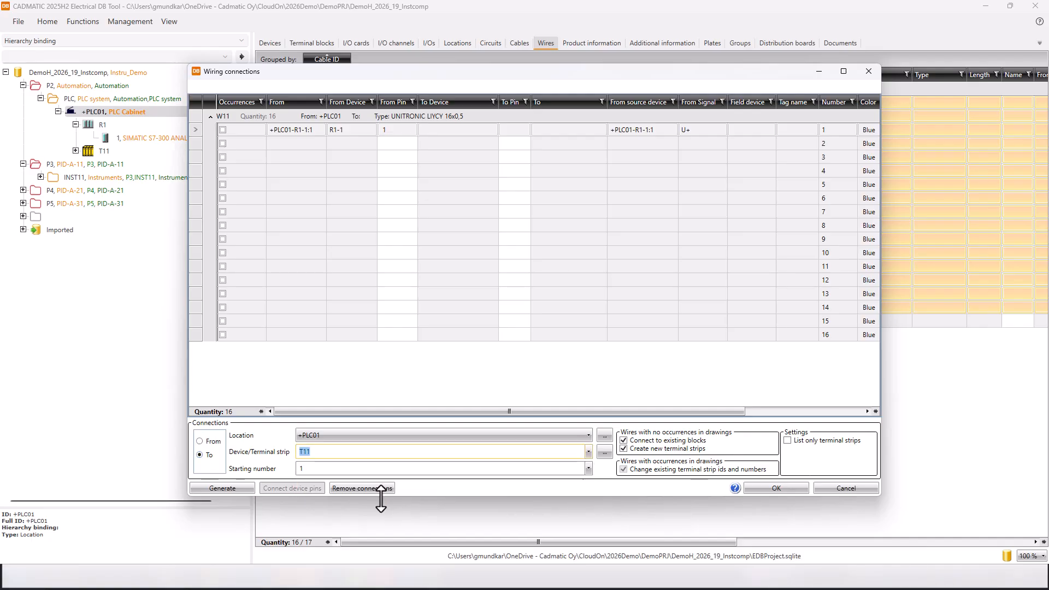
{"action": "left_click", "coordinate": [240, 491]}
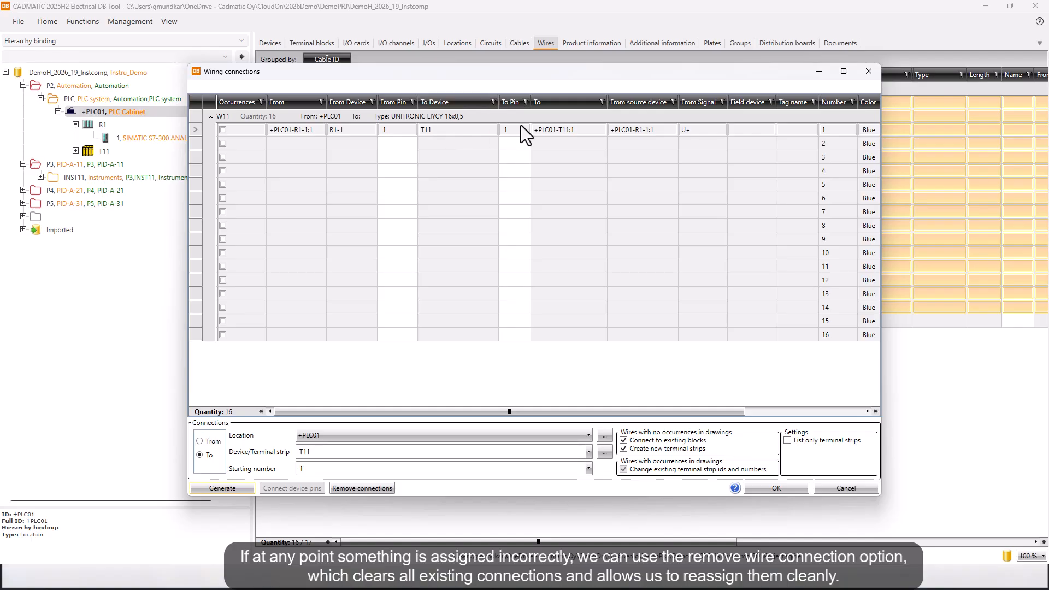
- Remove the connections assigned to wire 1 of cable W11
{"action": "left_click", "coordinate": [192, 128]}
{"action": "right_click", "coordinate": [193, 129]}
{"action": "left_click", "coordinate": [208, 140]}
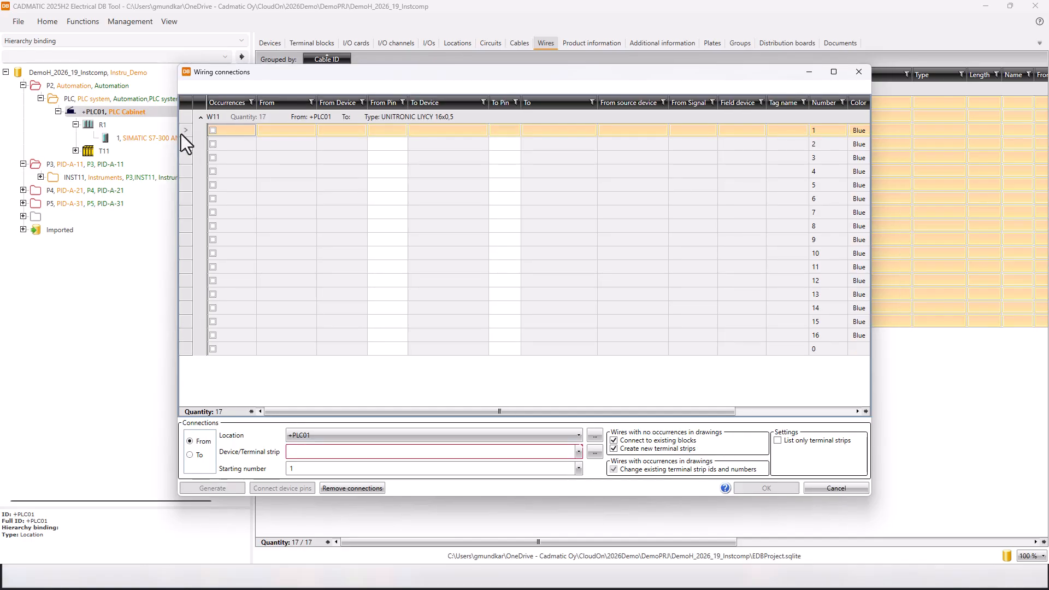
- Generate the From connections of wires 1 to 16 of cable W11 to device R1-1 with starting number 1
{"action": "left_click", "coordinate": [187, 336], "text": "shift"}
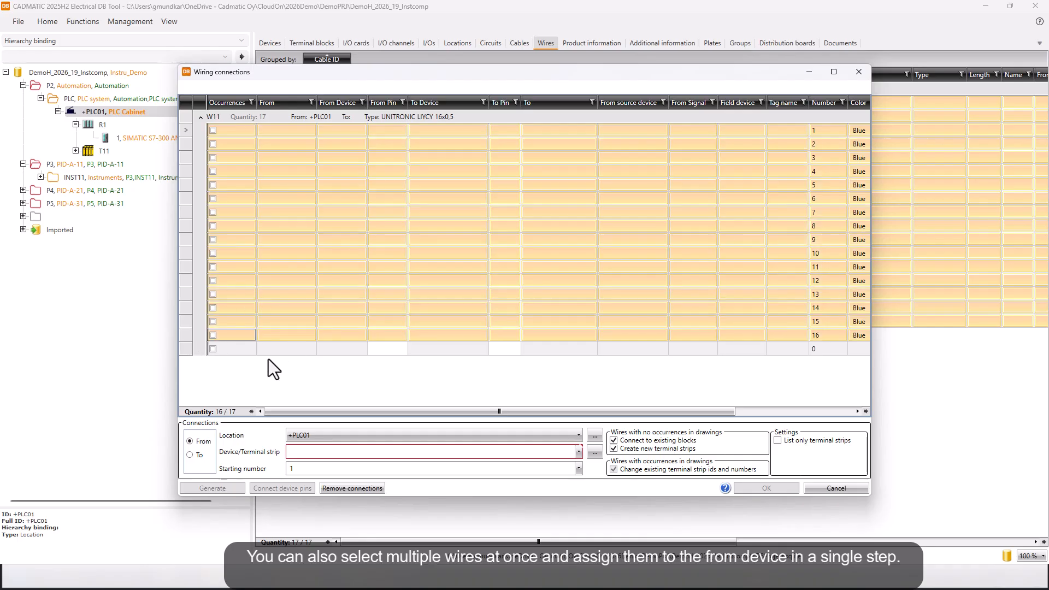
{"action": "left_click", "coordinate": [580, 453]}
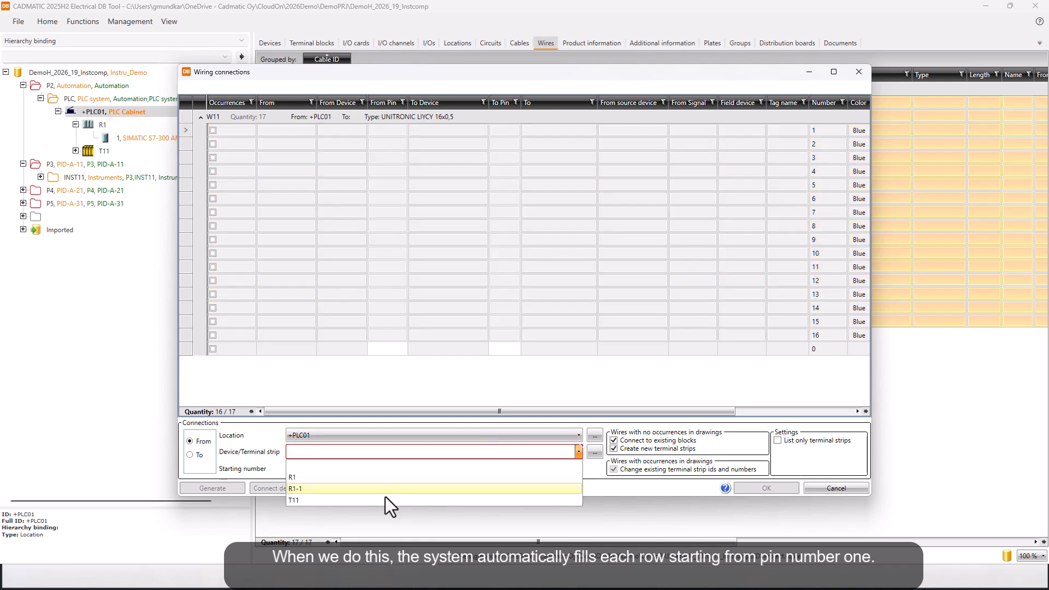
{"action": "left_click", "coordinate": [381, 488]}
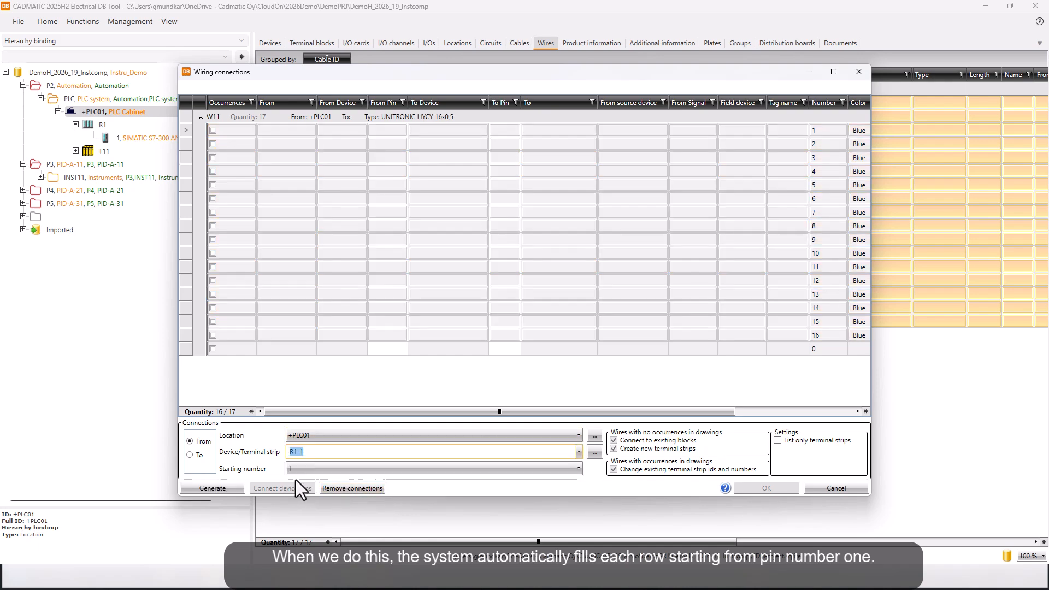
{"action": "left_click", "coordinate": [309, 470]}
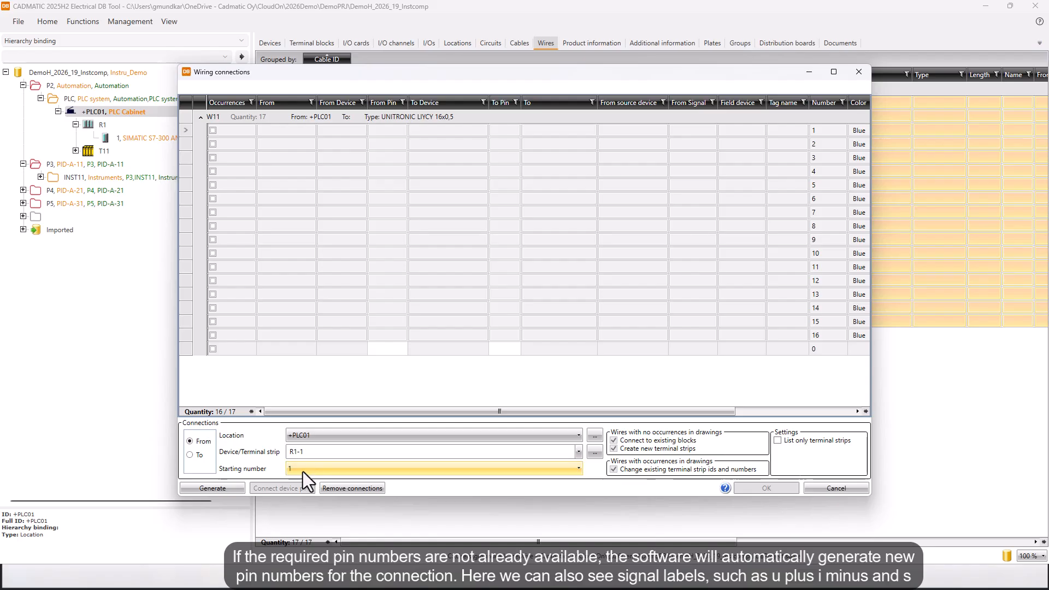
{"action": "left_click", "coordinate": [224, 490]}
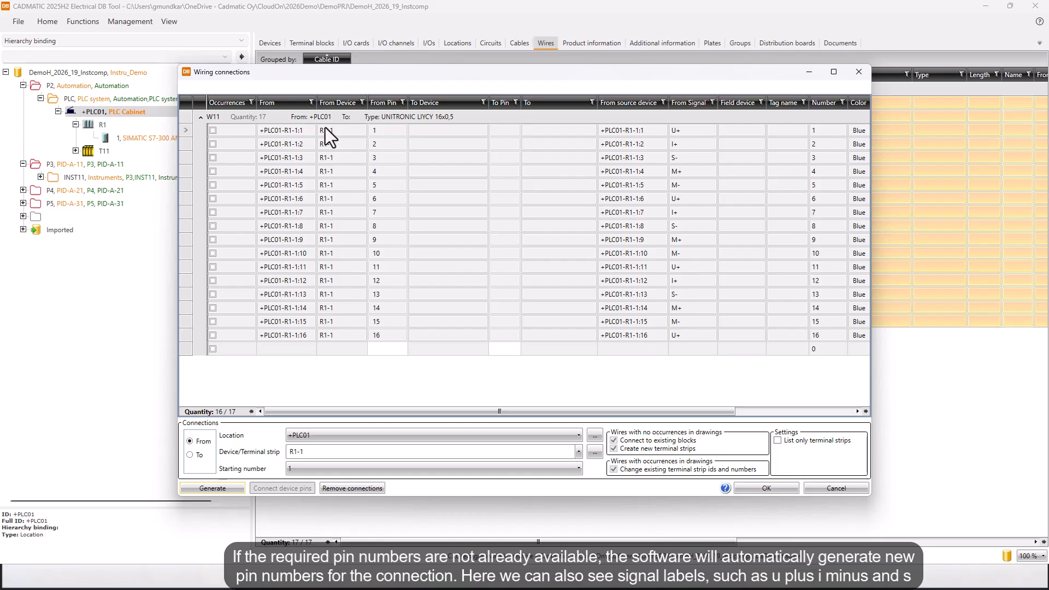
{"action": "left_click", "coordinate": [683, 138]}
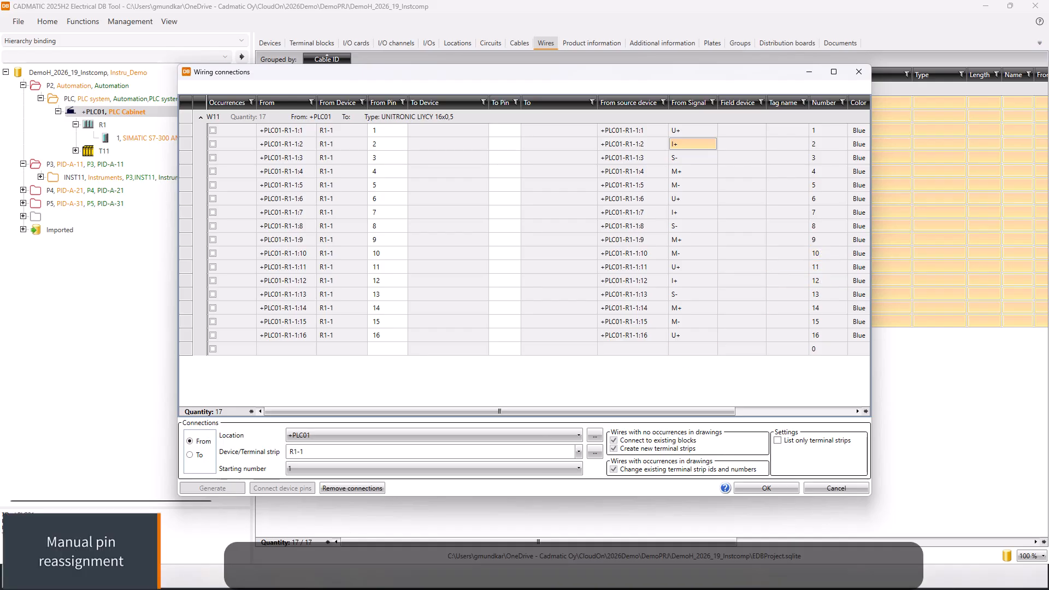
- Switch to Excel and create a blank workbook
{"action": "left_click", "coordinate": [109, 579]}
{"action": "type", "text": "exc"}
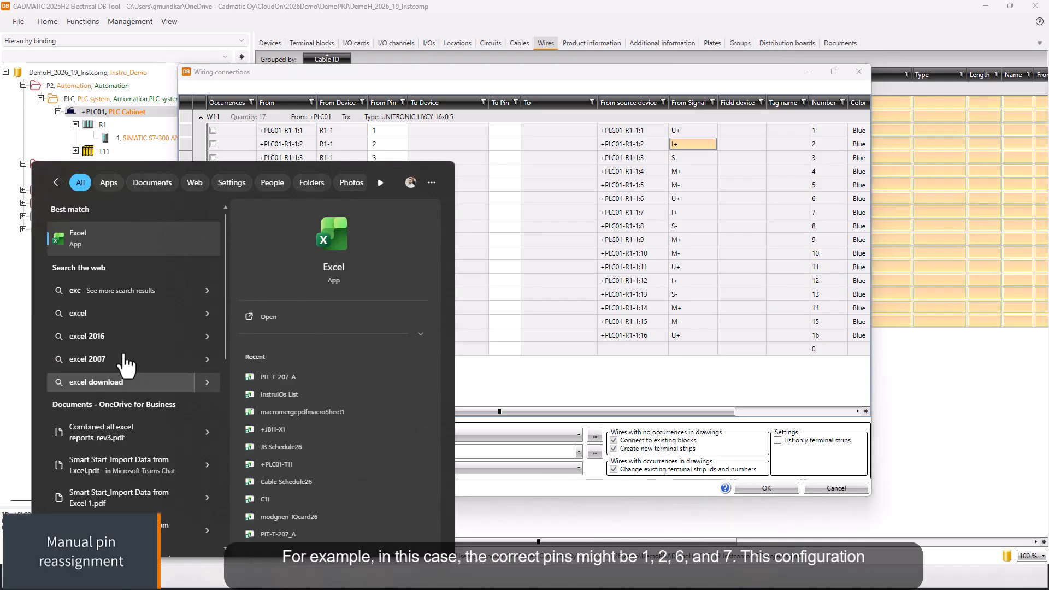
{"action": "left_click", "coordinate": [127, 238]}
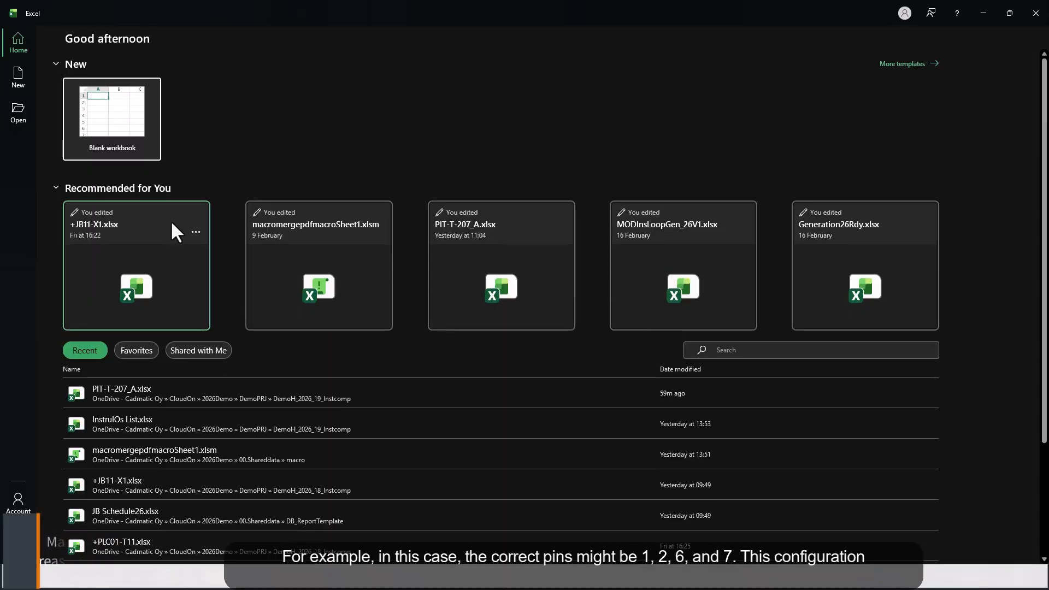
{"action": "left_click", "coordinate": [128, 139]}
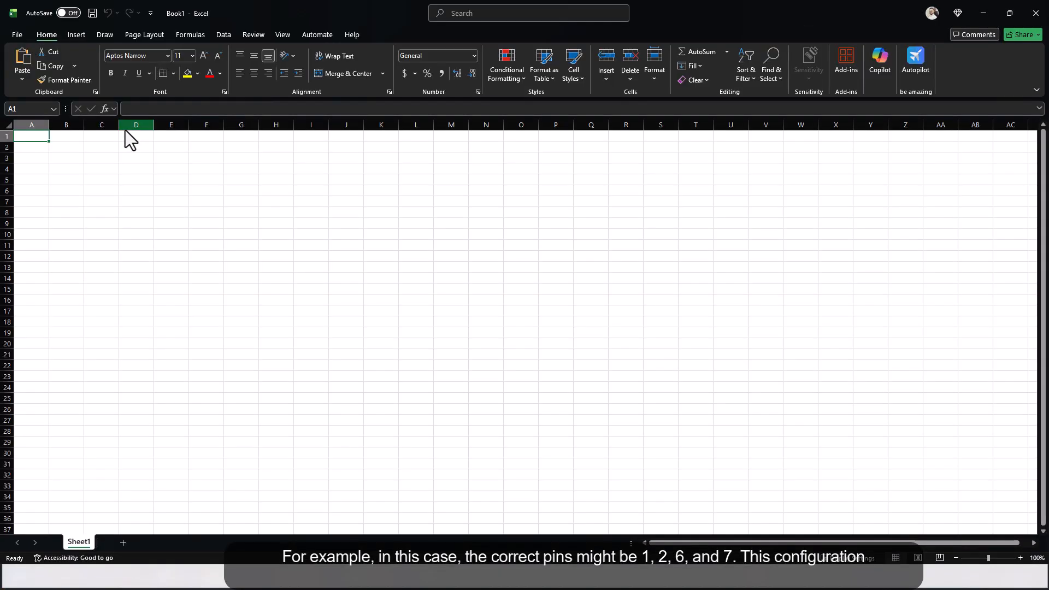
- Enter pin pairs 1 and 2, 6 and 7, 11 and 12 from cell F5 and extend the series down to row 13
{"action": "left_click", "coordinate": [197, 181]}
{"action": "type", "text": "1"}
{"action": "left_click", "coordinate": [241, 180]}
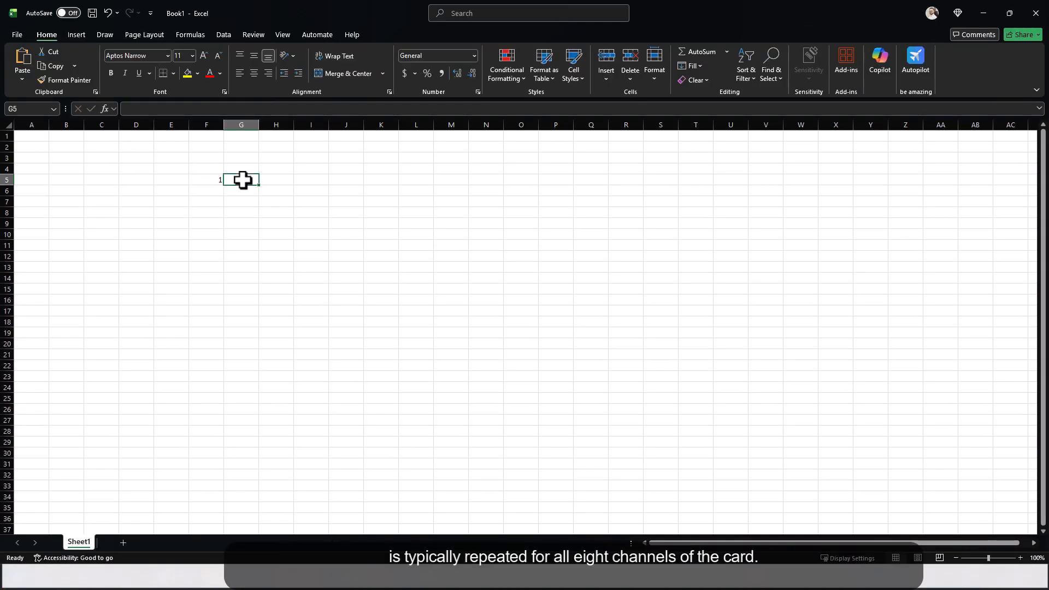
{"action": "type", "text": "2"}
{"action": "left_click", "coordinate": [213, 188]}
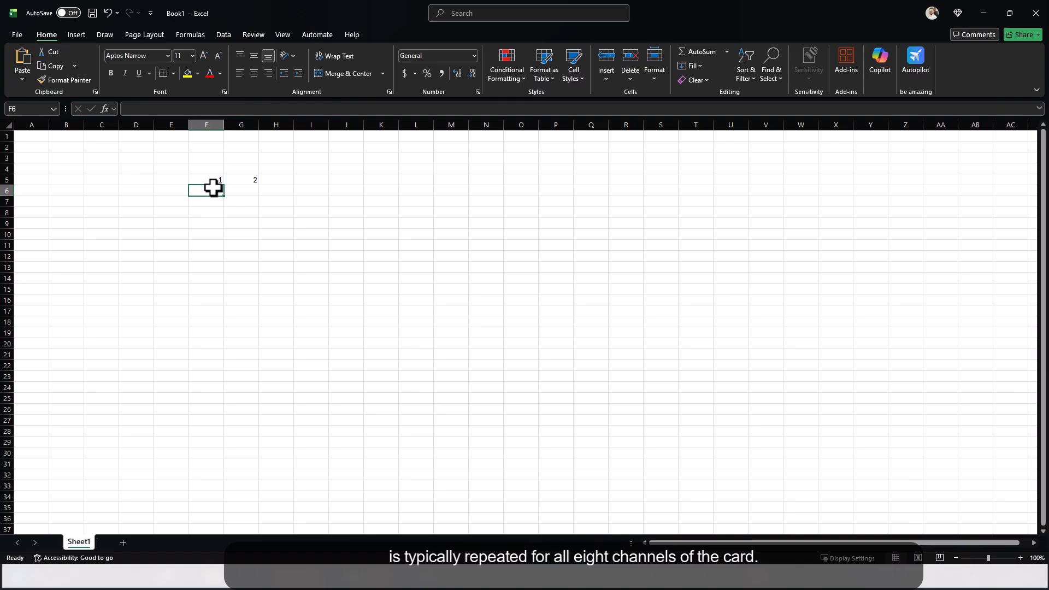
{"action": "type", "text": "6"}
{"action": "left_click", "coordinate": [241, 189]}
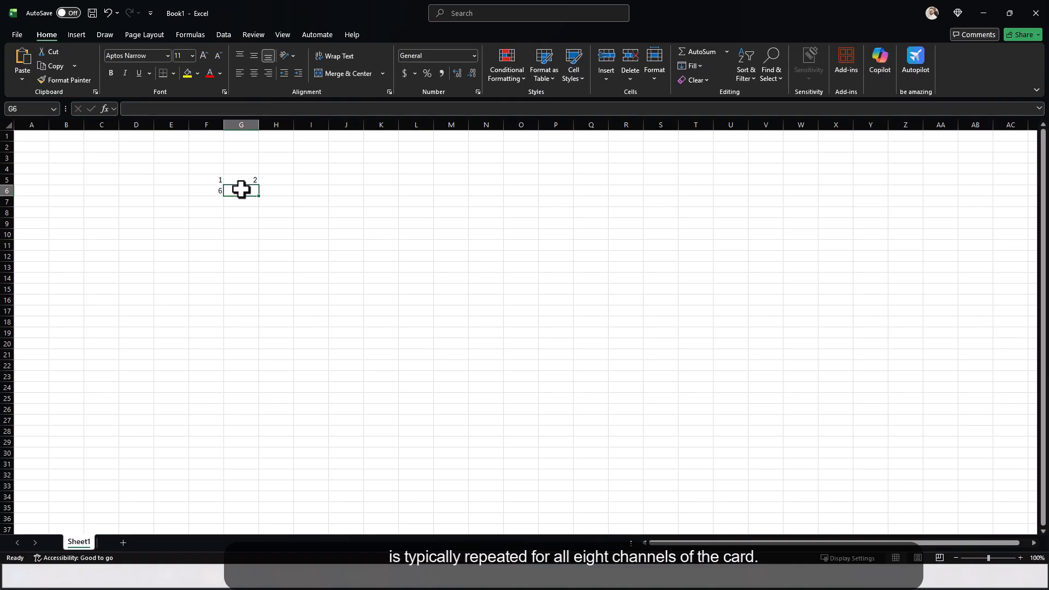
{"action": "type", "text": "7"}
{"action": "left_click", "coordinate": [210, 200]}
{"action": "type", "text": "11"}
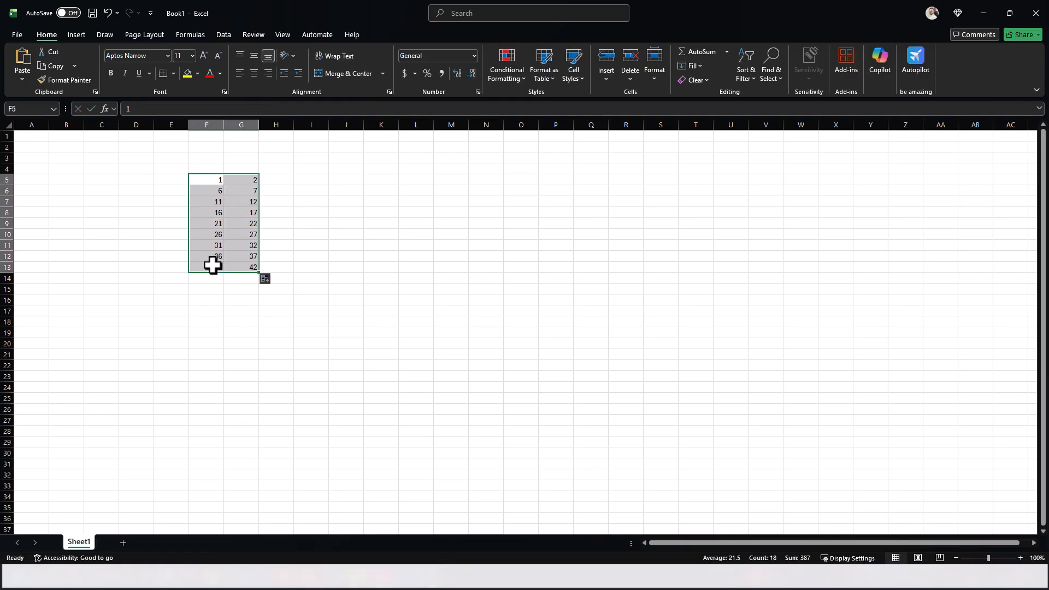
- Clear the surplus pin pair in F13:G13, leaving one pair per channel for eight channels
{"action": "left_click_drag", "start_coordinate": [213, 265], "coordinate": [245, 267]}
{"action": "key", "text": "Delete"}
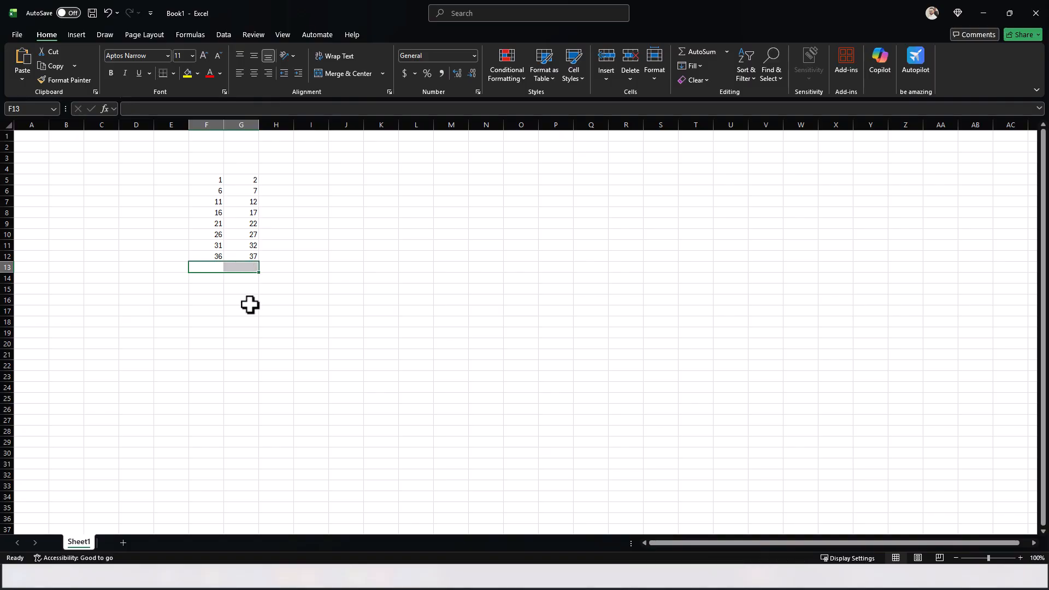
{"action": "left_click", "coordinate": [243, 341]}
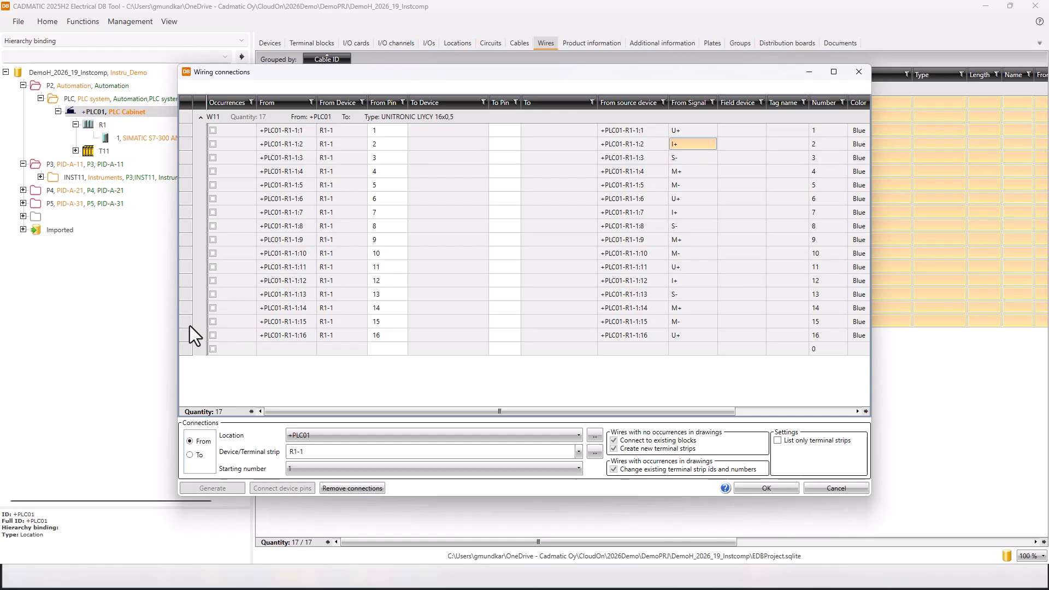
- Switch back to CADMATIC Electrical DB Tool and regenerate the From connections of wires 15 and 16 on R1-1 with starting number 36
{"action": "left_click", "coordinate": [188, 322]}
{"action": "left_click", "coordinate": [186, 335], "text": "shift"}
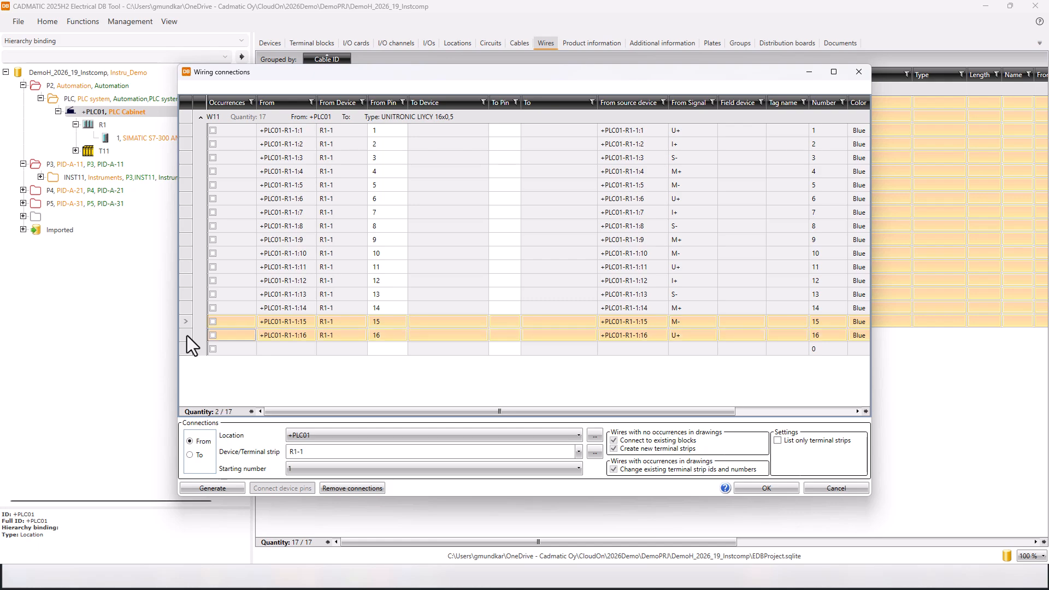
{"action": "left_click", "coordinate": [390, 472]}
{"action": "scroll", "coordinate": [349, 532], "scroll_direction": "down", "scroll_amount": 9}
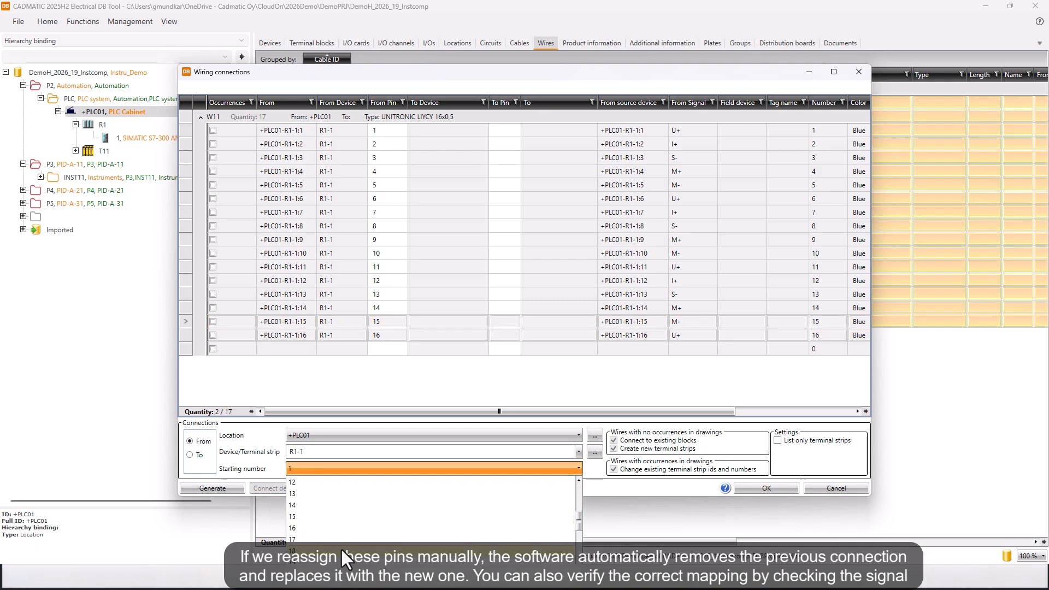
{"action": "scroll", "coordinate": [322, 555], "scroll_direction": "down", "scroll_amount": 1}
{"action": "left_click", "coordinate": [316, 550]}
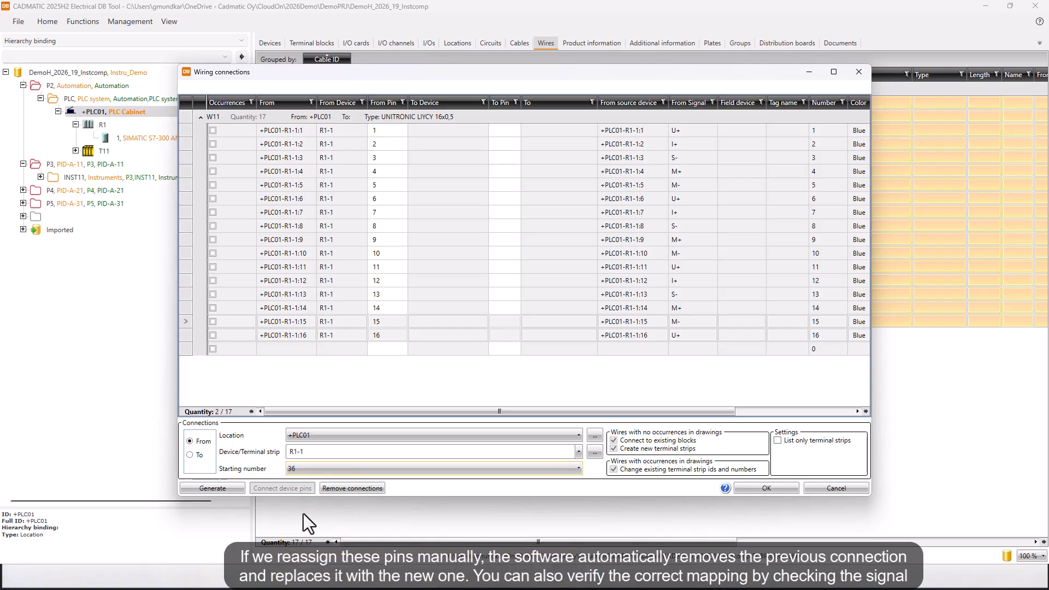
{"action": "left_click", "coordinate": [220, 488]}
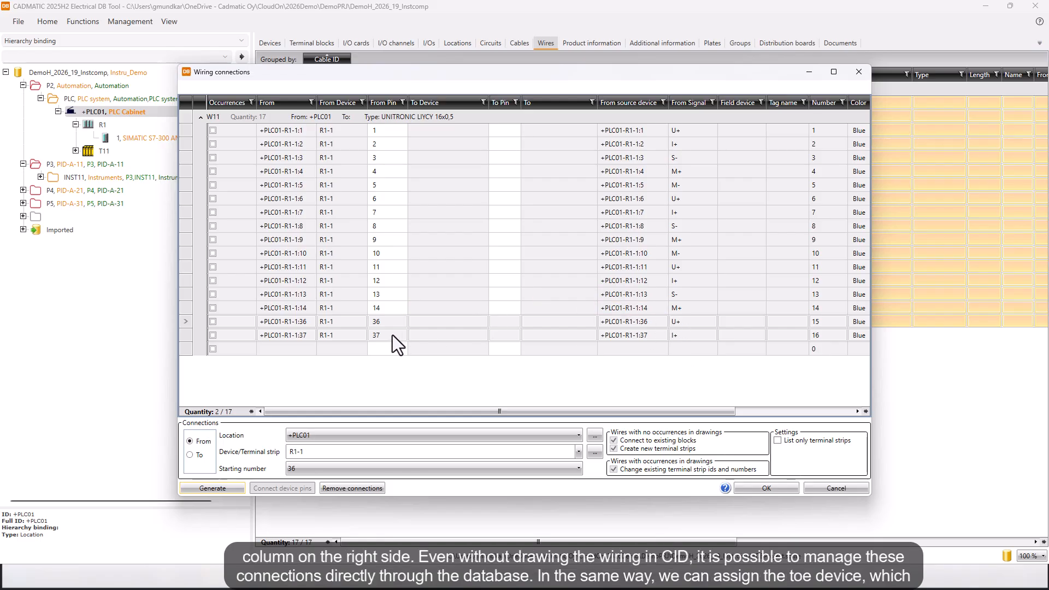
- Regenerate the From connections of wires 3 to 14 in pairs on R1-1, with starting numbers 31, 26, 21, 16, 11 and 6
{"action": "left_click", "coordinate": [185, 295]}
{"action": "left_click", "coordinate": [182, 309], "text": "shift"}
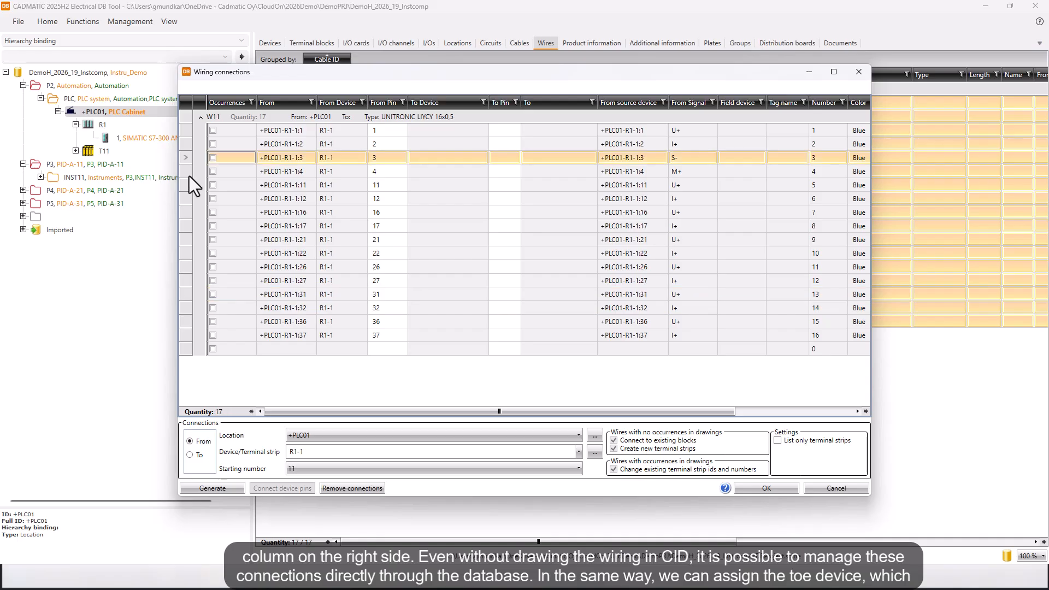
{"action": "left_click", "coordinate": [187, 175], "text": "shift"}
{"action": "left_click", "coordinate": [310, 464]}
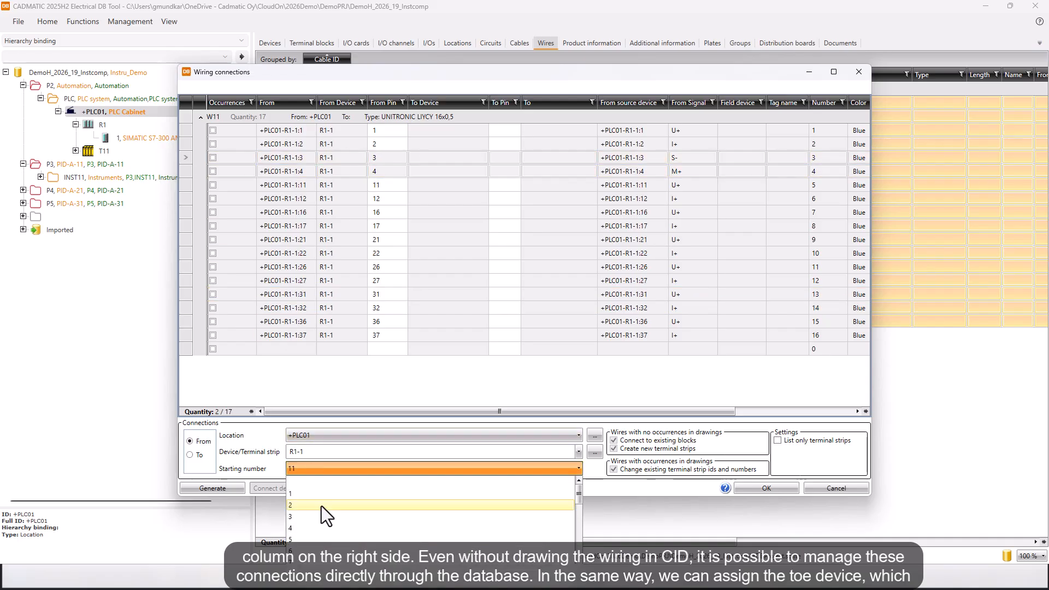
{"action": "left_click", "coordinate": [309, 548]}
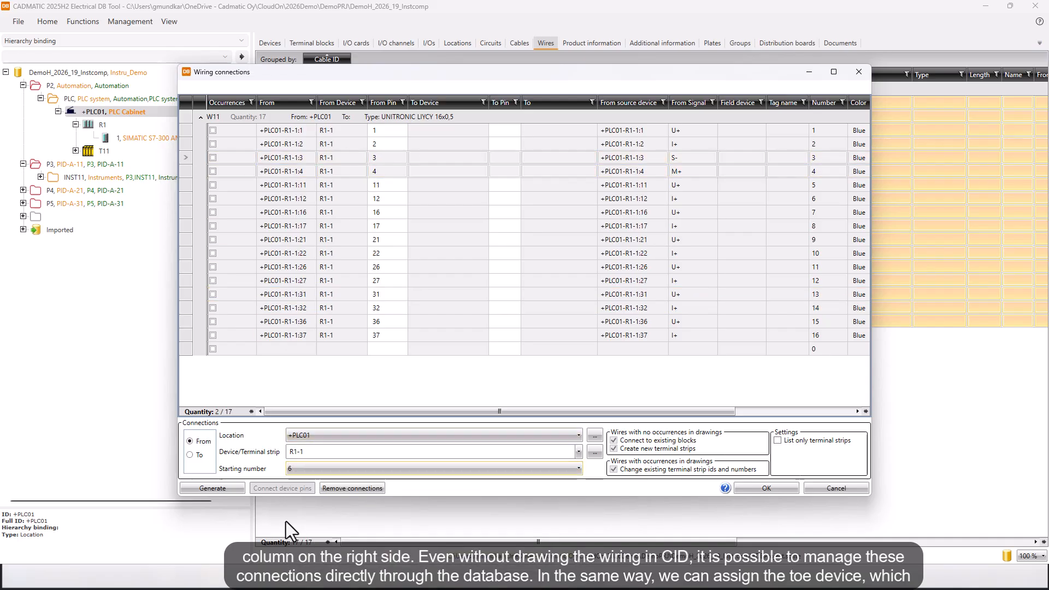
{"action": "left_click", "coordinate": [236, 490]}
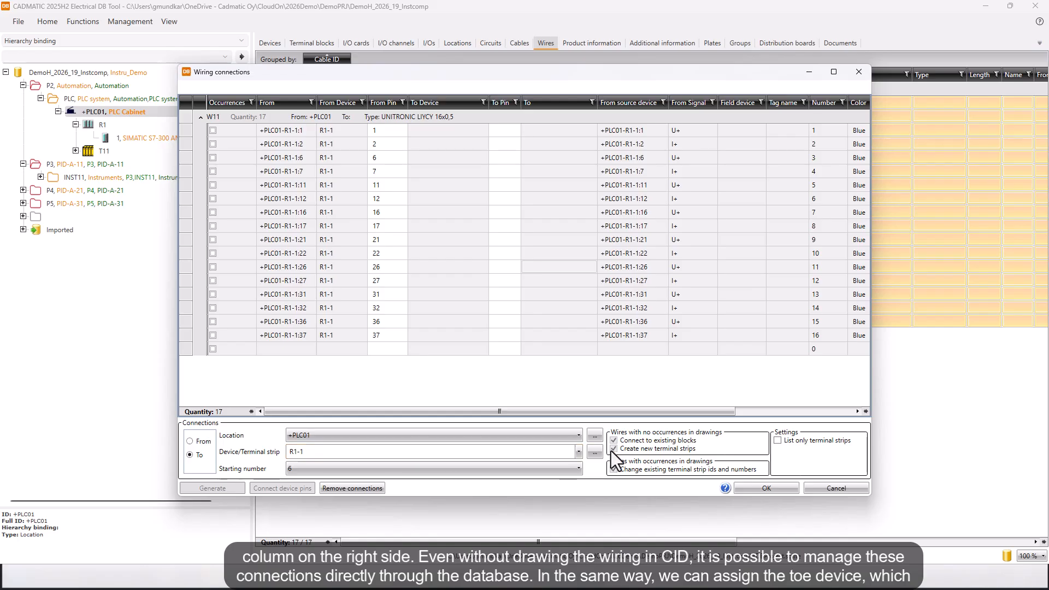
- Generate the To connections of wires 1 to 16 to terminal strip T11 with starting number 1 and accept the wiring
{"action": "left_click", "coordinate": [577, 451]}
{"action": "left_click", "coordinate": [359, 502]}
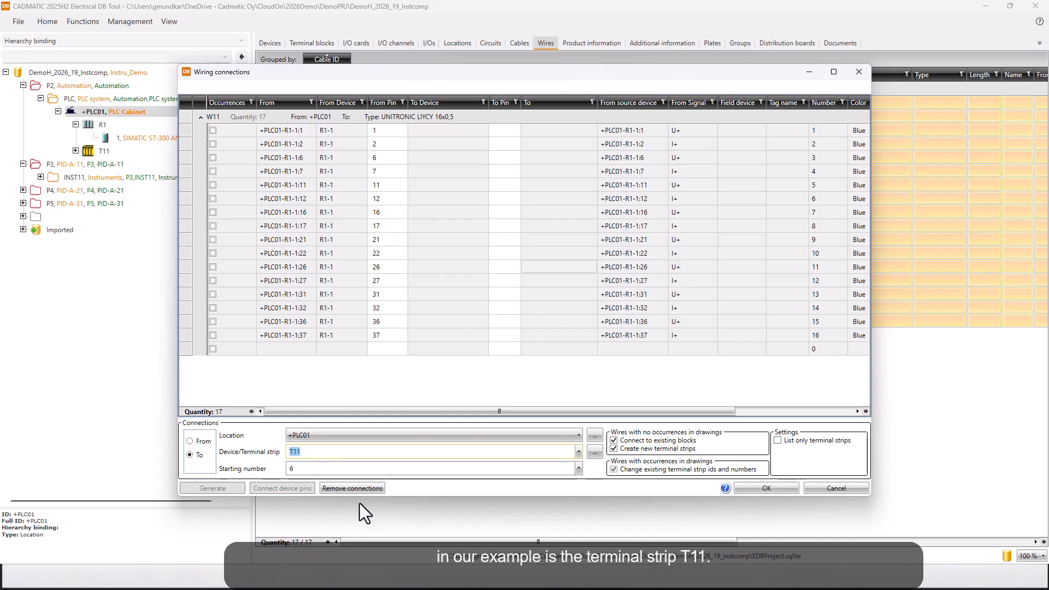
{"action": "left_click", "coordinate": [578, 469]}
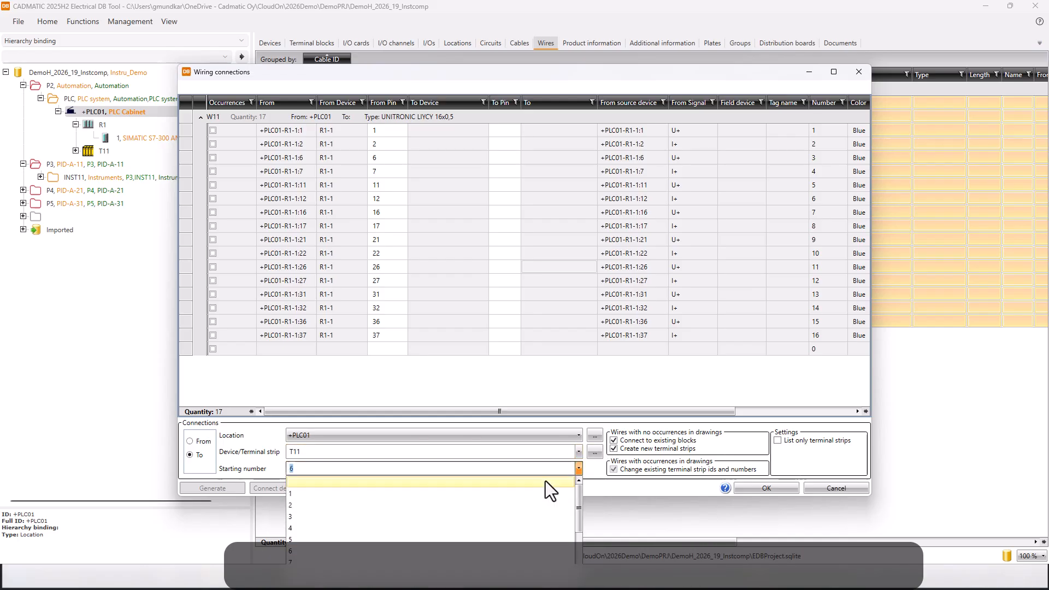
{"action": "left_click", "coordinate": [367, 498]}
{"action": "left_click", "coordinate": [189, 129]}
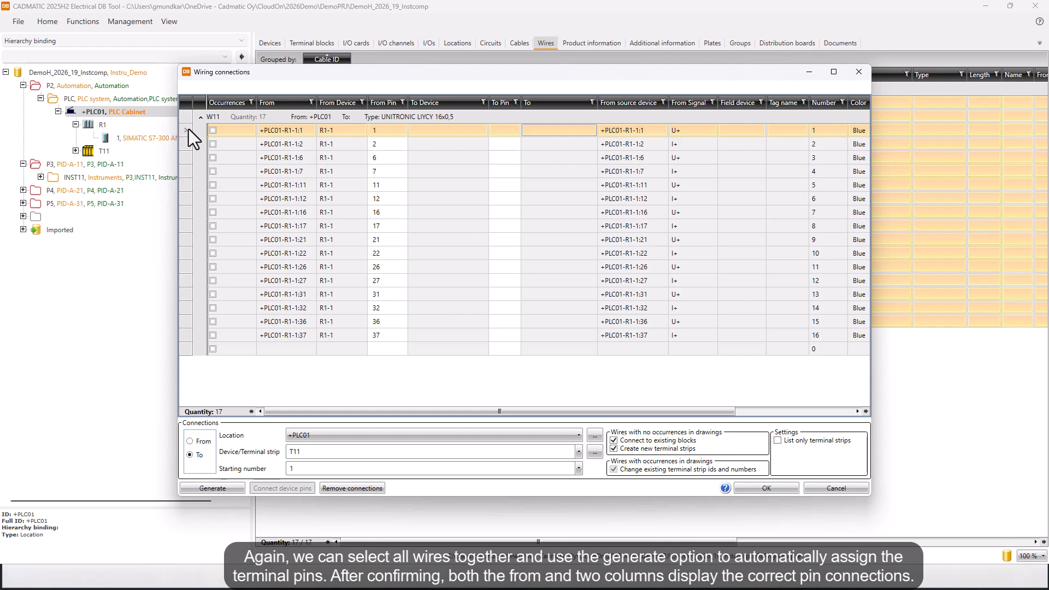
{"action": "left_click", "coordinate": [184, 335], "text": "shift"}
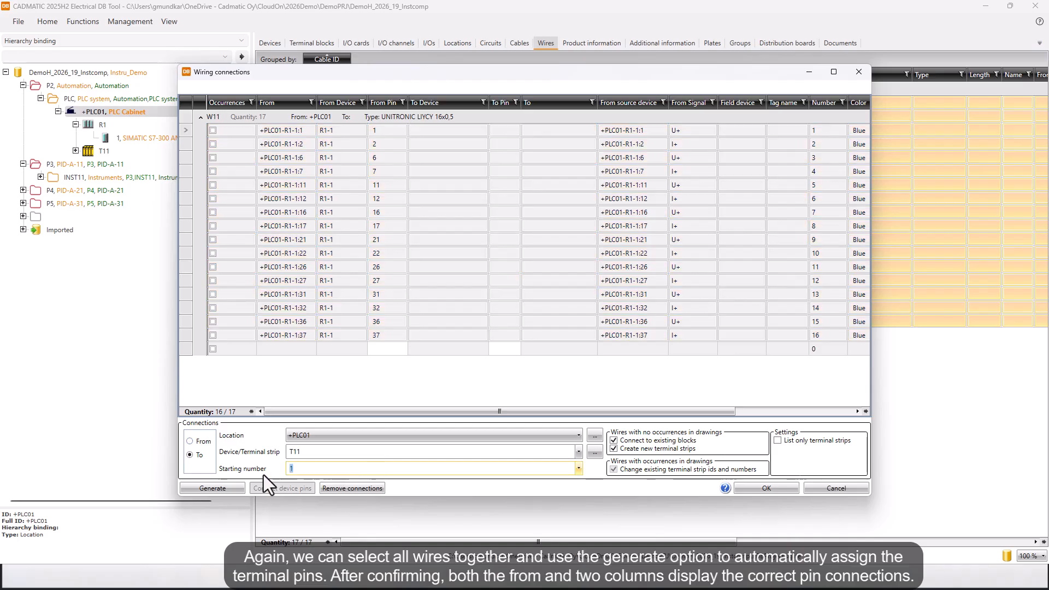
{"action": "left_click", "coordinate": [230, 487]}
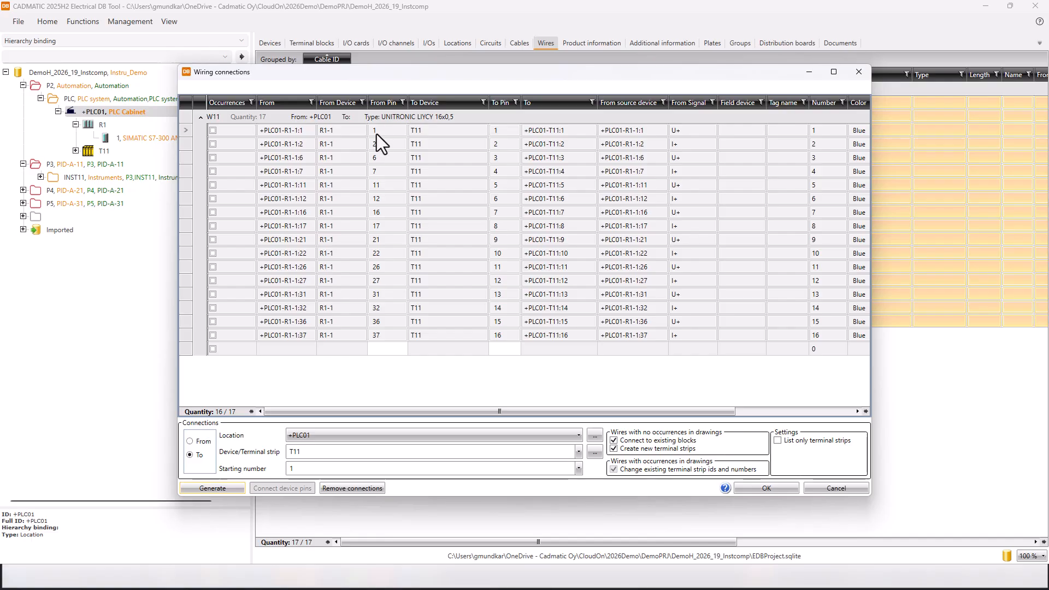
{"action": "left_click", "coordinate": [753, 485]}
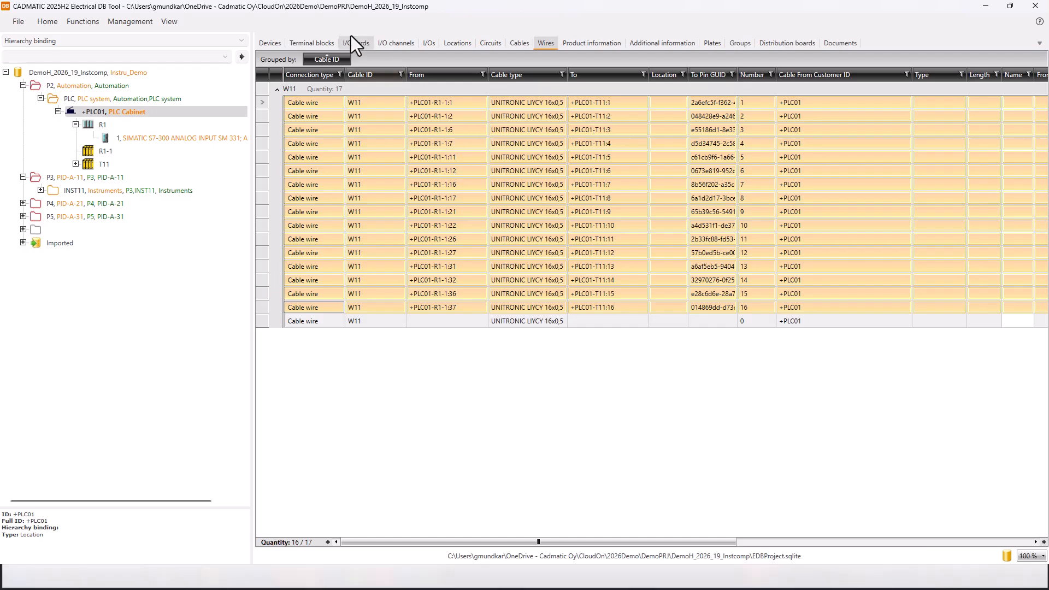
- Refresh the terminal blocks listing and examine the incoming wires of terminal strip T11
{"action": "left_click", "coordinate": [307, 41]}
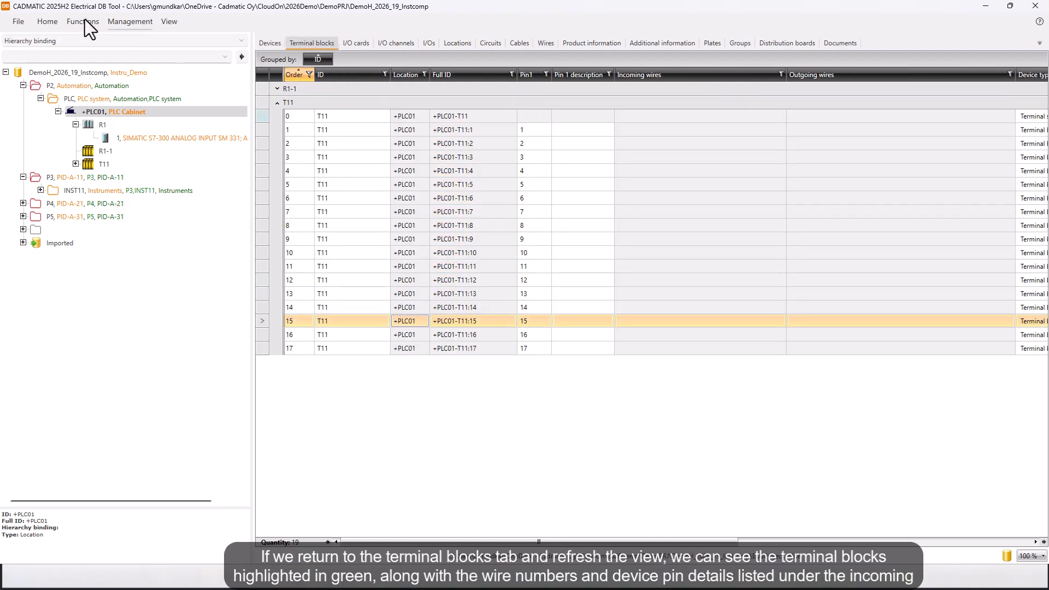
{"action": "left_click", "coordinate": [75, 22]}
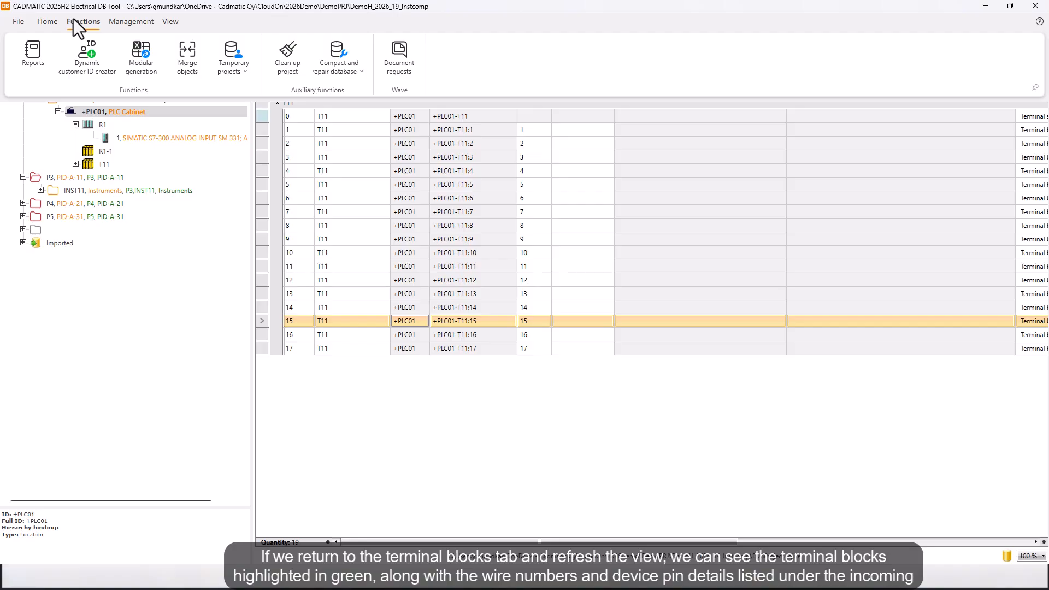
{"action": "left_click", "coordinate": [49, 23]}
{"action": "left_click", "coordinate": [84, 52]}
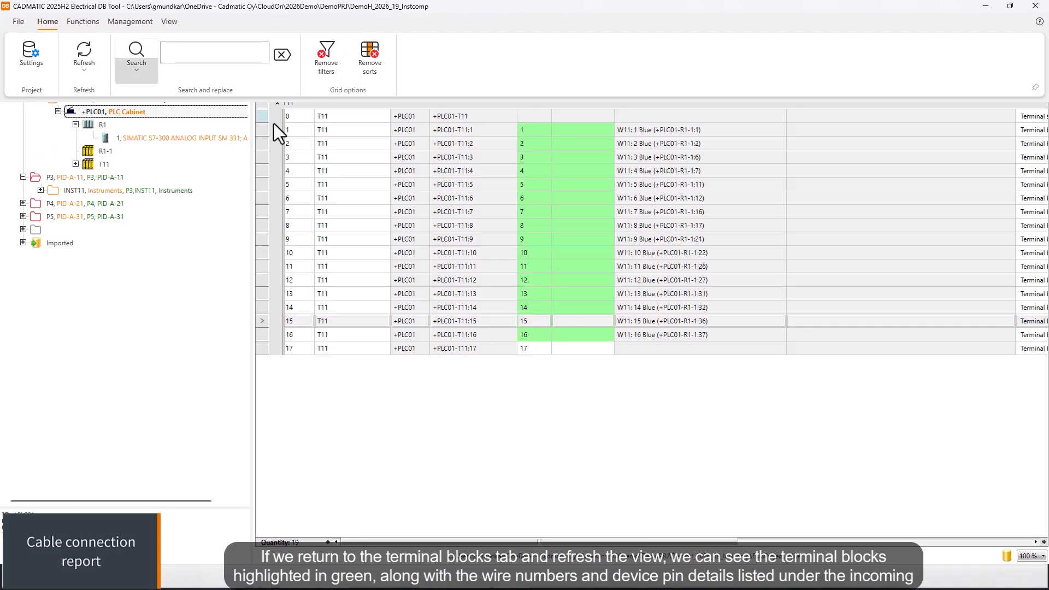
{"action": "left_click", "coordinate": [569, 408]}
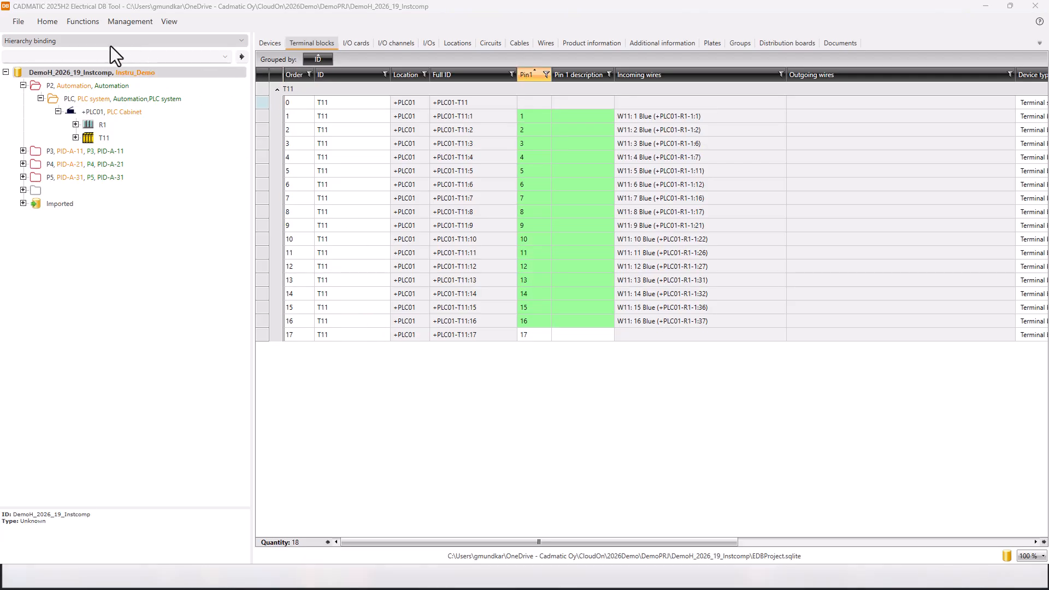
- Open the project reports, load the saved setting (Common) Cable Schedule26H1 and review the W11 cable connections
{"action": "left_click", "coordinate": [97, 21]}
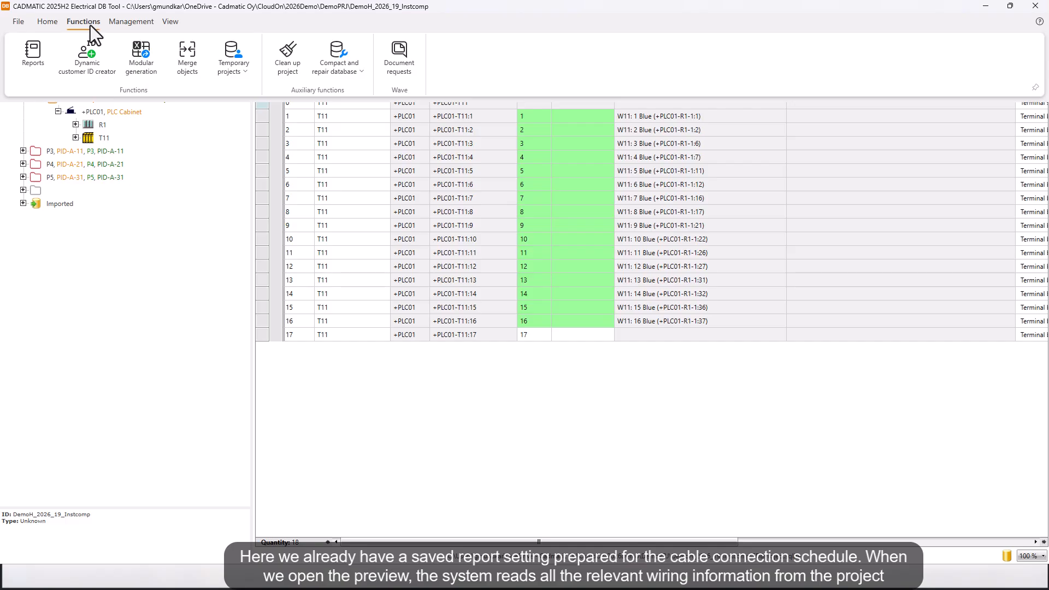
{"action": "left_click", "coordinate": [41, 49]}
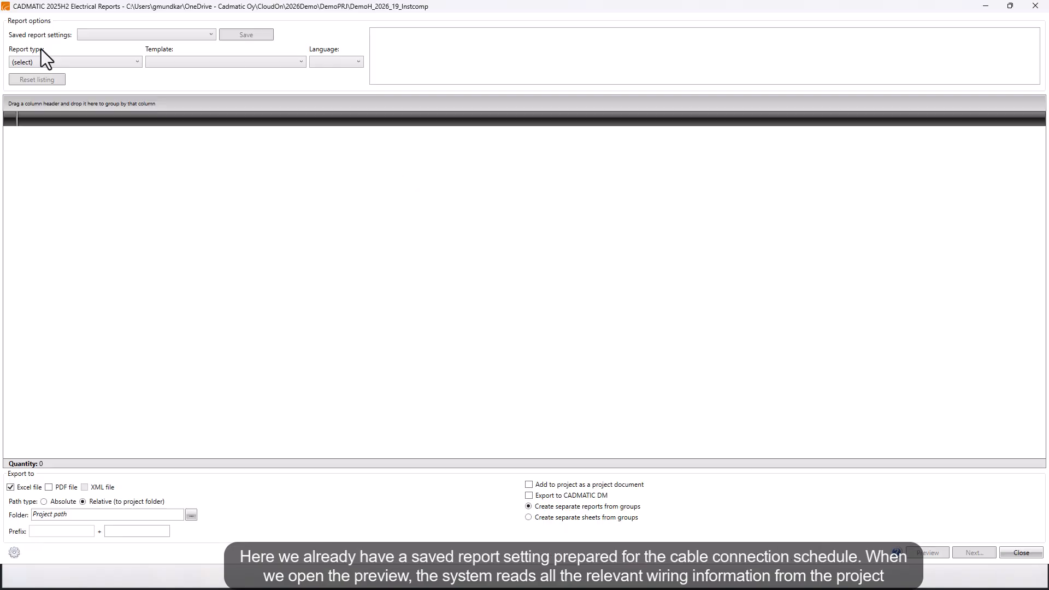
{"action": "left_click", "coordinate": [135, 39]}
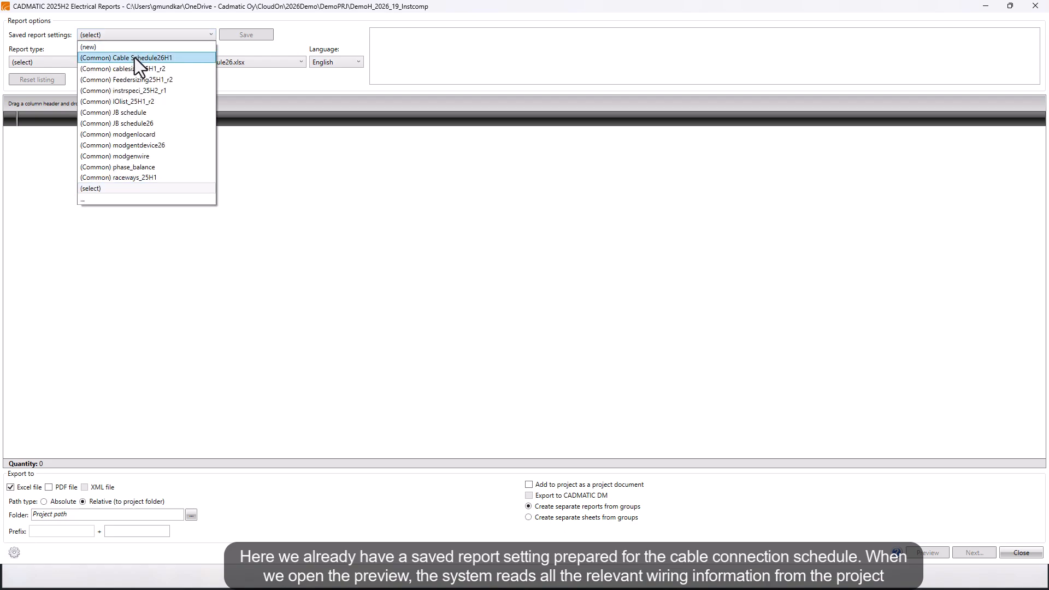
{"action": "left_click", "coordinate": [135, 57]}
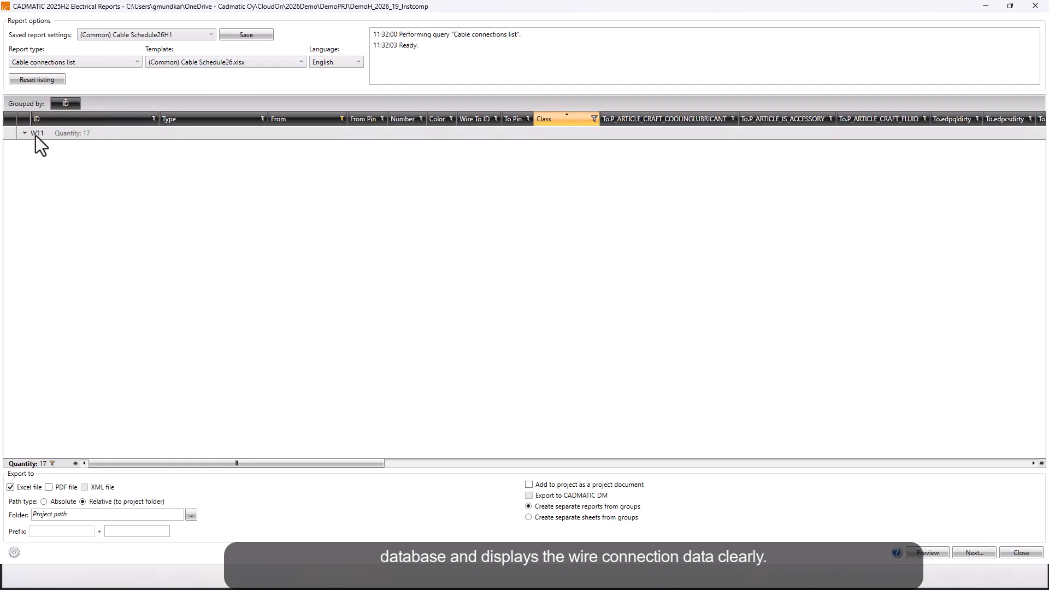
{"action": "left_click", "coordinate": [25, 134]}
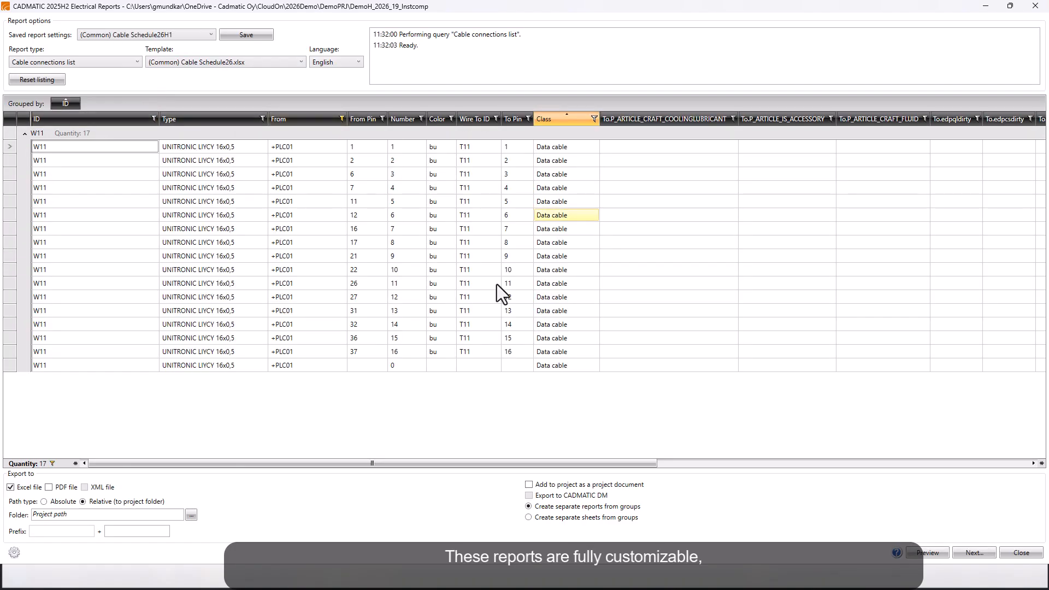
{"action": "left_click", "coordinate": [25, 133]}
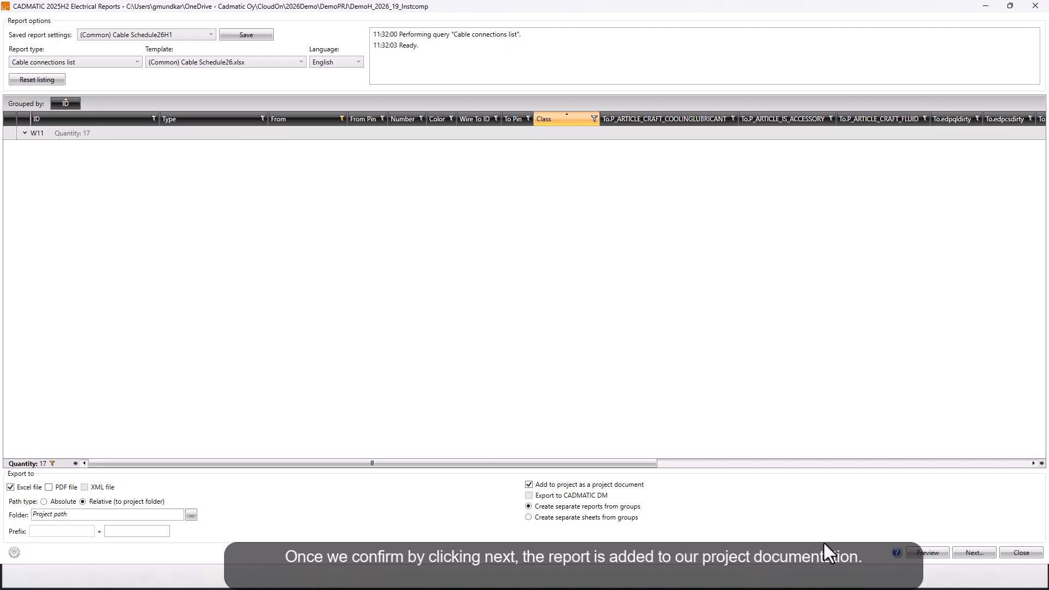
- Create the W11 cable connections report as an Excel file added to the project as a project document, and close the reports window
{"action": "left_click", "coordinate": [962, 550]}
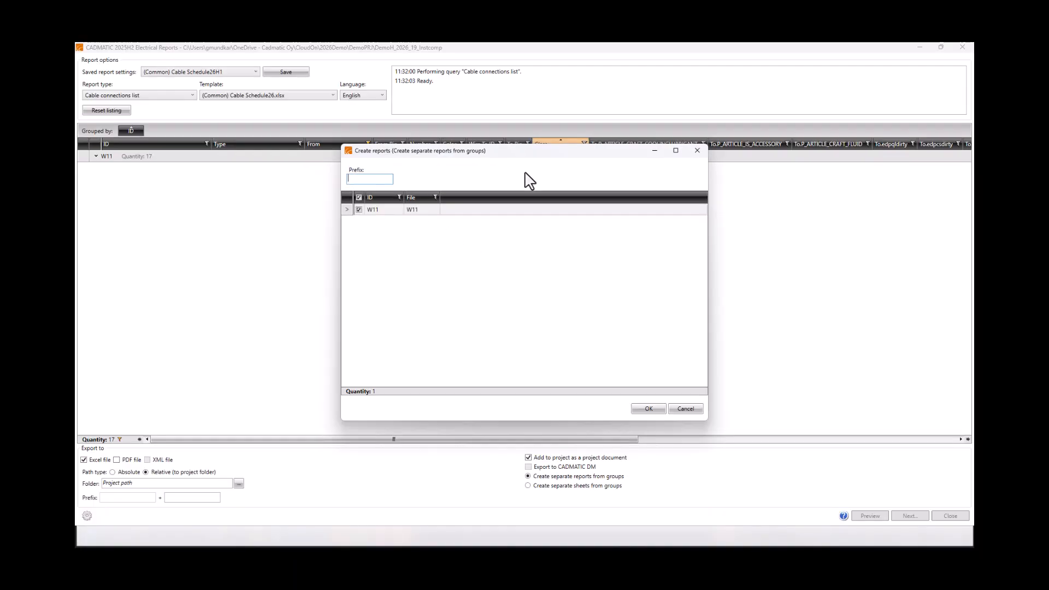
{"action": "left_click", "coordinate": [488, 308]}
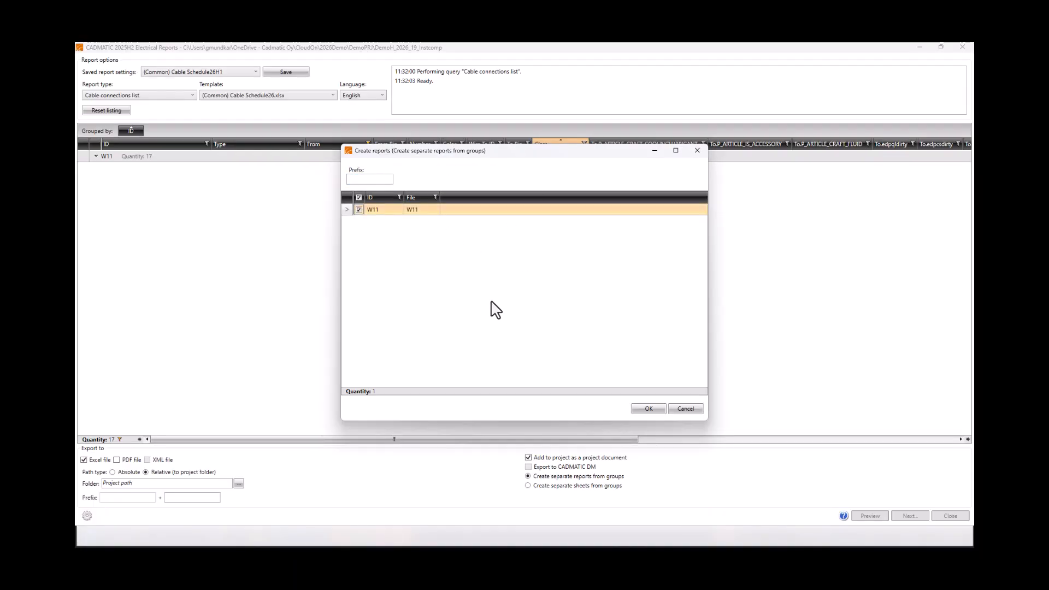
{"action": "left_click", "coordinate": [636, 409]}
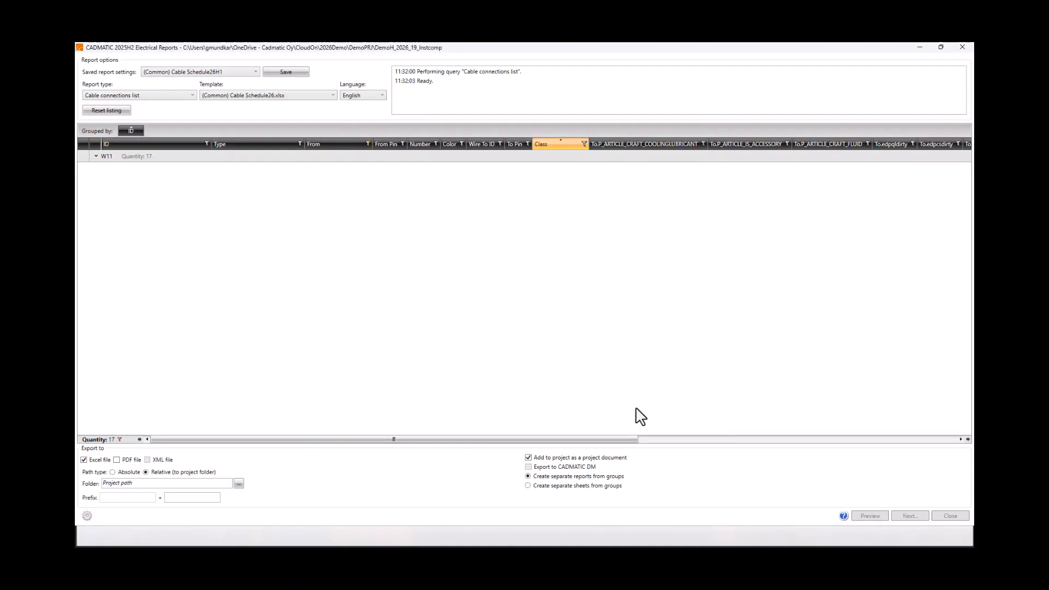
{"action": "left_click", "coordinate": [948, 518]}
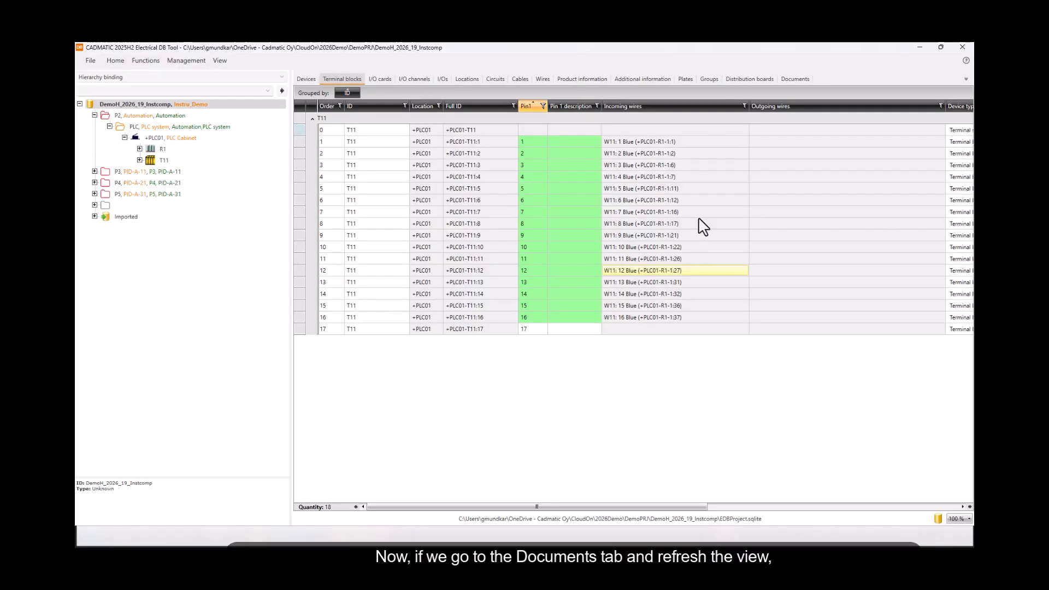
- Show the project's documents listing, keep the ribbon pinned open and refresh the listing
{"action": "left_click", "coordinate": [794, 79]}
{"action": "left_click", "coordinate": [115, 60]}
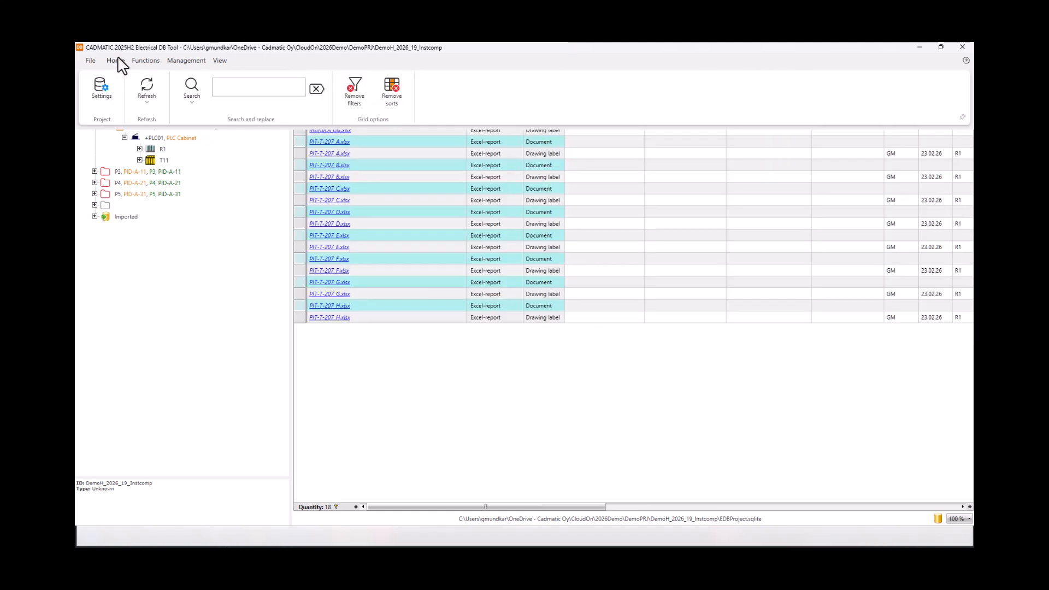
{"action": "left_click", "coordinate": [961, 117]}
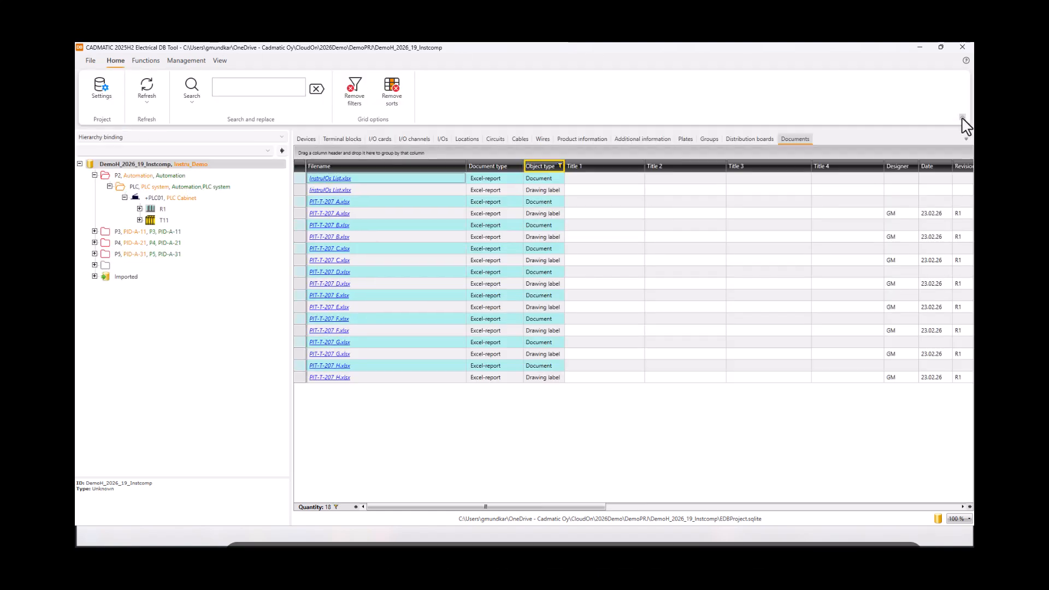
{"action": "left_click", "coordinate": [159, 91]}
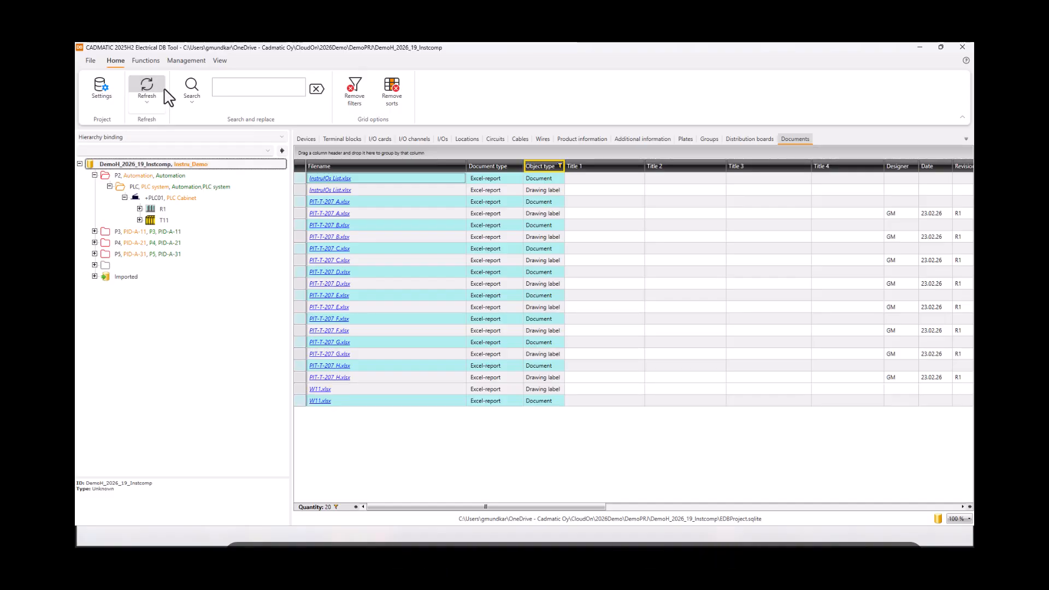
- Open the W11.xlsx report in Excel and examine its From pins, wire numbers and colors, To pins and cable type columns
{"action": "left_click", "coordinate": [321, 390]}
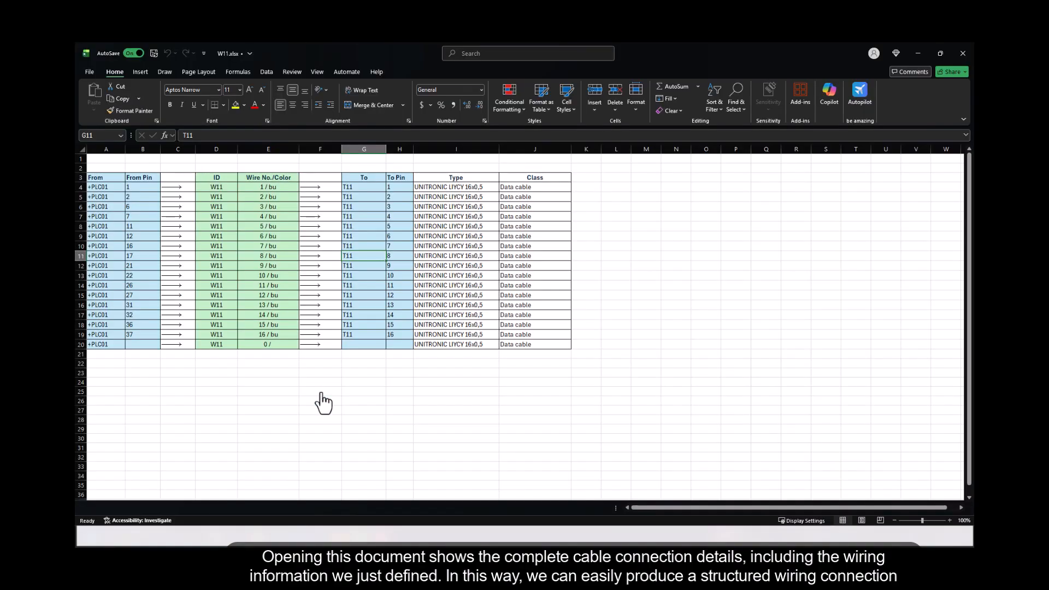
{"action": "left_click", "coordinate": [301, 333]}
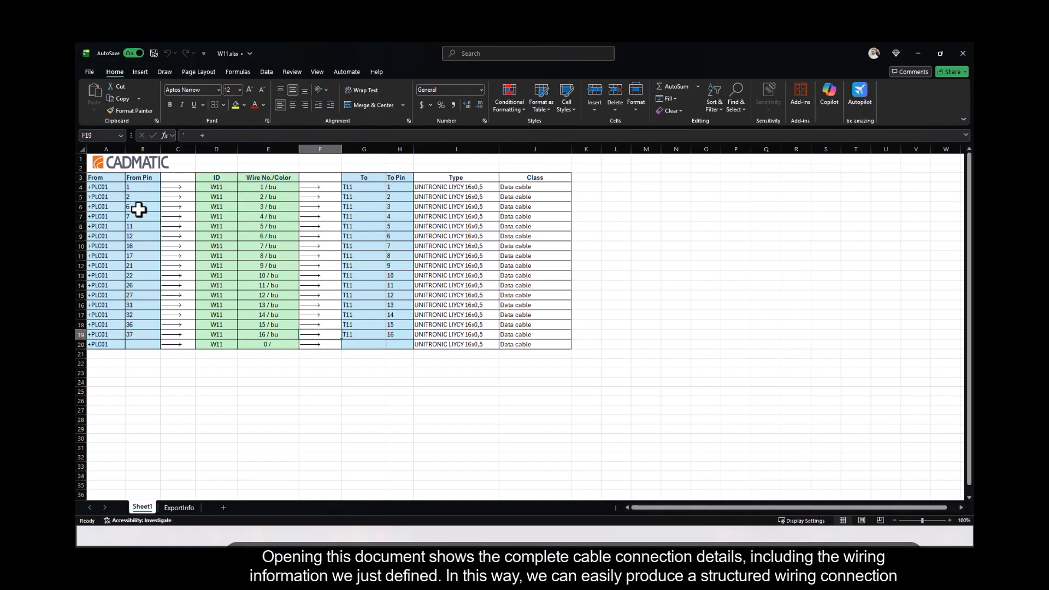
{"action": "left_click_drag", "start_coordinate": [103, 186], "coordinate": [144, 316]}
{"action": "left_click_drag", "start_coordinate": [216, 197], "coordinate": [267, 295]}
{"action": "left_click_drag", "start_coordinate": [353, 192], "coordinate": [398, 315]}
{"action": "left_click_drag", "start_coordinate": [477, 187], "coordinate": [522, 344]}
{"action": "left_click", "coordinate": [478, 267]}
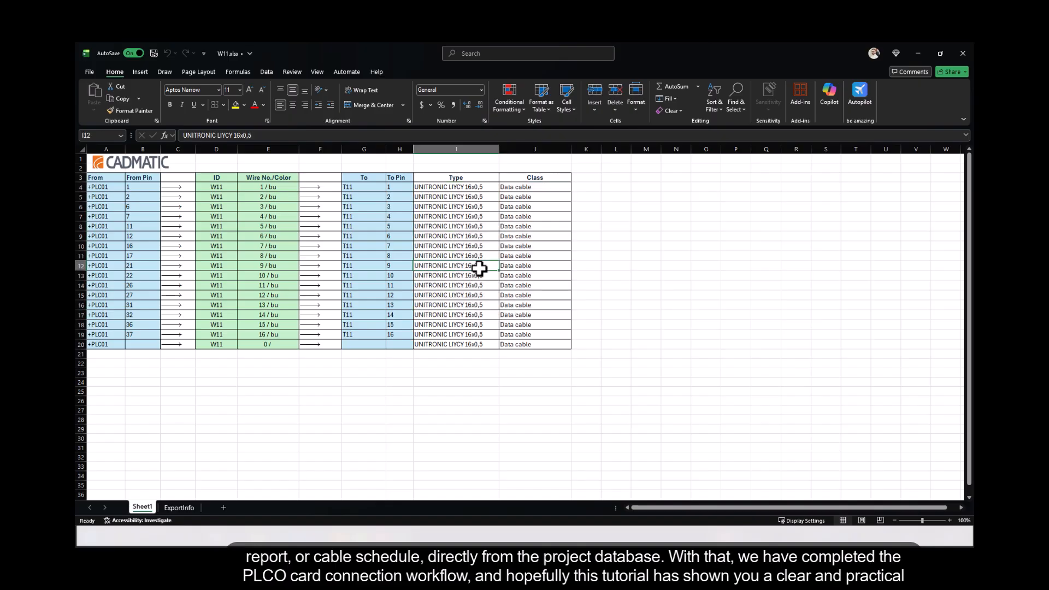